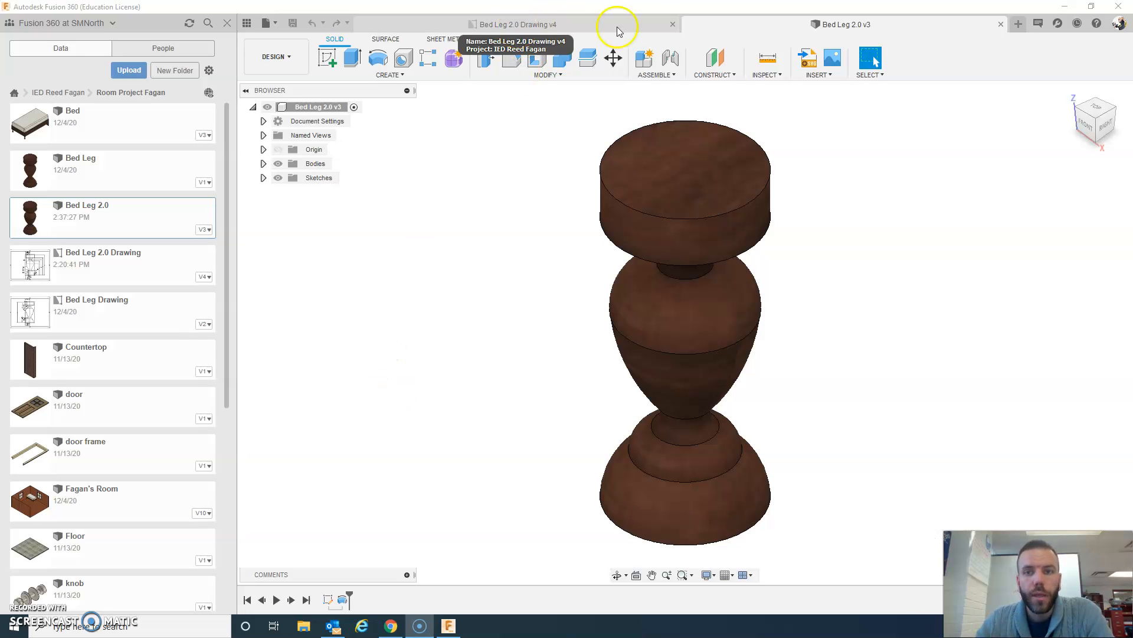
Open the Bed Leg 2.0 drawing and update it to the latest version of its referenced design
left_click(516, 24)
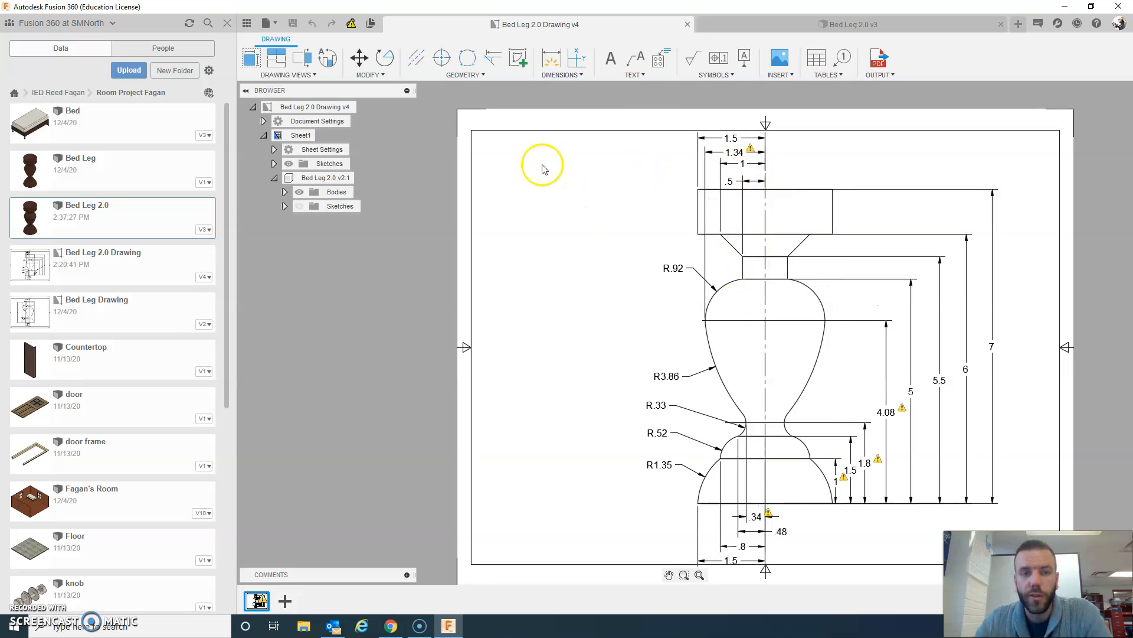
mouse_move(356, 30)
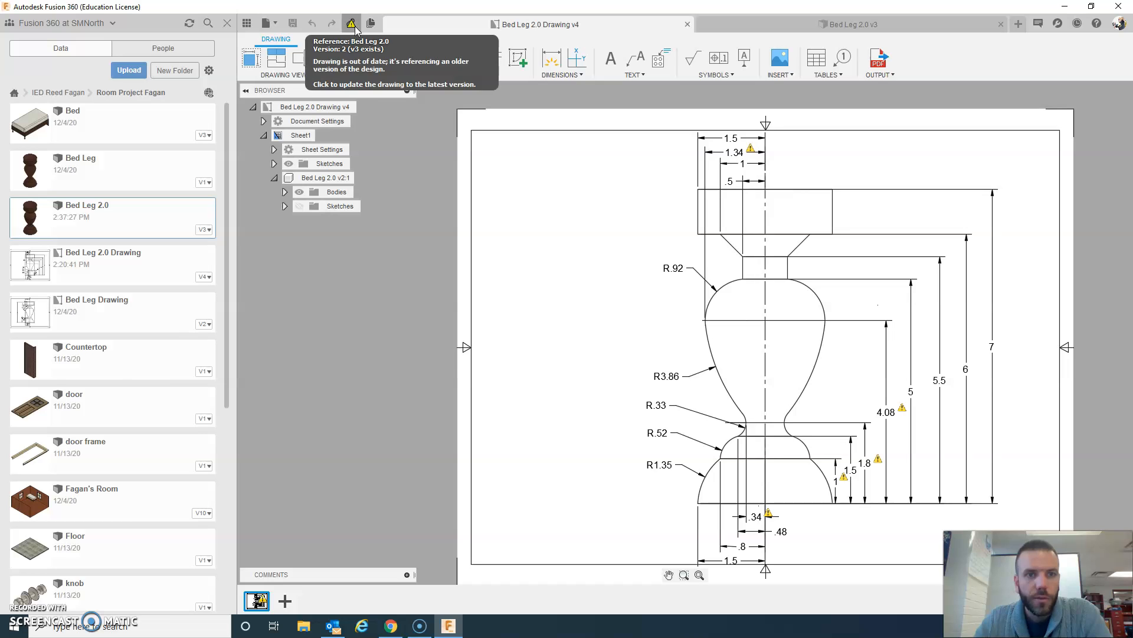
left_click(354, 25)
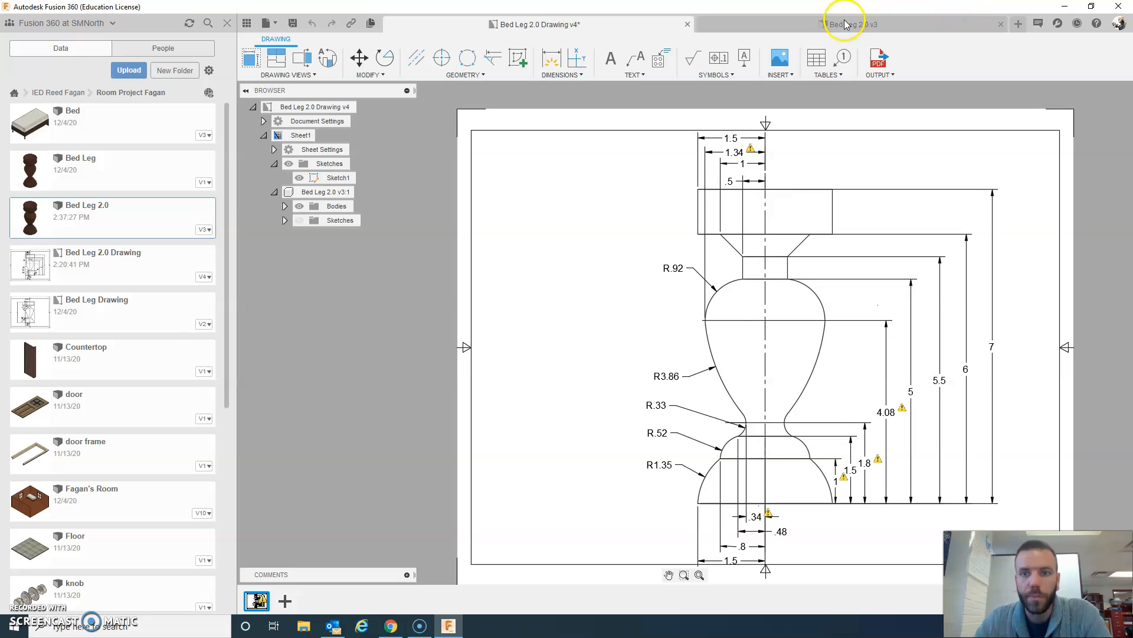
Hide the data panel and start a sketch on the front plane of a new empty design
left_click(226, 23)
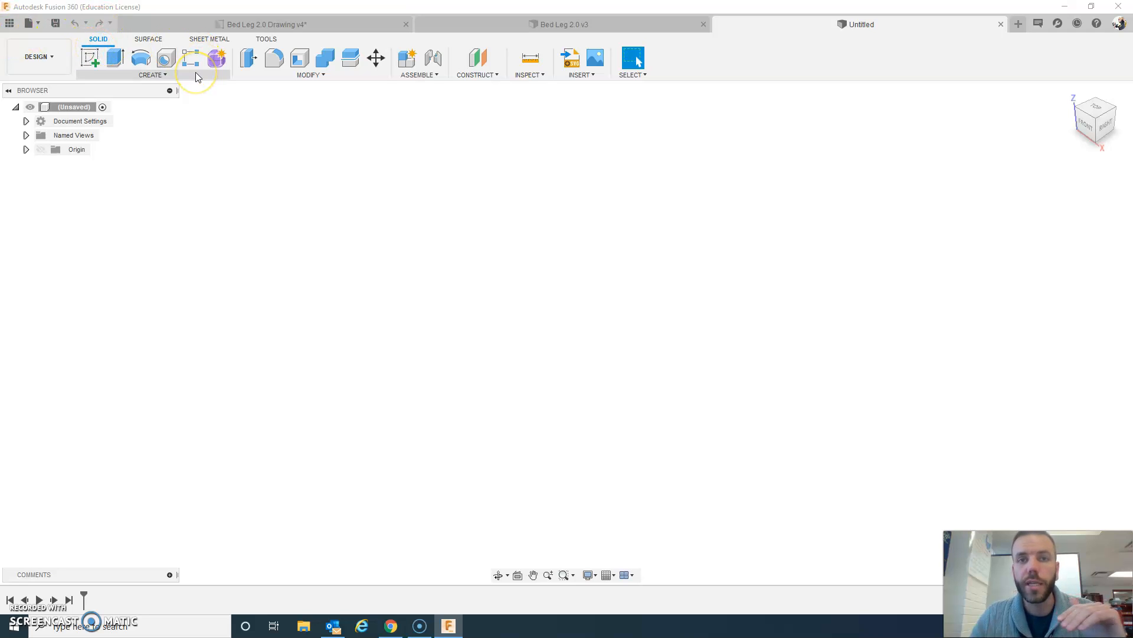
left_click(90, 57)
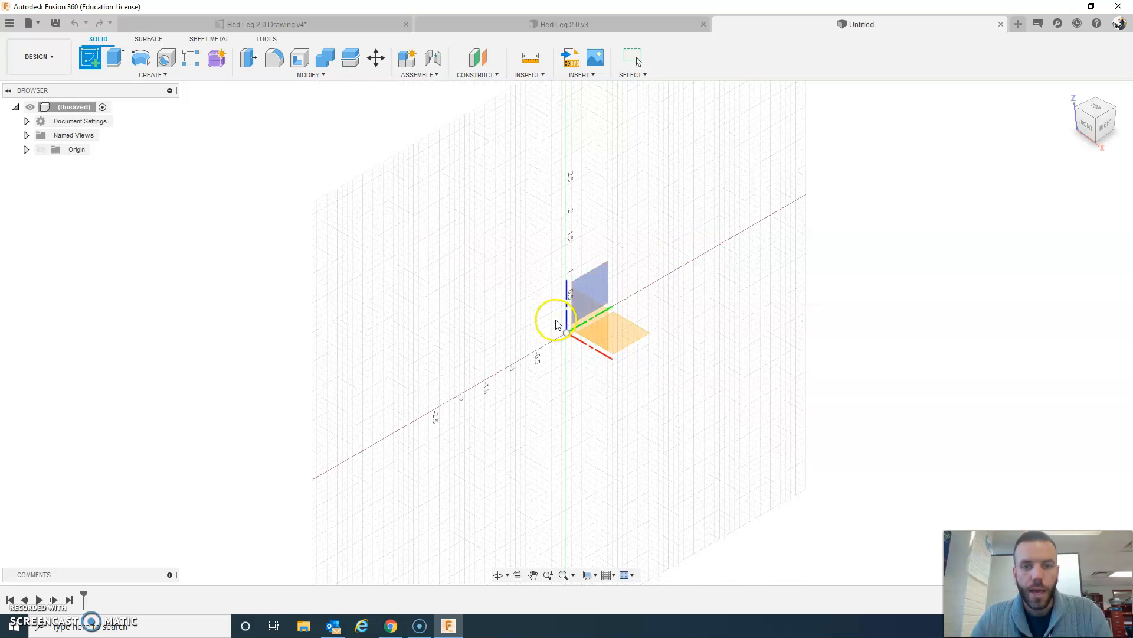
left_click(589, 318)
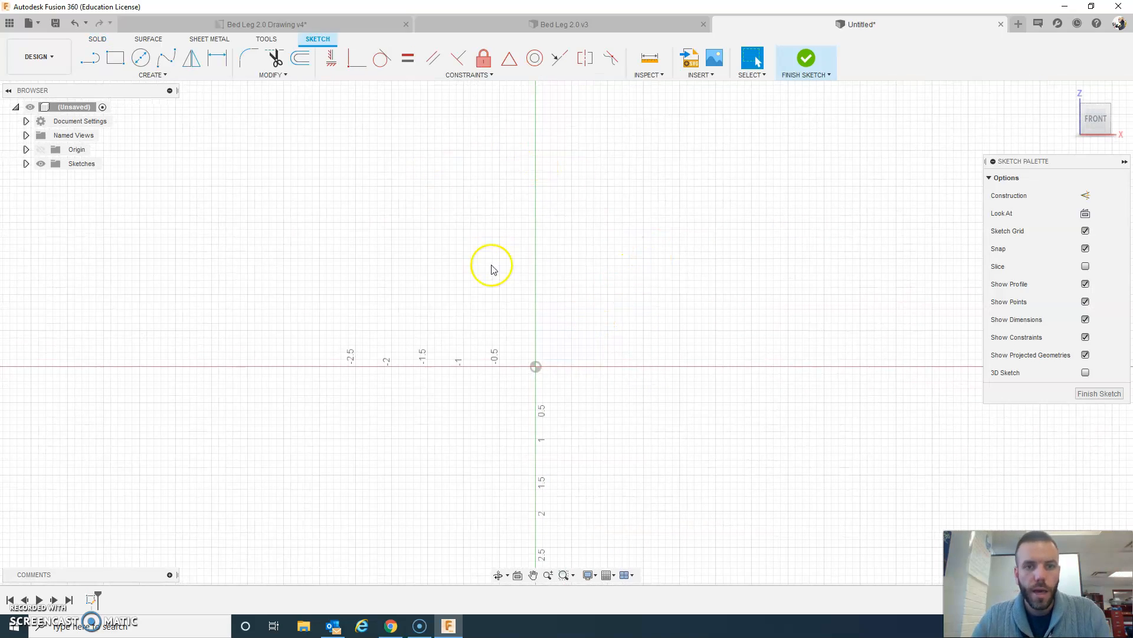
Examine the Bed Leg 2.0 drawing for the base profile's radii, heights and distances from the centre line
left_click(311, 25)
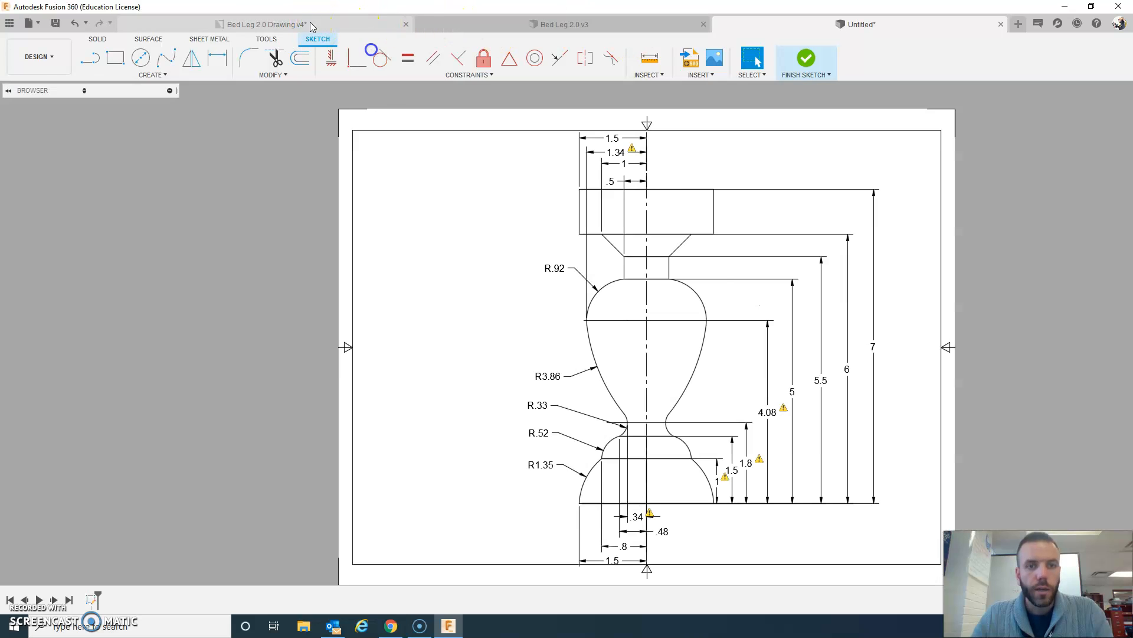
left_click(844, 23)
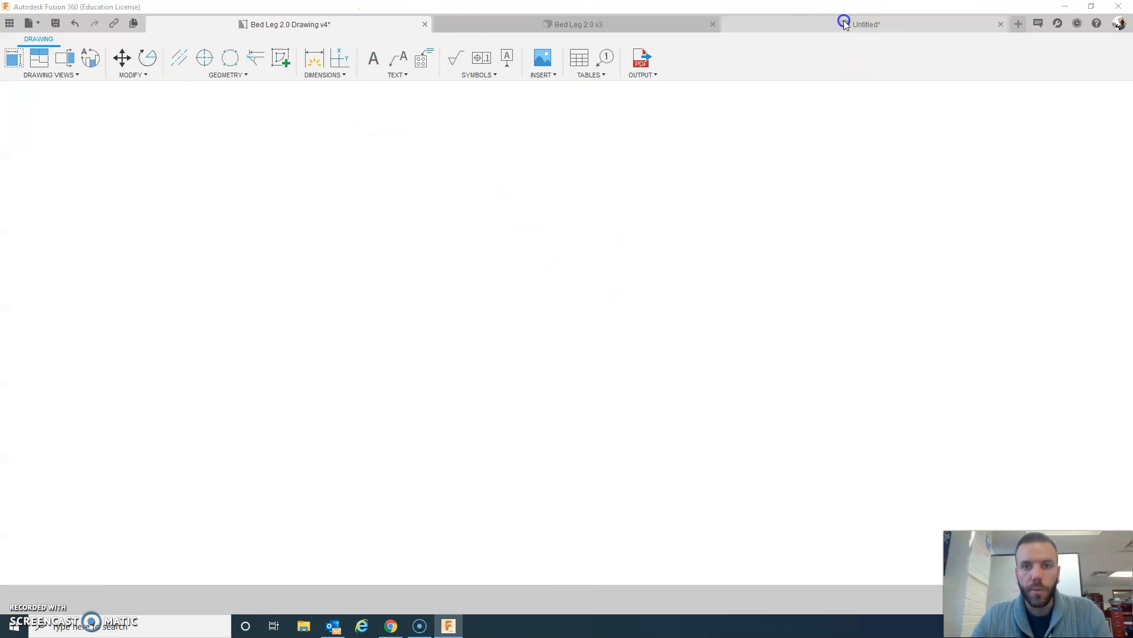
left_click(384, 25)
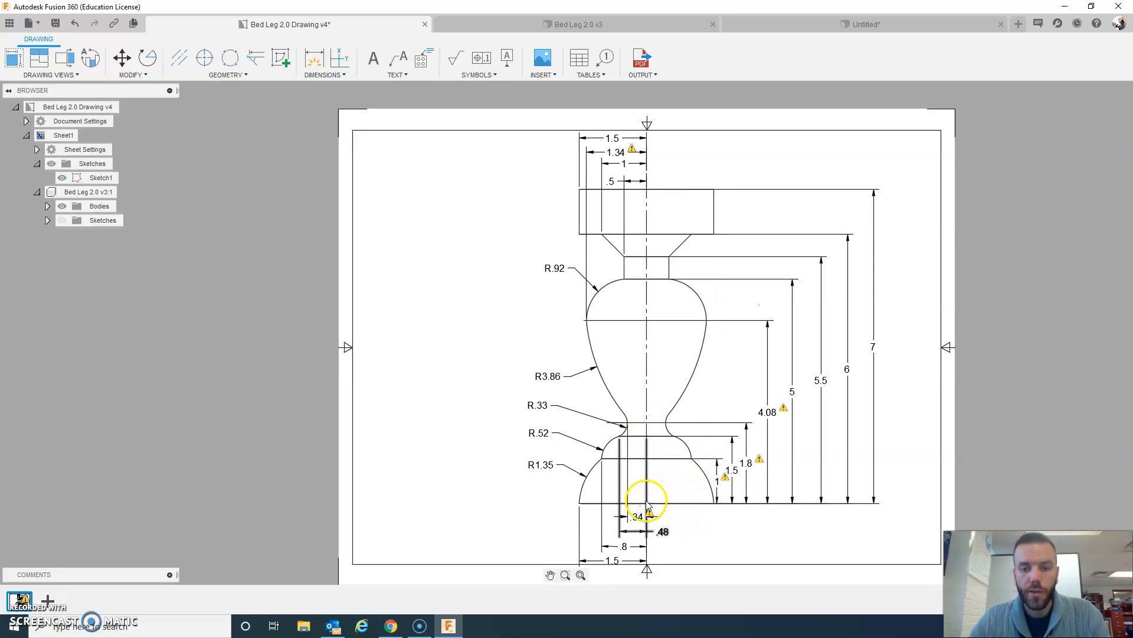
scroll(647, 505, "up", 4)
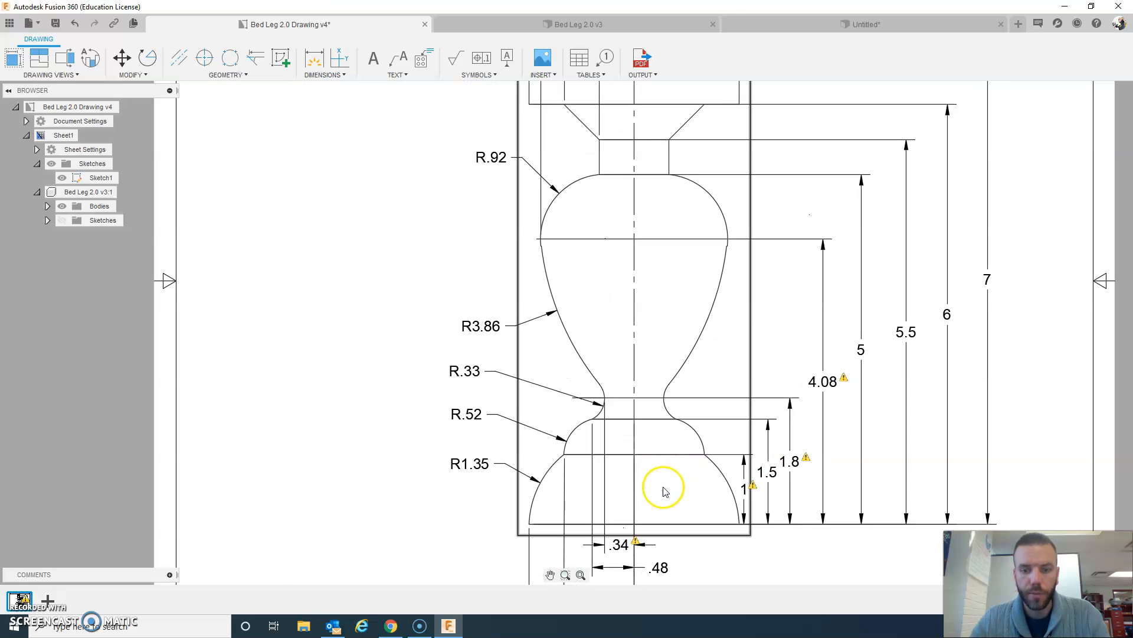
middle_click_drag(665, 493, 638, 324)
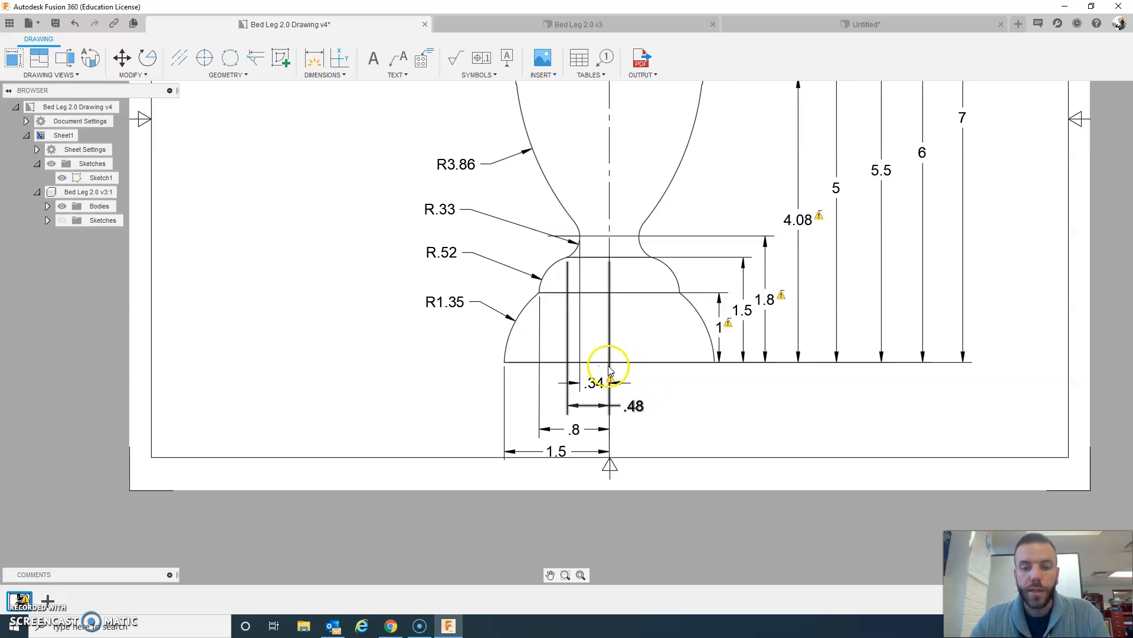
middle_click_drag(630, 310, 628, 400)
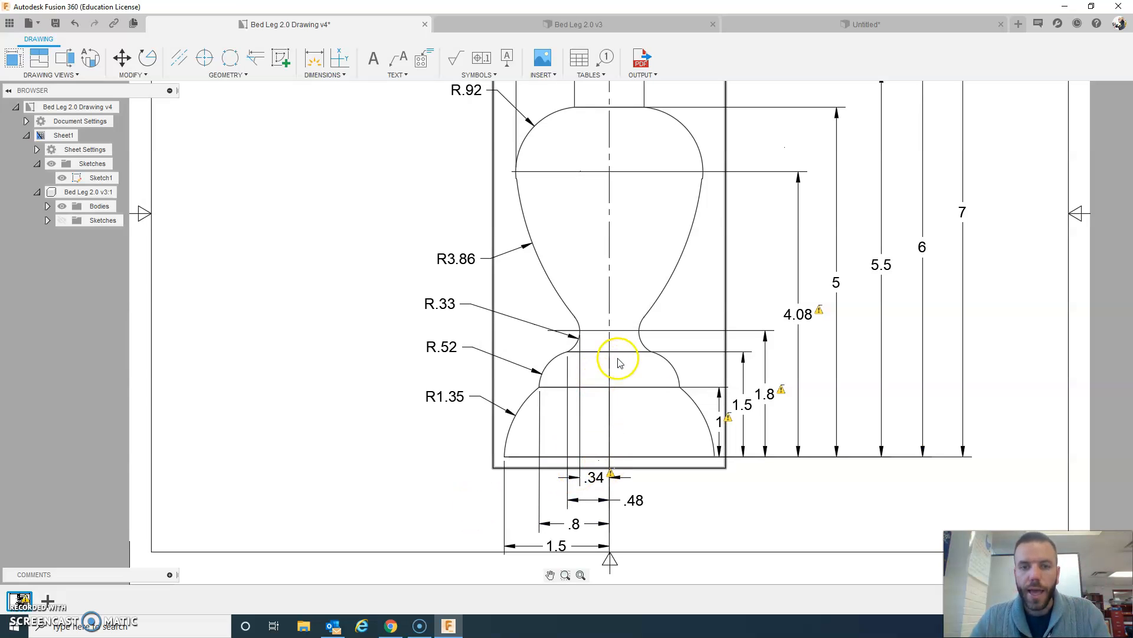
scroll(670, 363, "up", 2)
scroll(672, 356, "down", 2)
scroll(673, 353, "down", 2)
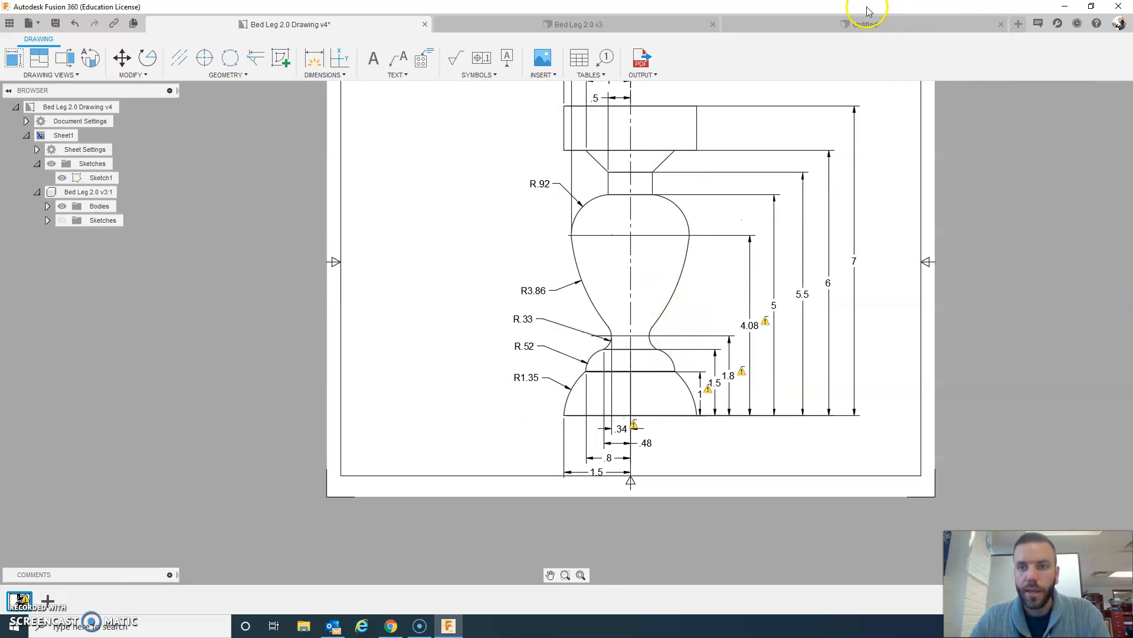
Place sketch points at the origin and on the horizontal axis 1.5 in the negative X direction in the new design
left_click(866, 25)
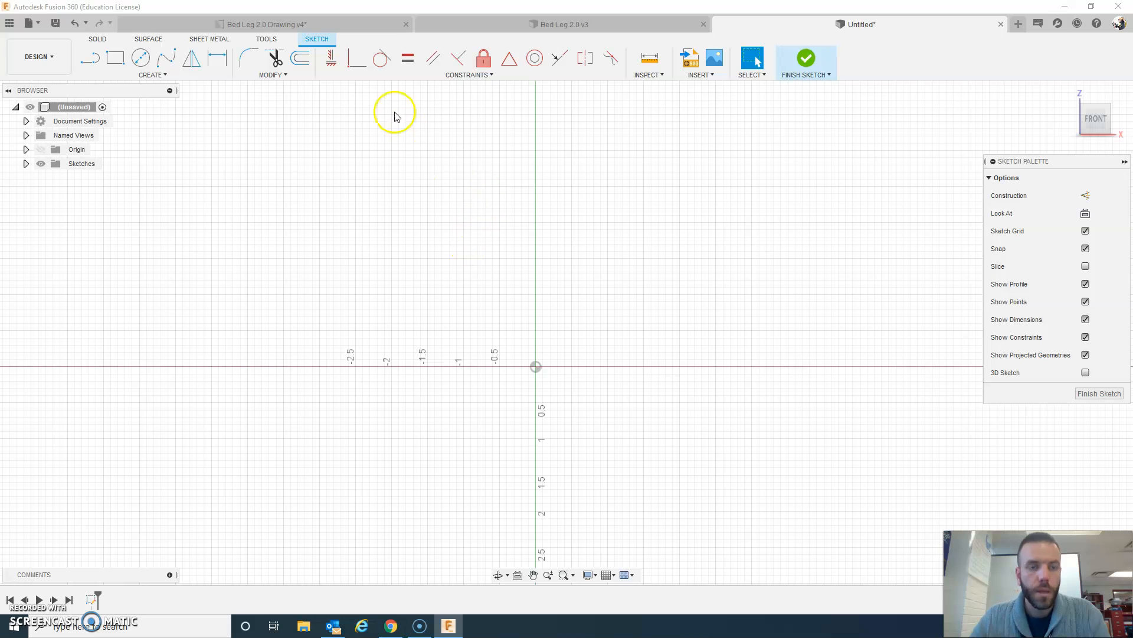
left_click(157, 76)
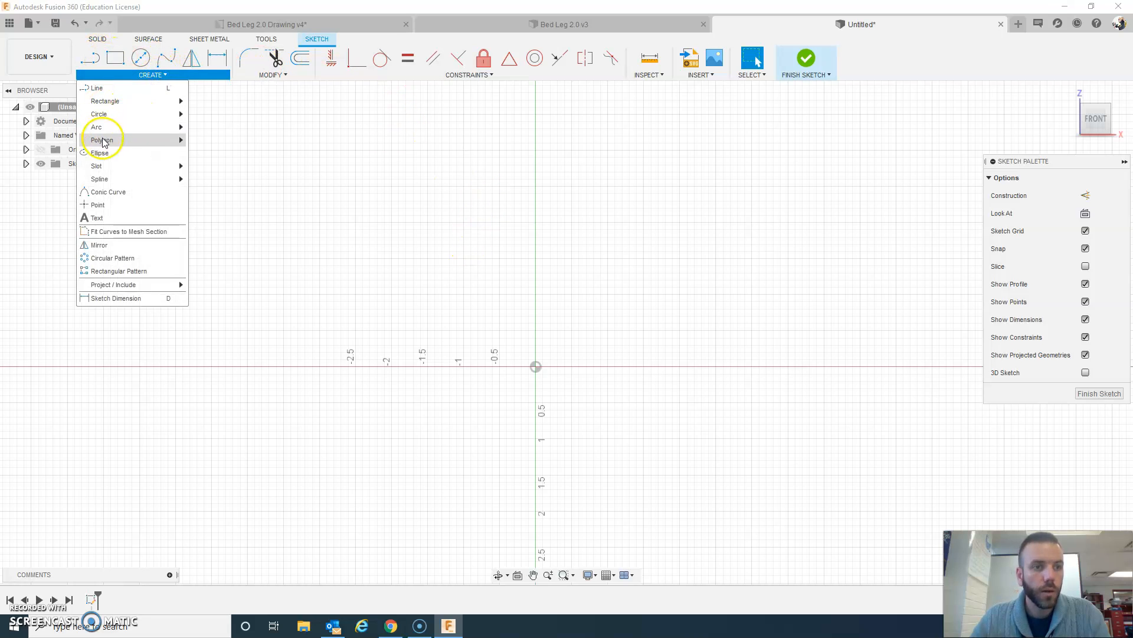
left_click(97, 207)
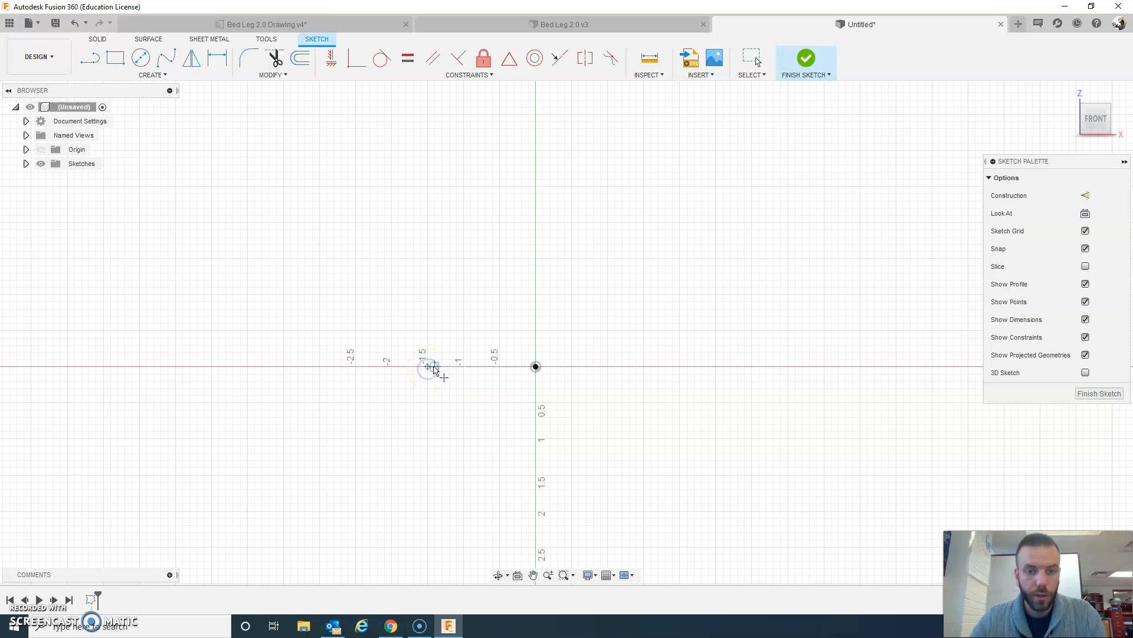
scroll(433, 369, "up", 3)
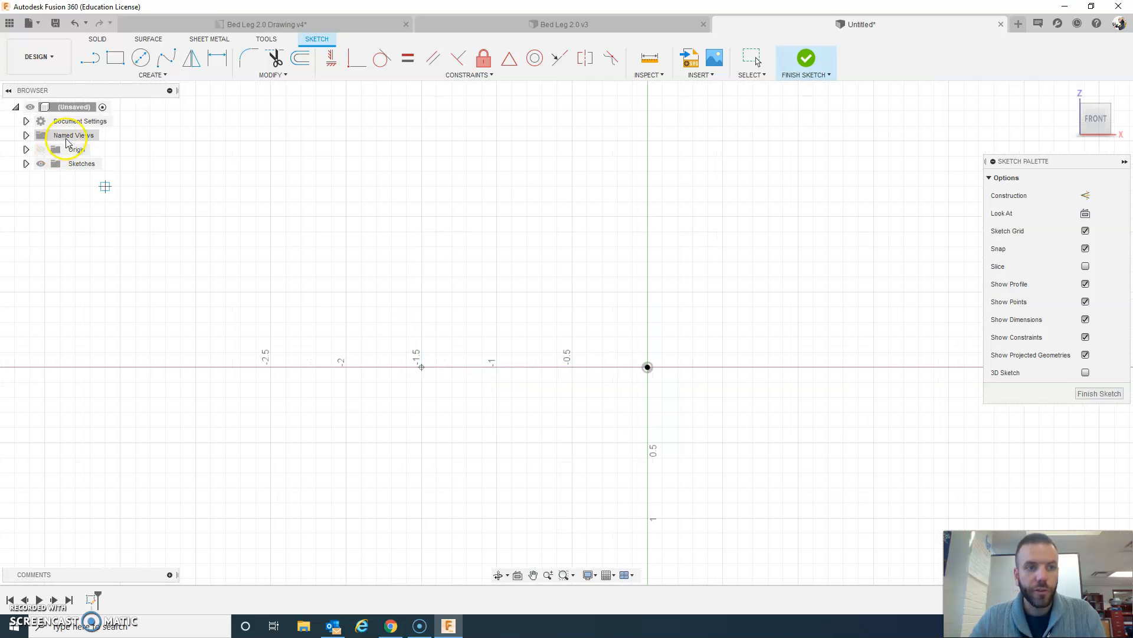
scroll(439, 369, "down", 2)
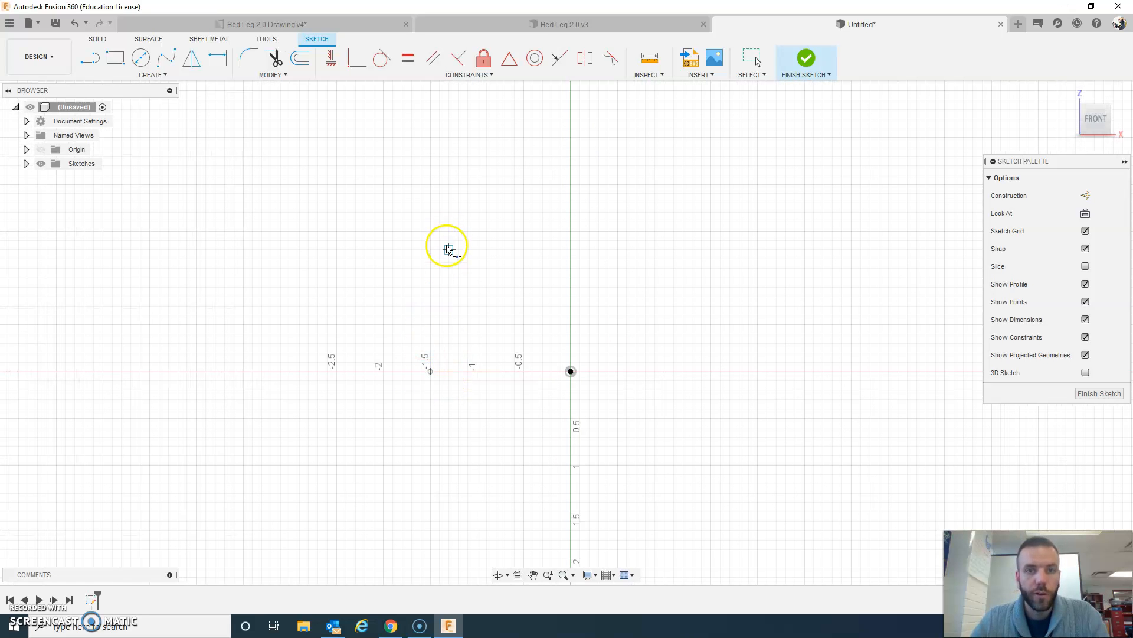
Check the base's upper corner in the drawing and place a sketch point at about X -0.8, 0.6 above the origin
left_click(241, 27)
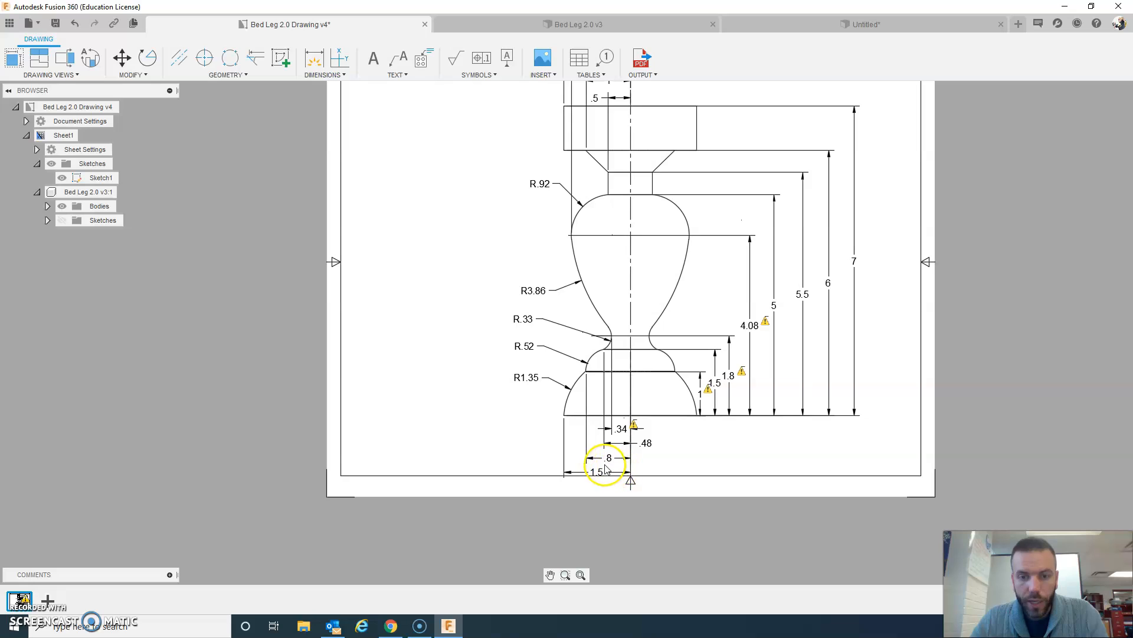
left_click(593, 377)
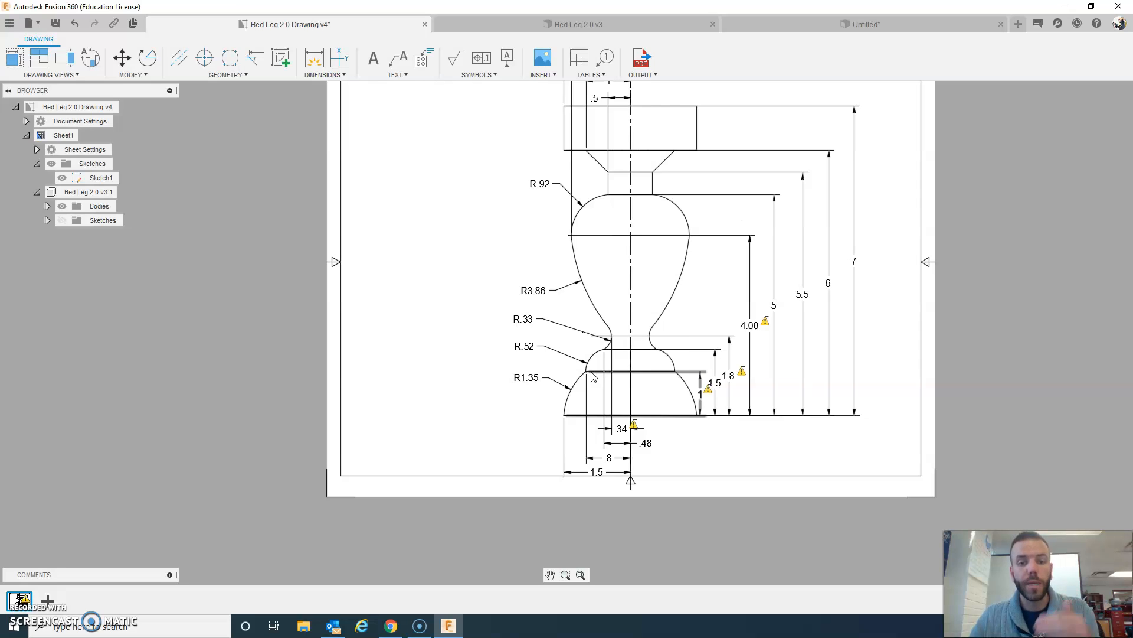
left_click(764, 354)
left_click(936, 24)
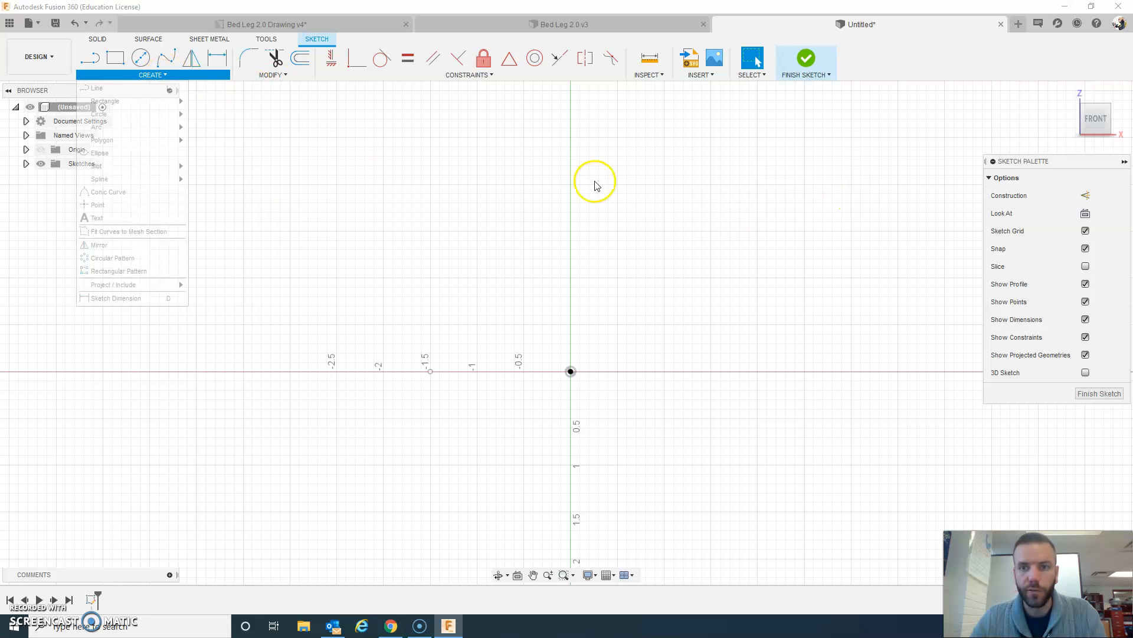
left_click(109, 204)
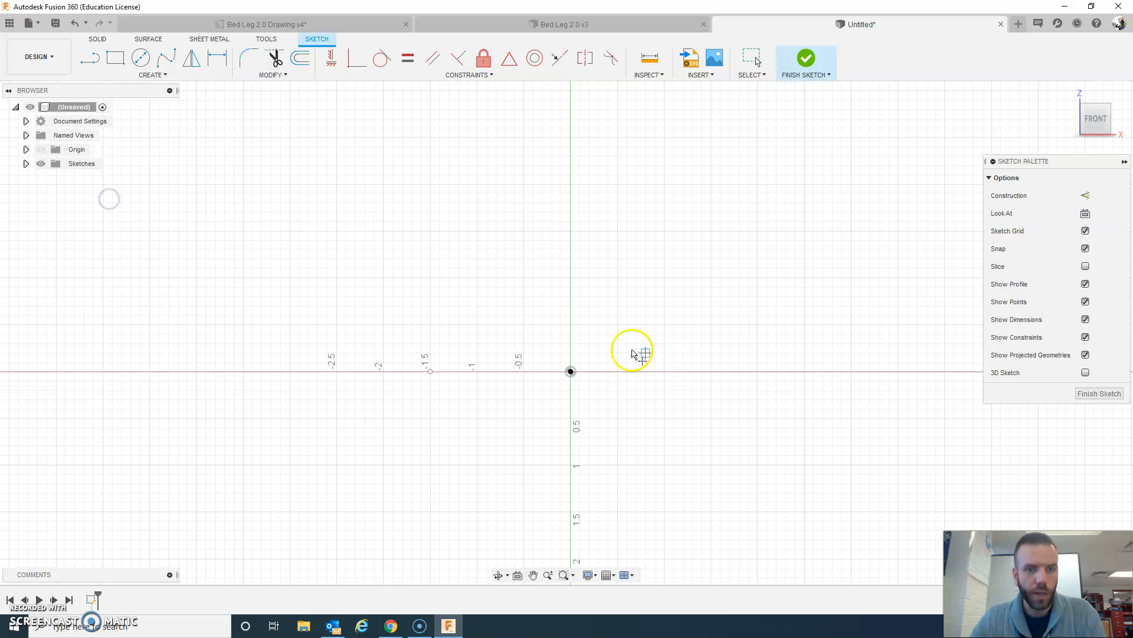
left_click(496, 315)
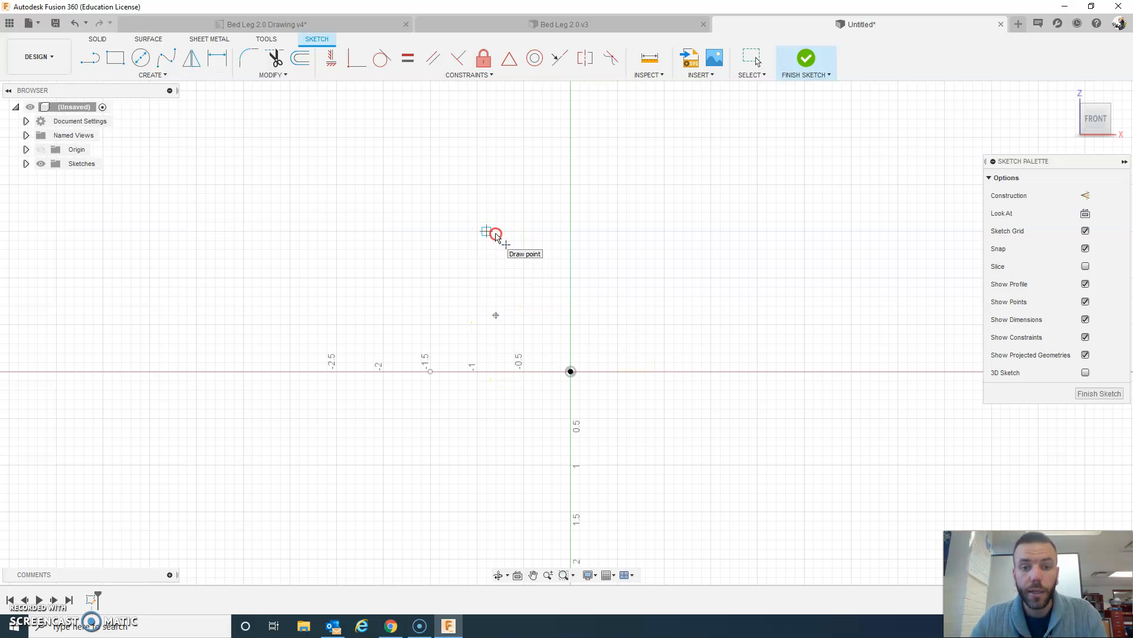
right_click_drag(535, 241, 530, 233)
left_click(530, 232)
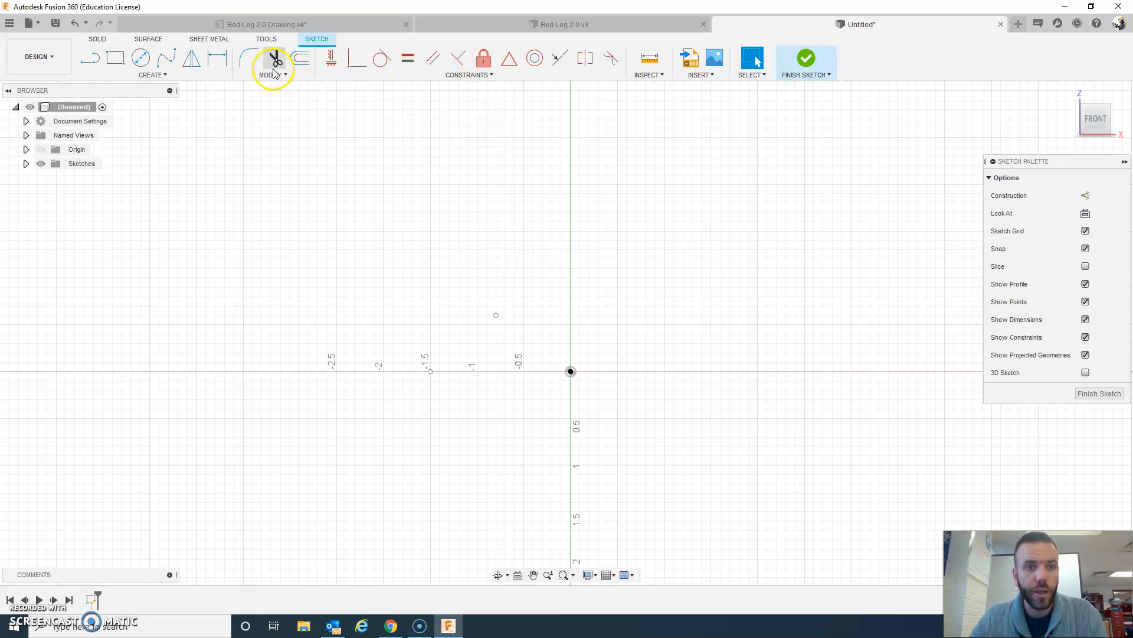
Dimension the new point's vertical distance from the origin as 1
left_click(216, 64)
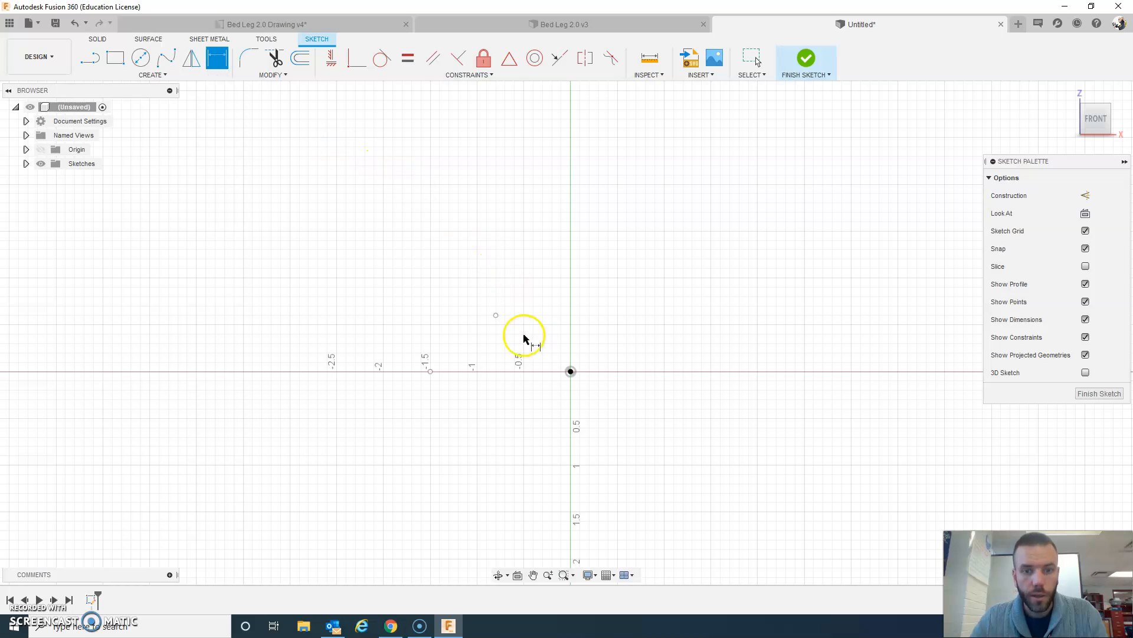
left_click(495, 316)
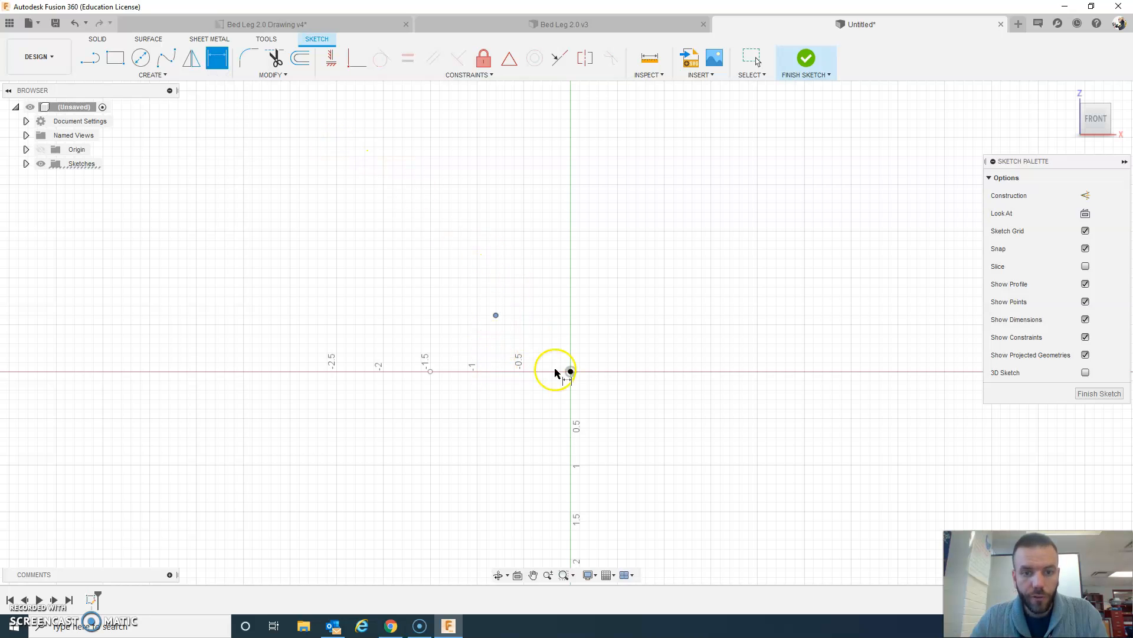
left_click(571, 372)
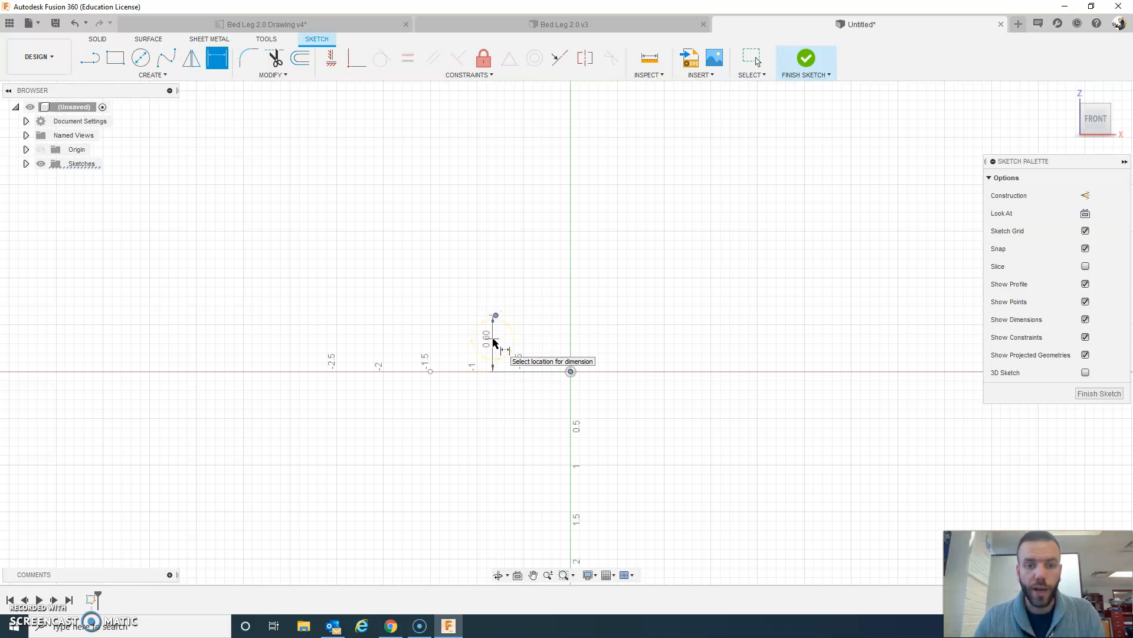
left_click(494, 341)
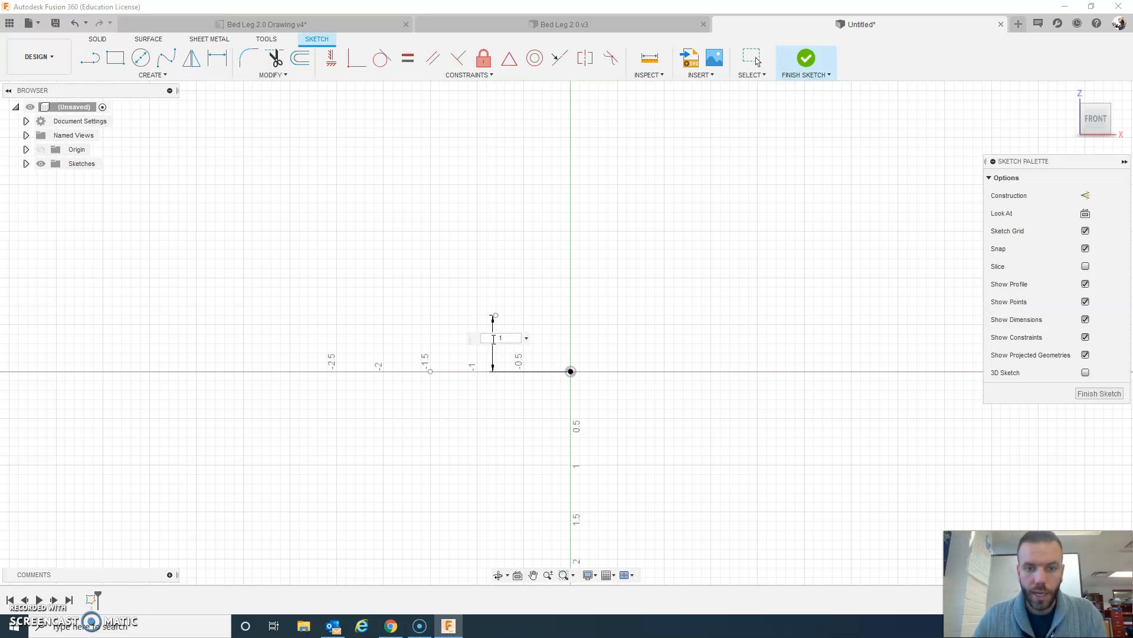
type("1")
key("Return")
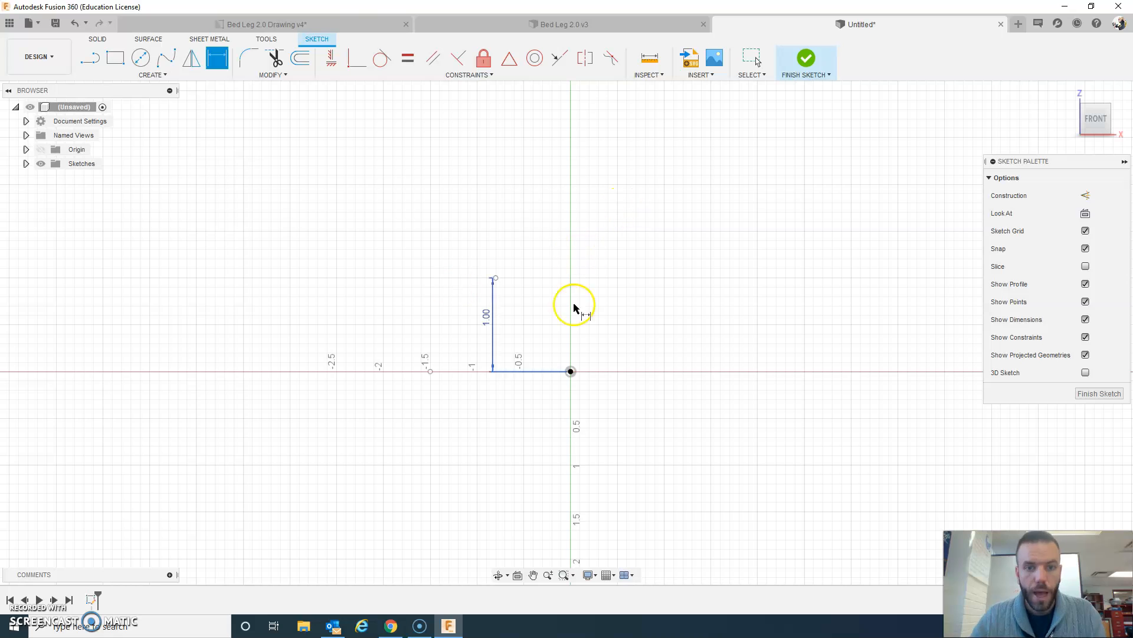
Check the upper end of the R.52 arc in the drawing and place a sketch point at about X -0.4, 1.3 above the origin
left_click(298, 24)
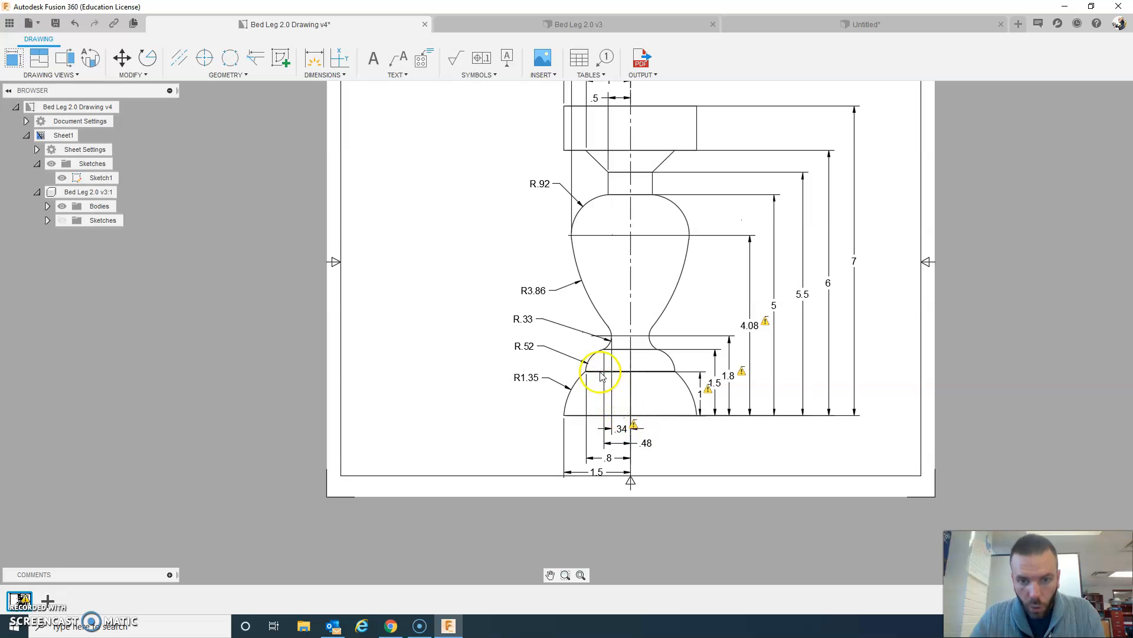
scroll(605, 356, "down", 2)
scroll(601, 357, "up", 5)
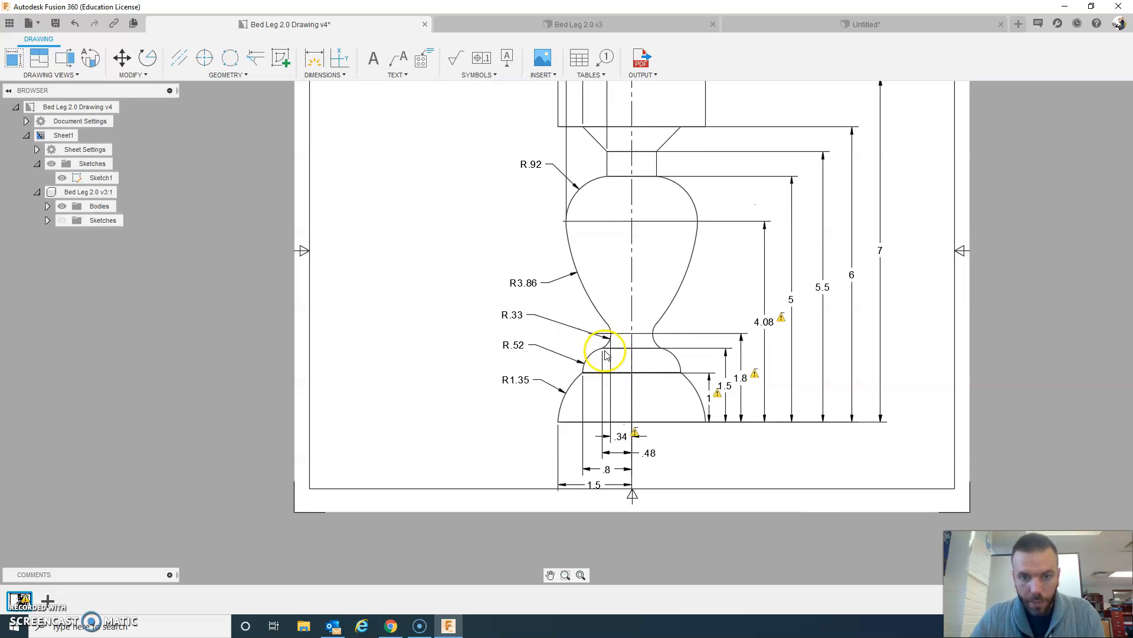
middle_click_drag(650, 413, 643, 363)
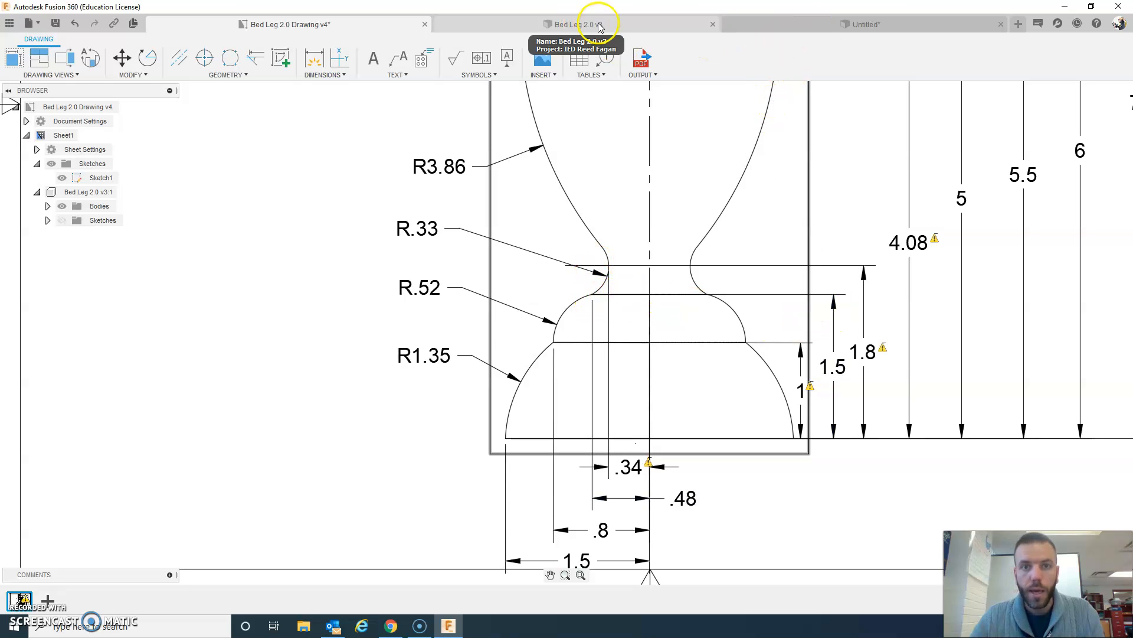
left_click(798, 25)
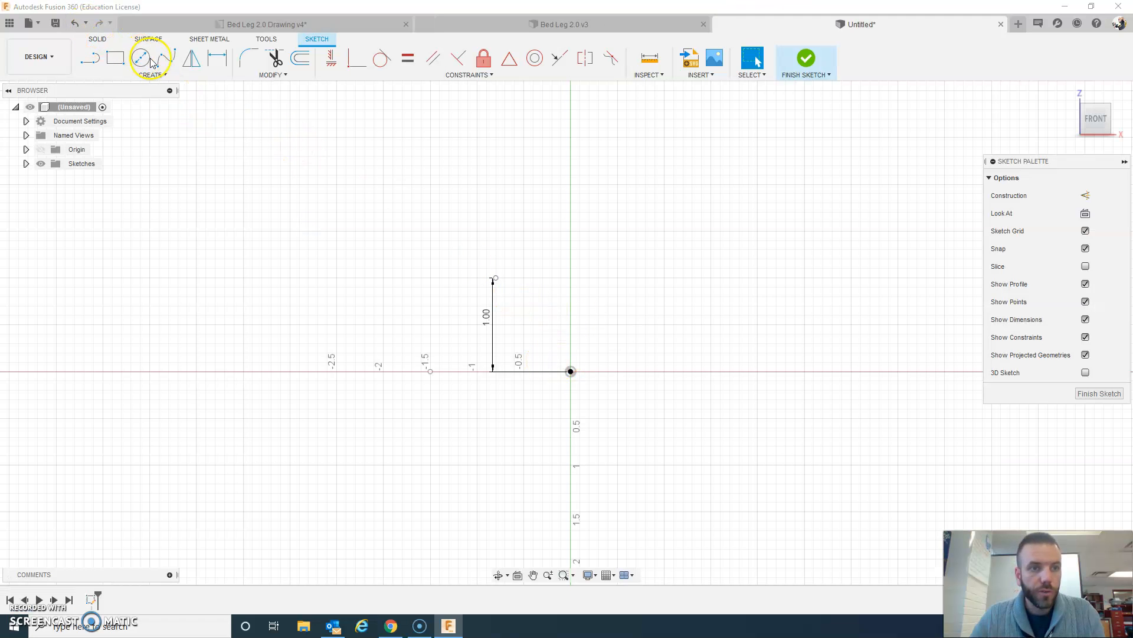
left_click(153, 75)
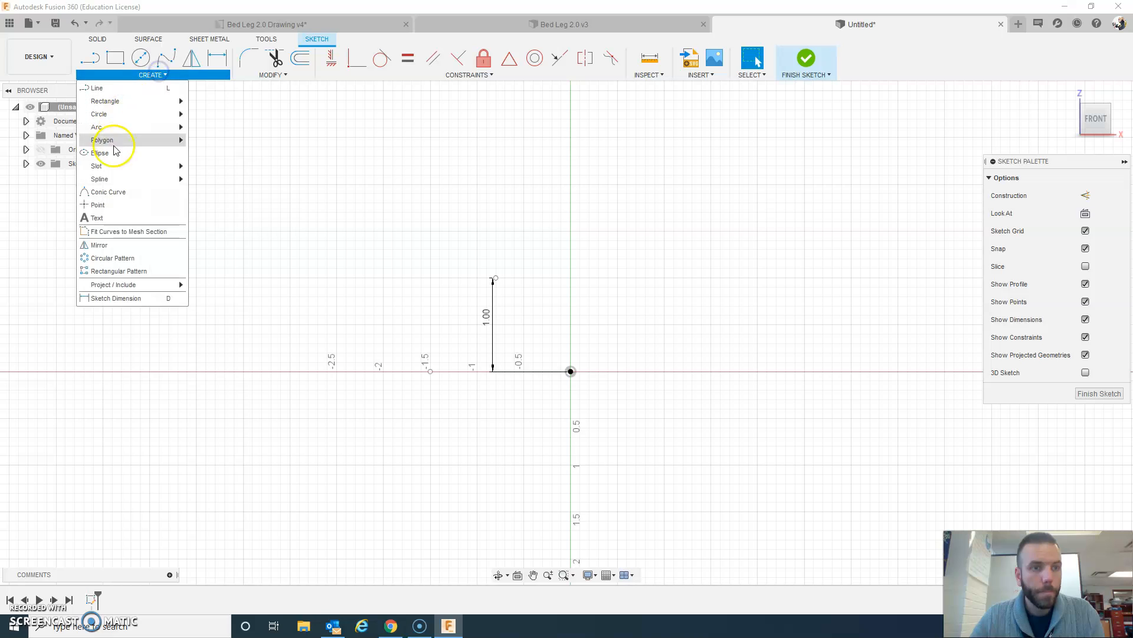
left_click(102, 204)
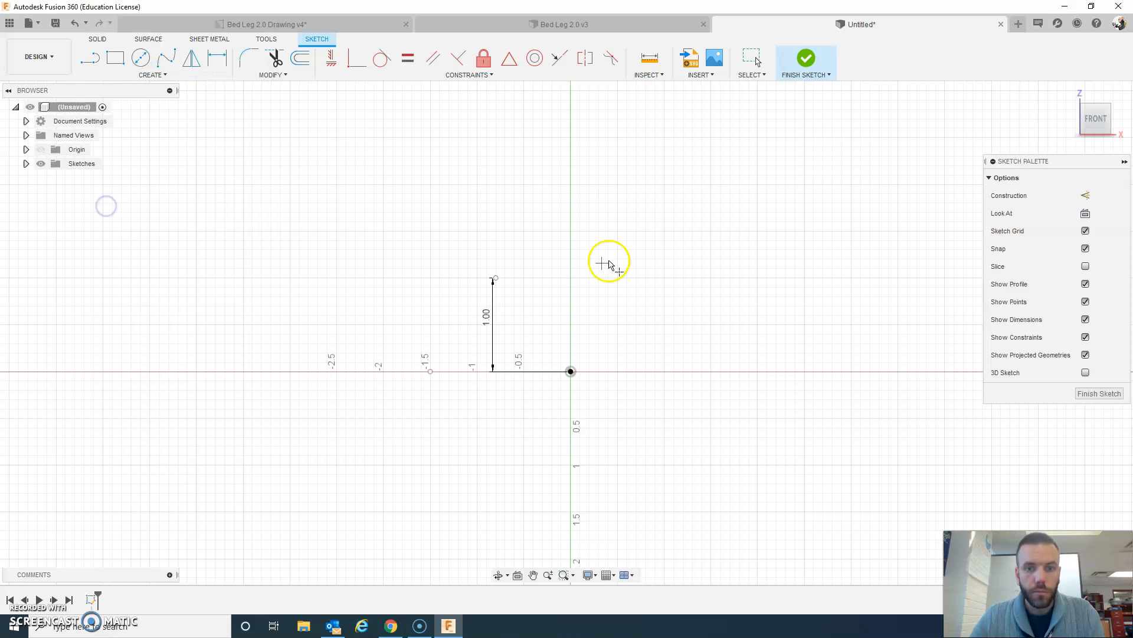
left_click(533, 254)
right_click(482, 241)
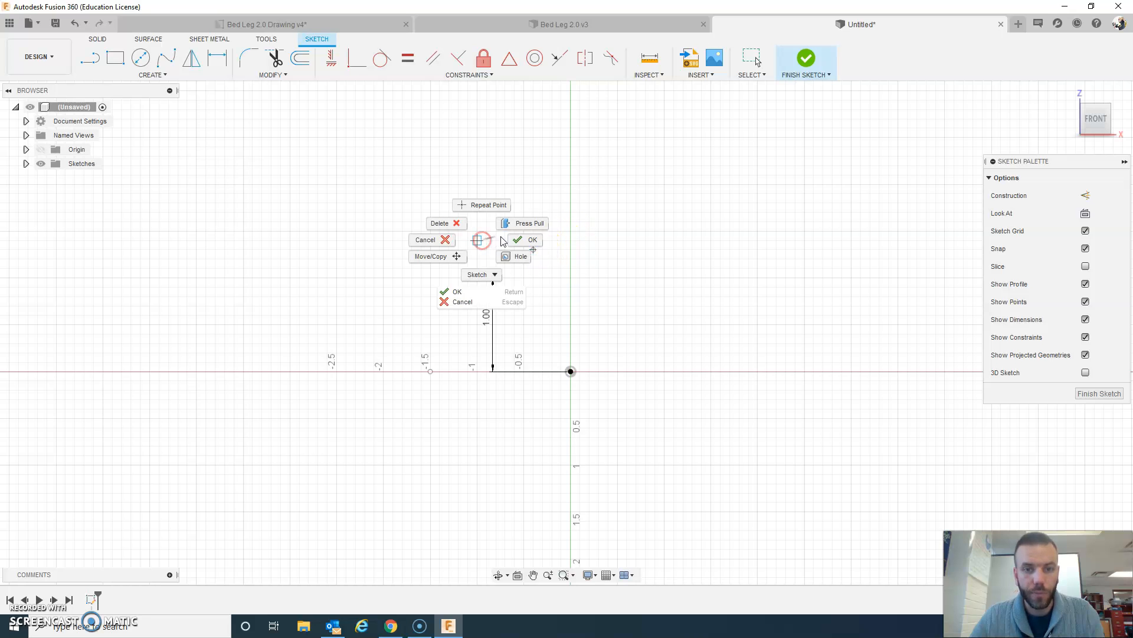
left_click(520, 244)
Dimension the new point's vertical distance from the origin as 1.5
left_click(217, 58)
left_click(533, 249)
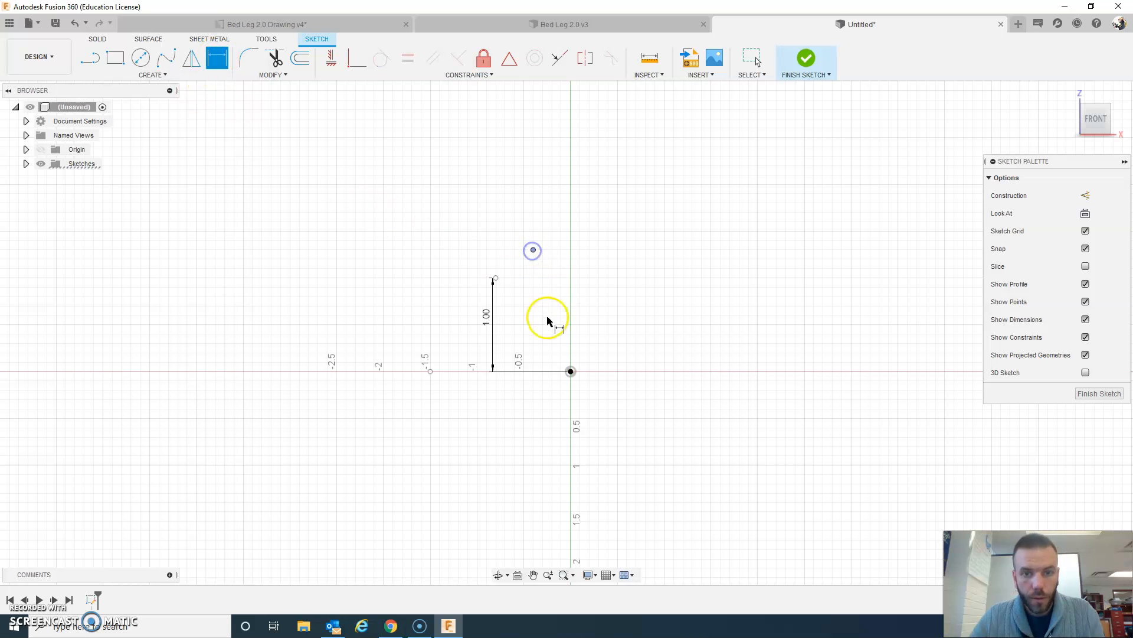
left_click(572, 373)
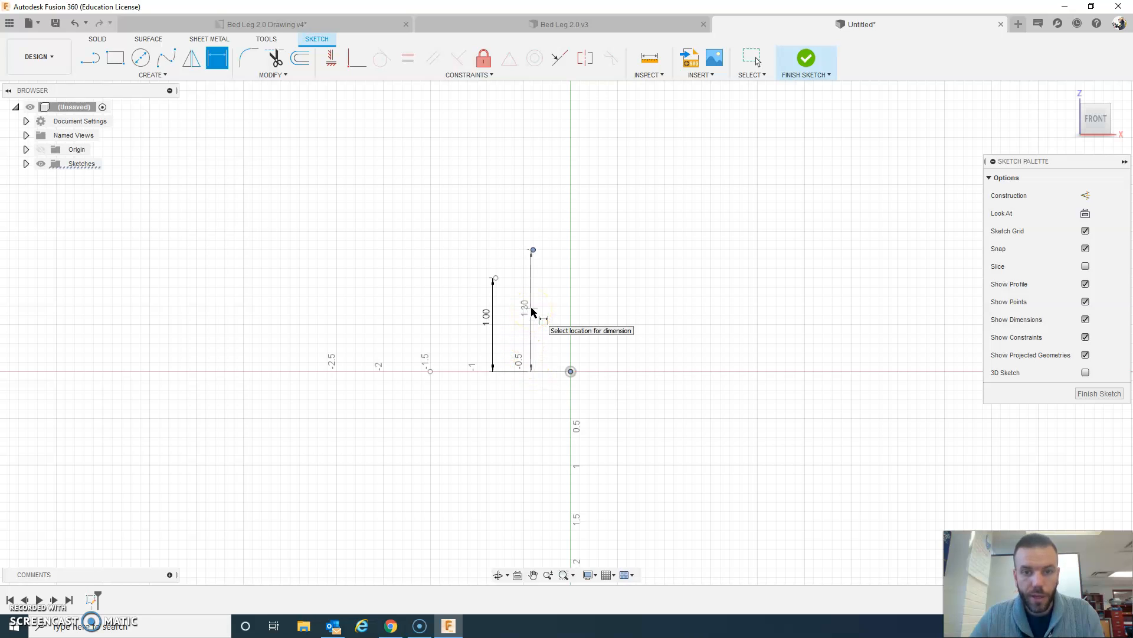
left_click(532, 311)
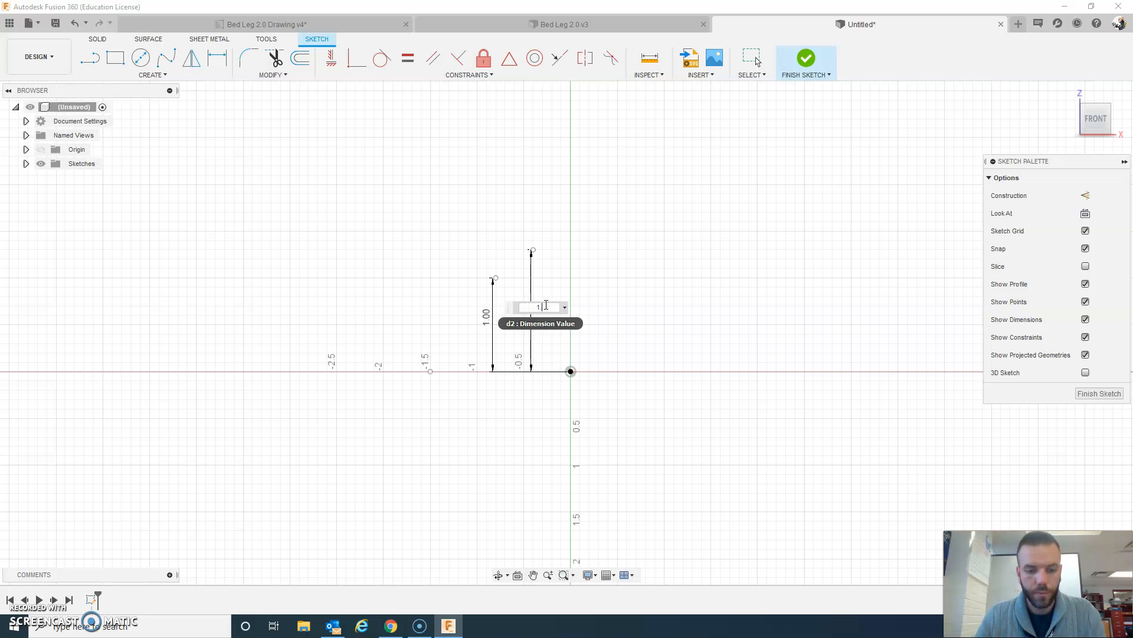
key("Return")
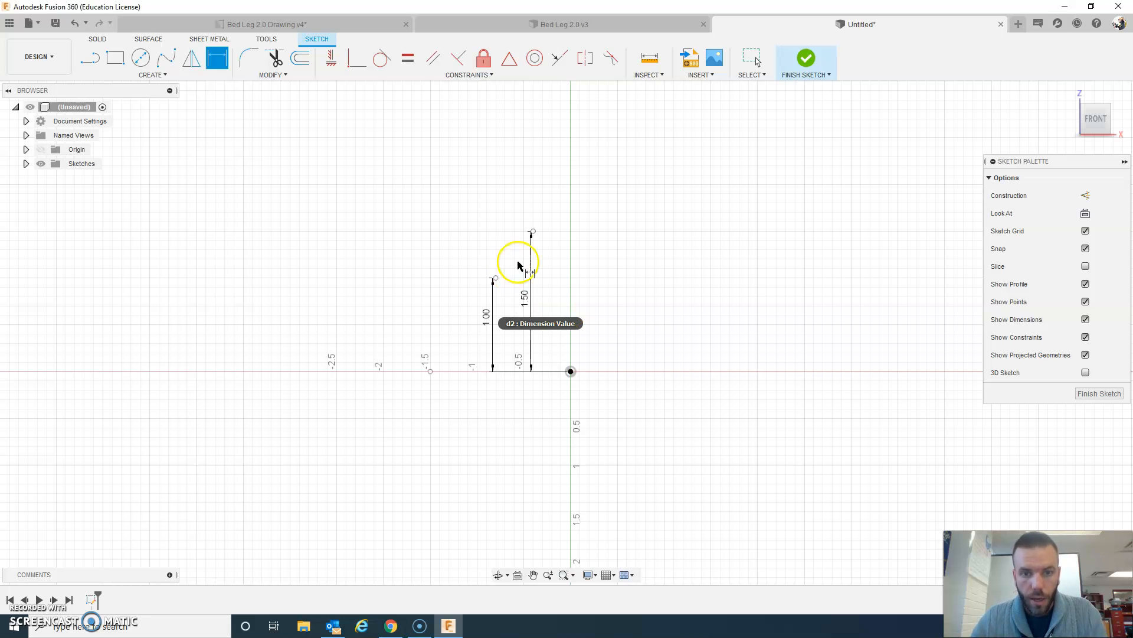
Dimension the same point's horizontal distance from the origin as 0.48
left_click(533, 232)
left_click(570, 372)
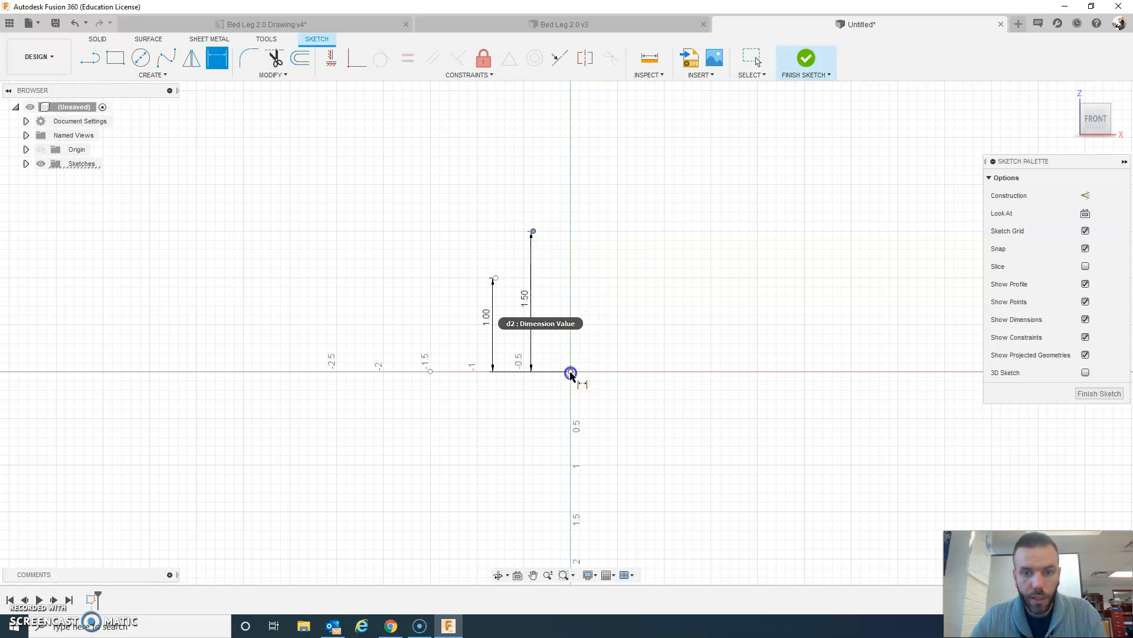
left_click(547, 388)
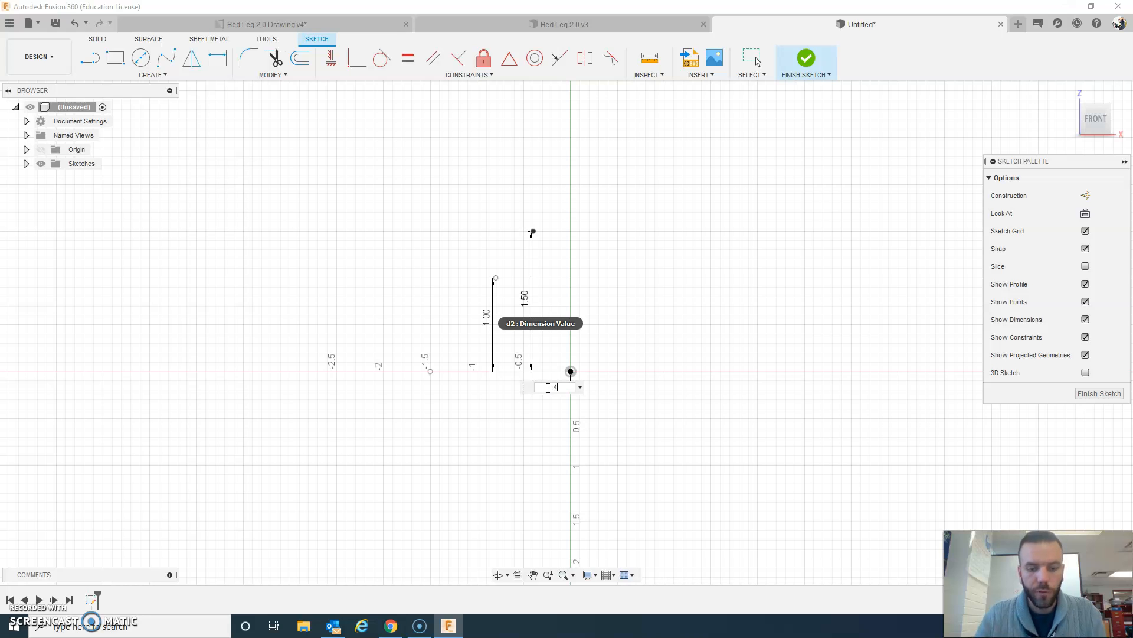
type(".48")
key("Return")
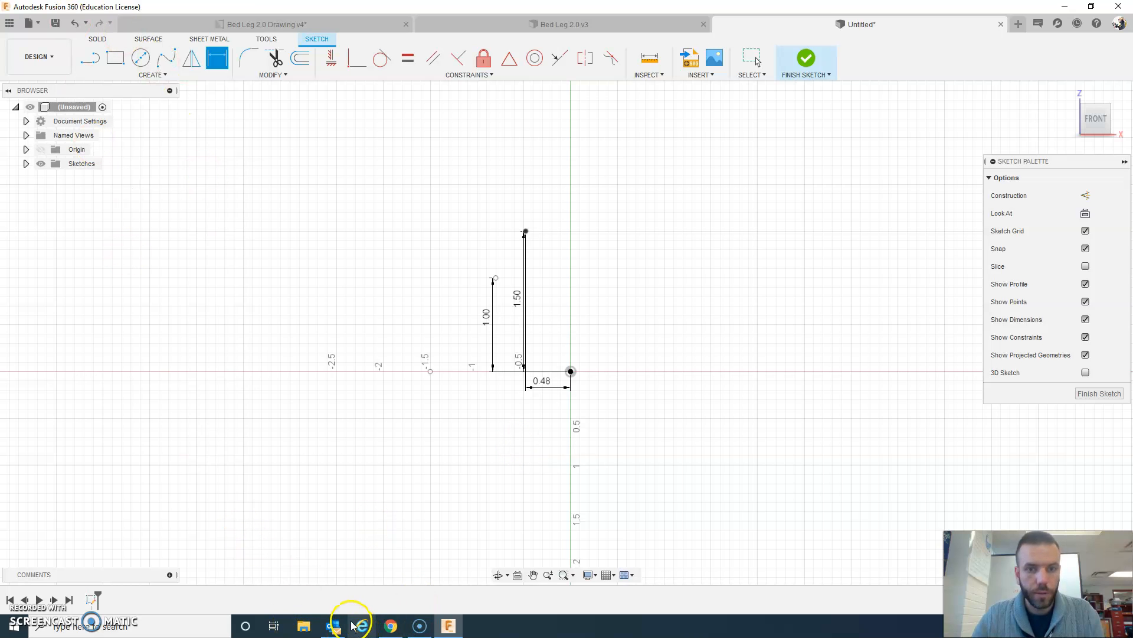
Check the narrow neck in the drawing and place a sketch point at about X -0.3, 1.7 above the origin
left_click(307, 25)
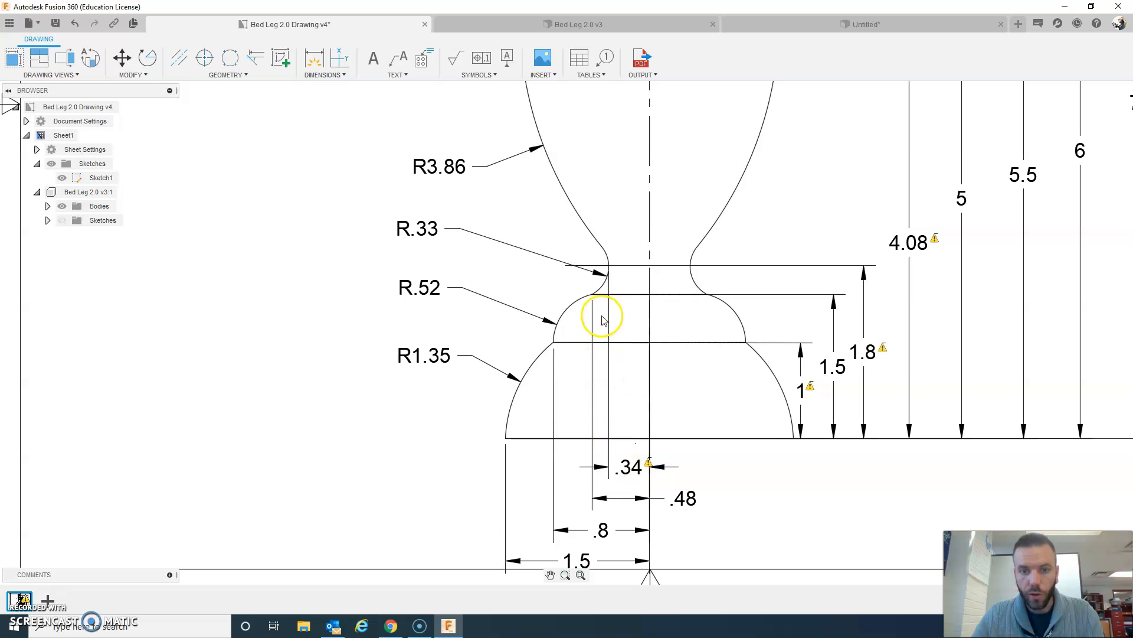
left_click(873, 25)
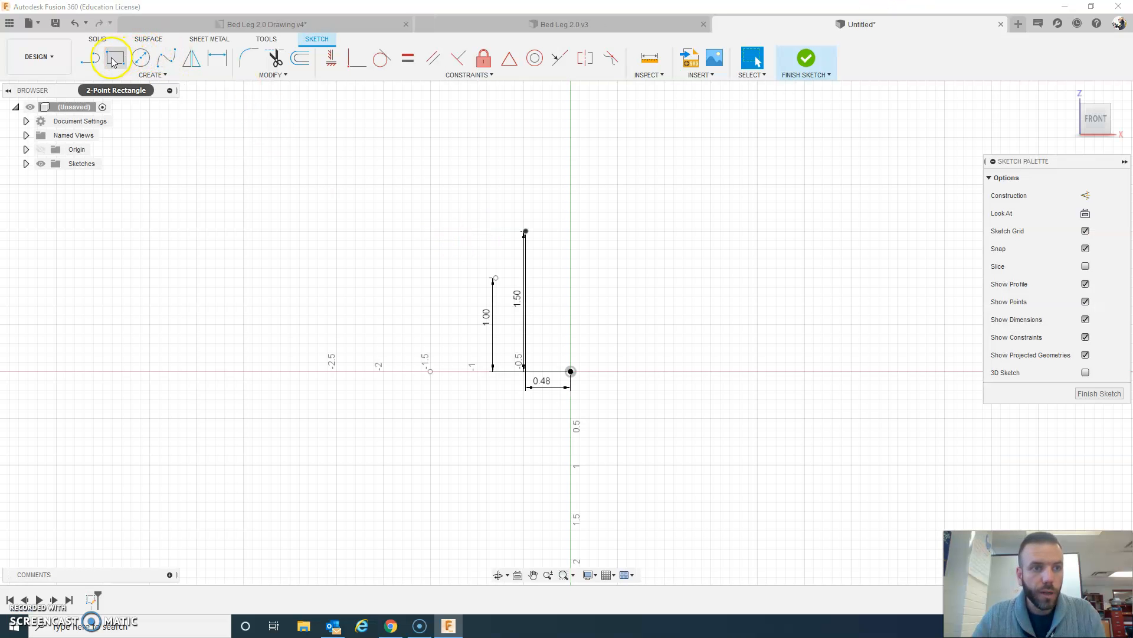
left_click(167, 75)
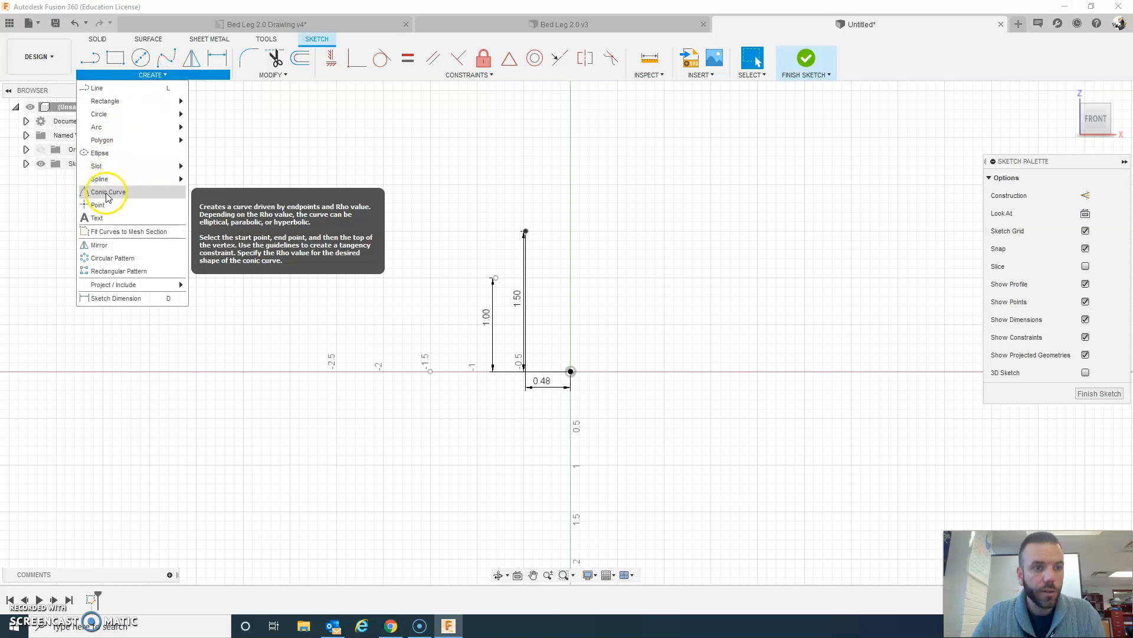
left_click(105, 203)
left_click(543, 213)
right_click(438, 196)
left_click(468, 197)
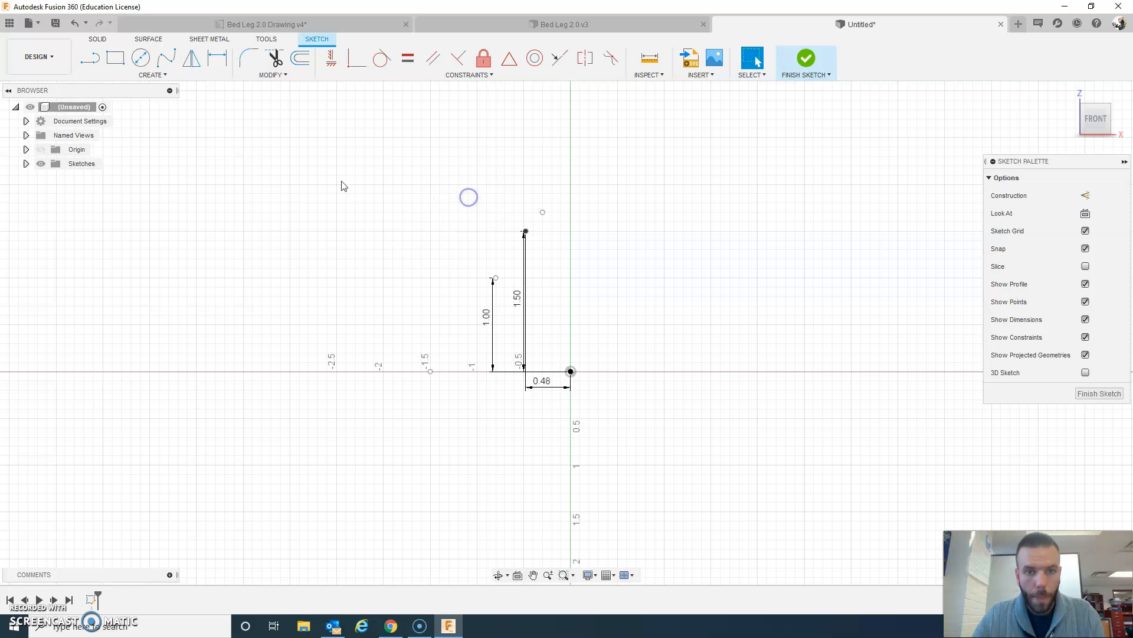
Dimension the neck point's horizontal distance from the origin as 0.34 and move the 0.48 dimension below it
left_click(217, 58)
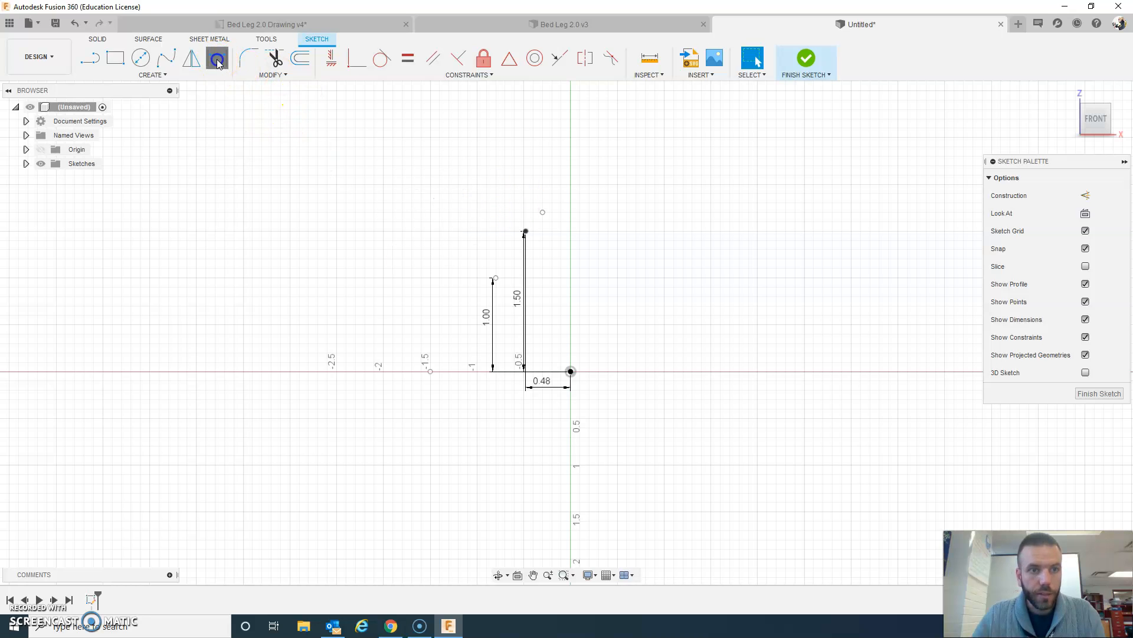
left_click(543, 213)
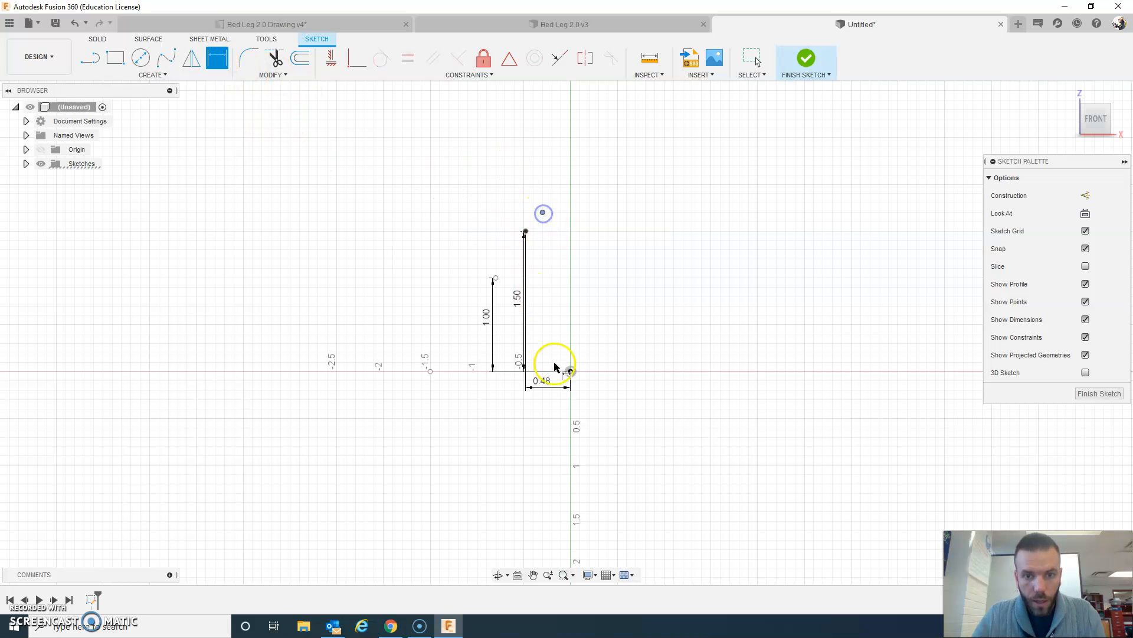
left_click(571, 373)
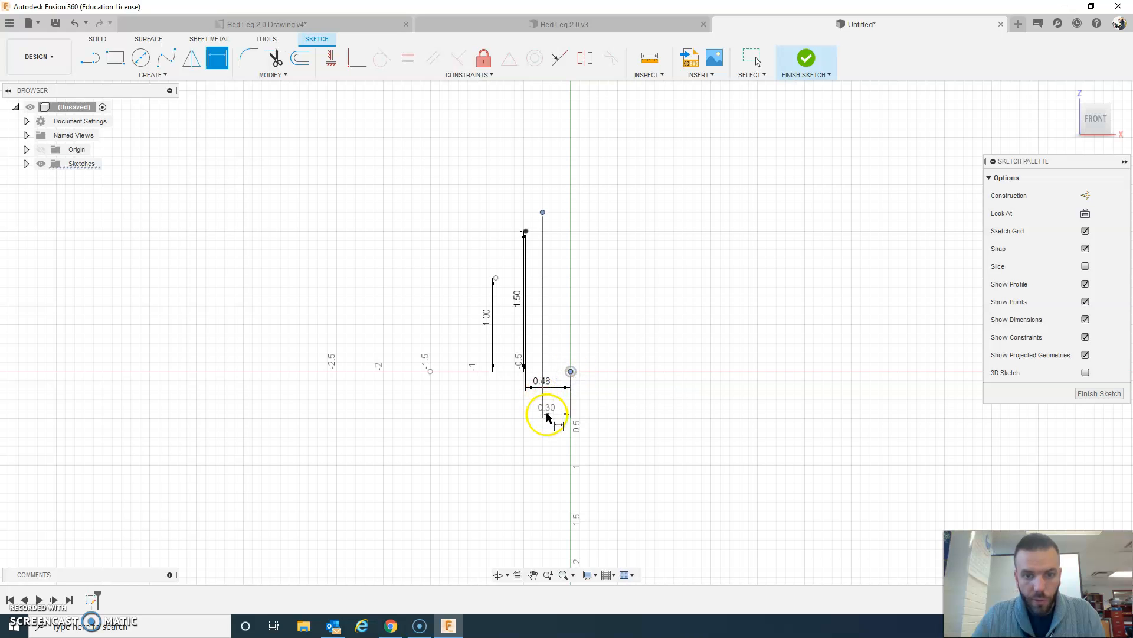
left_click(556, 417)
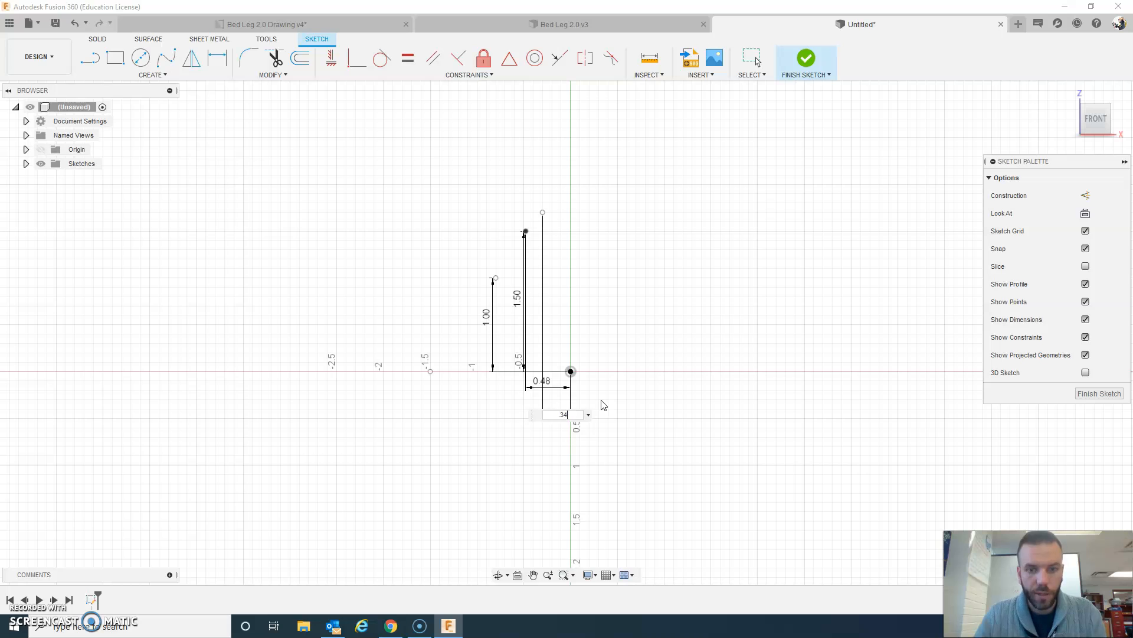
key("Return")
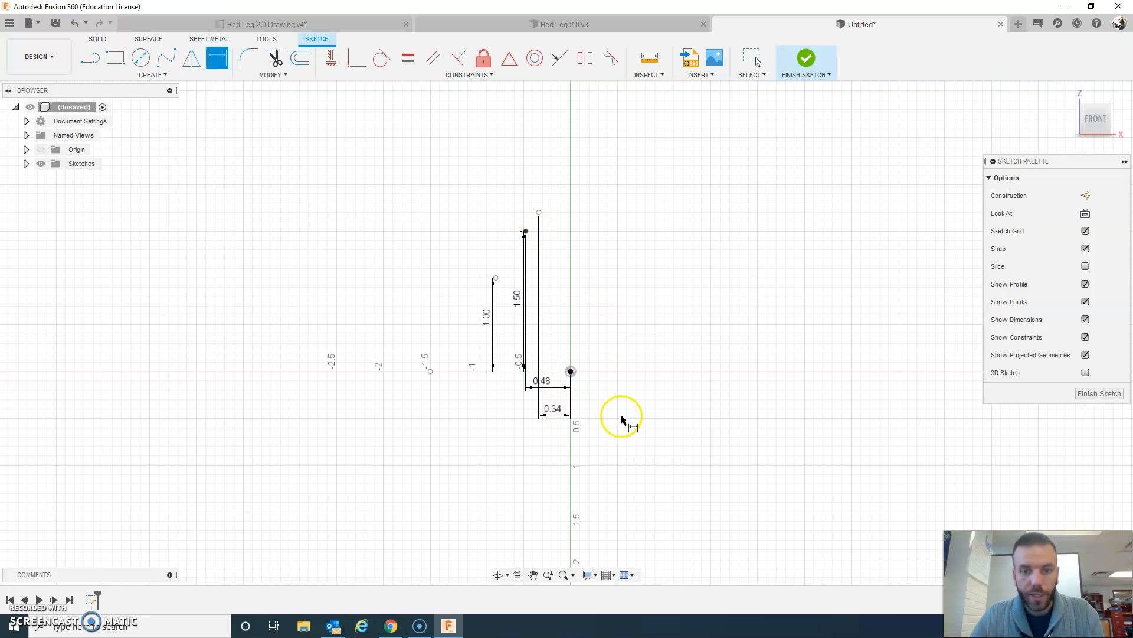
key("Escape")
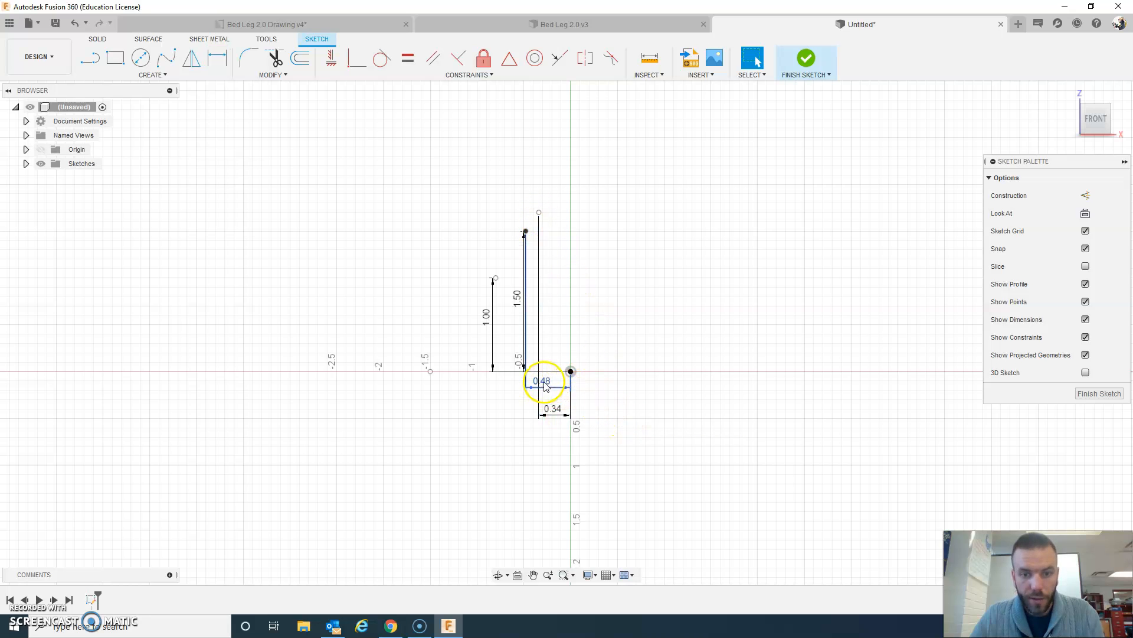
left_click_drag(544, 386, 541, 418)
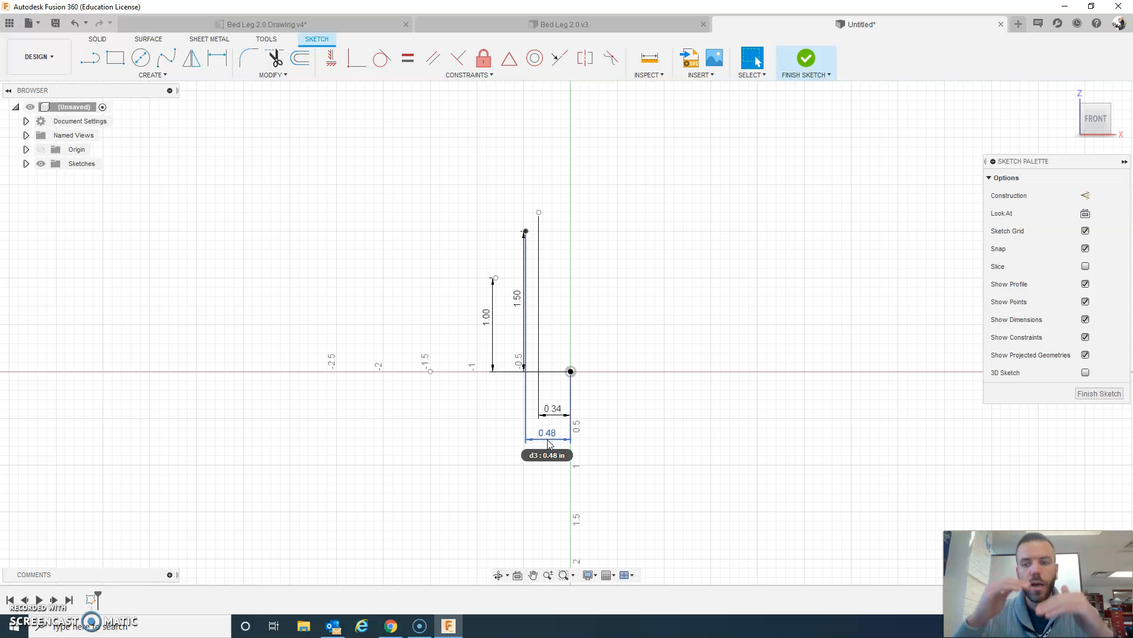
left_click(521, 335)
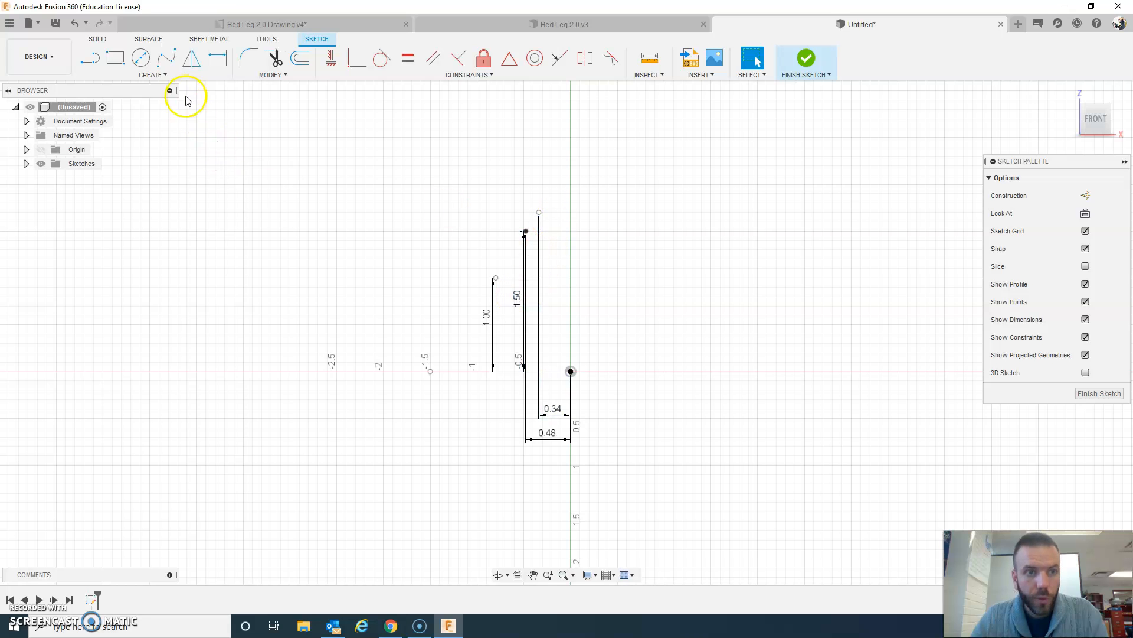
Check the neck height in the drawing and dimension the neck point's vertical distance from the origin as 1.8
left_click(217, 57)
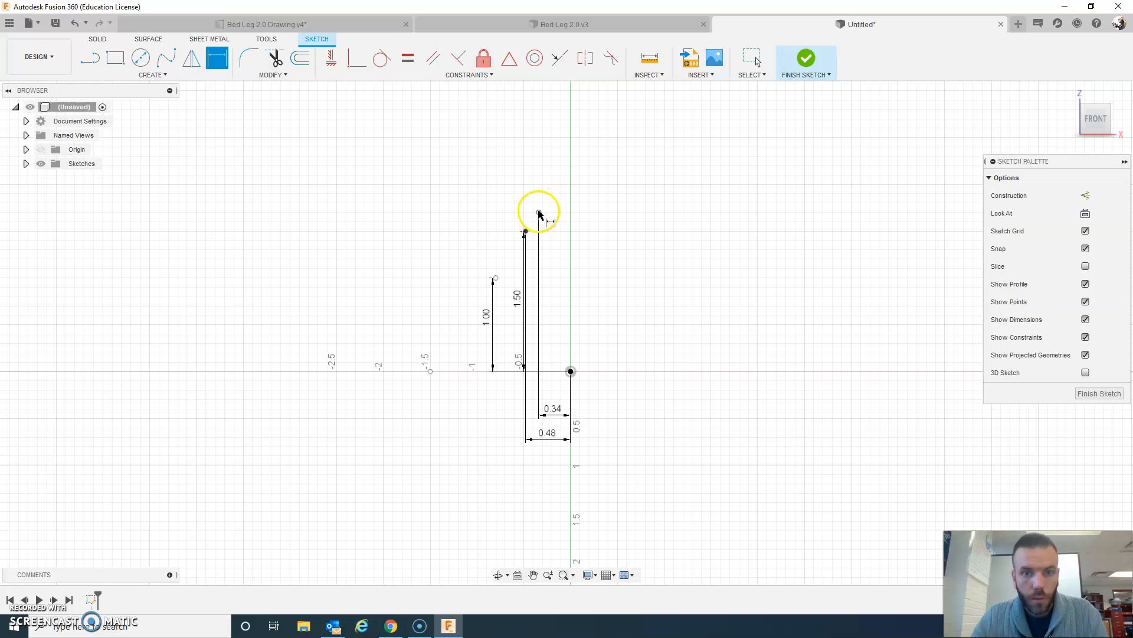
left_click(313, 25)
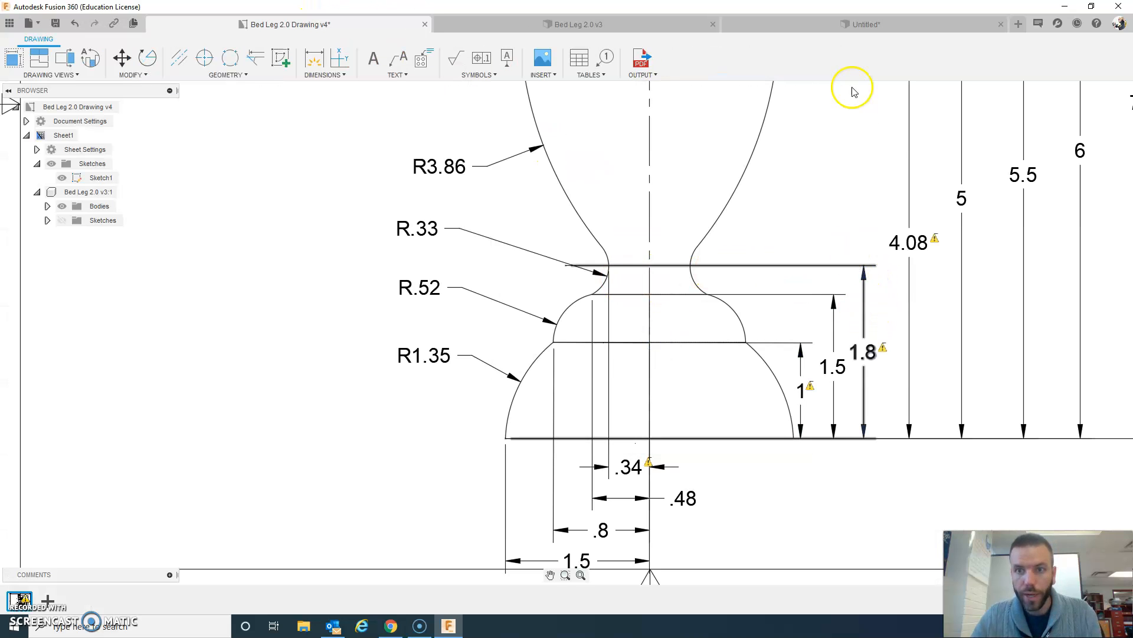
left_click(841, 24)
left_click(539, 212)
left_click(601, 288)
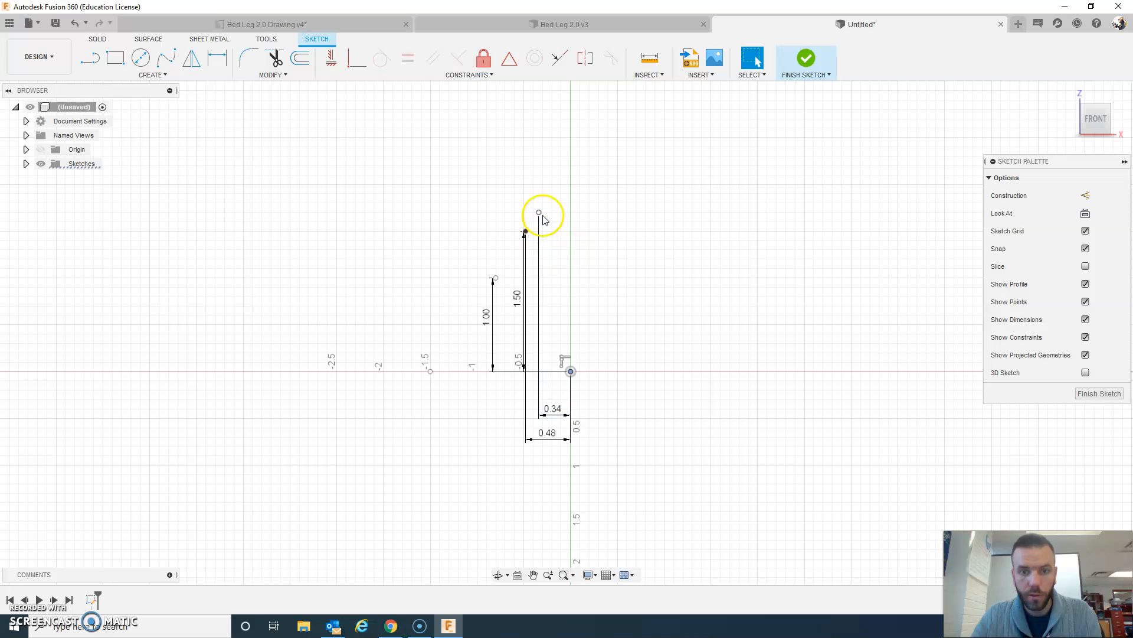
left_click(217, 57)
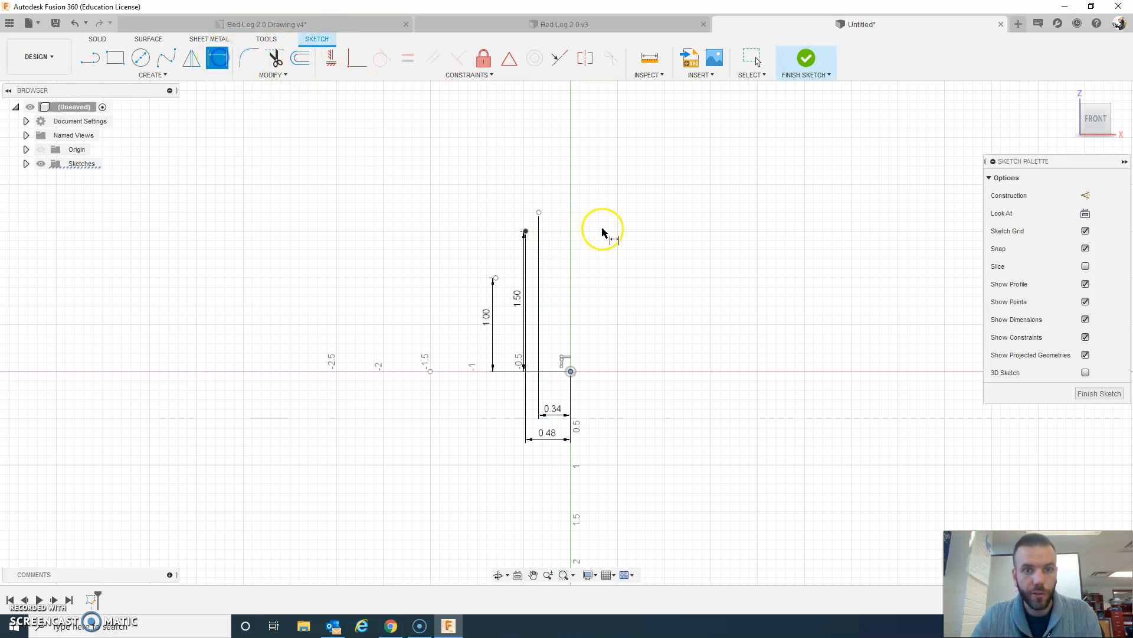
left_click(538, 213)
left_click(570, 371)
left_click(633, 291)
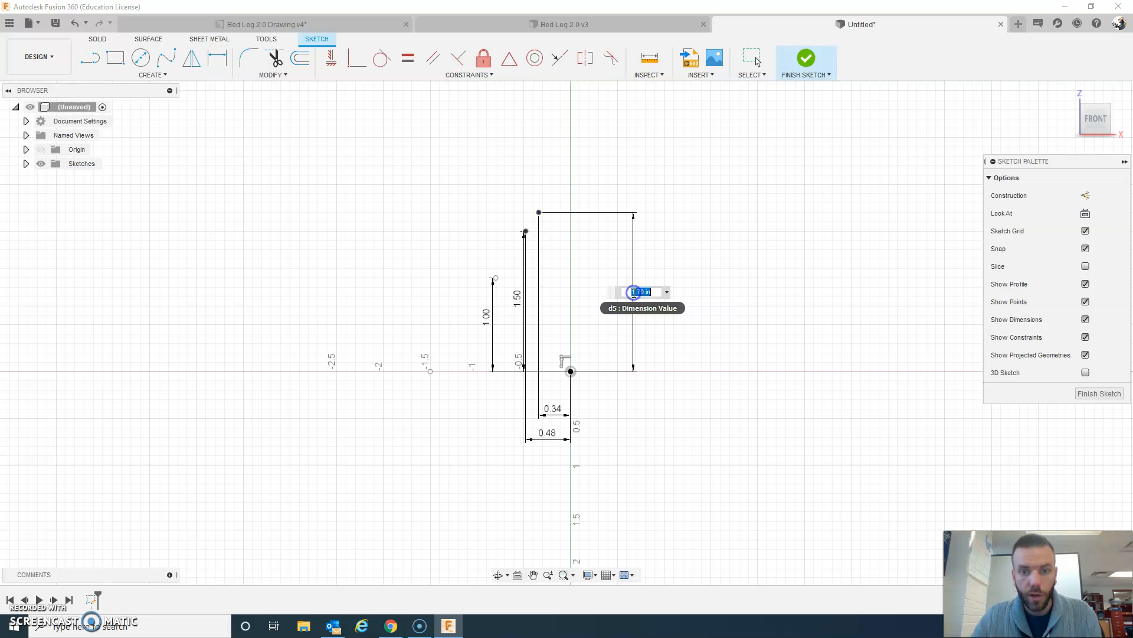
key("Return")
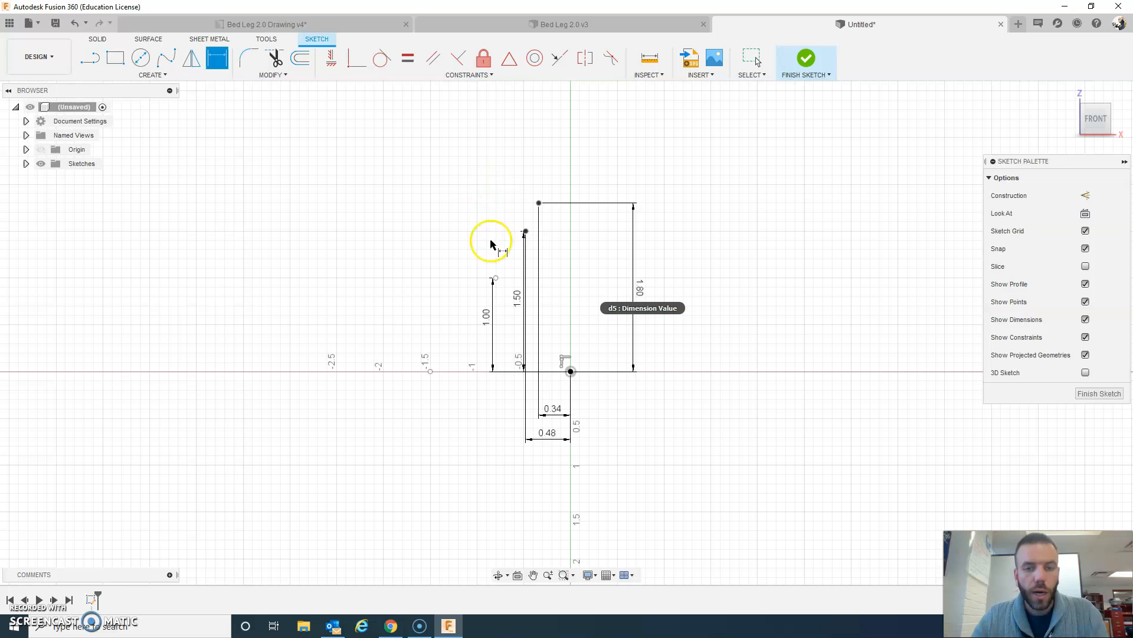
Examine the upper part of the Bed Leg 2.0 drawing for the dimensions of the bulb's widest point
left_click(215, 27)
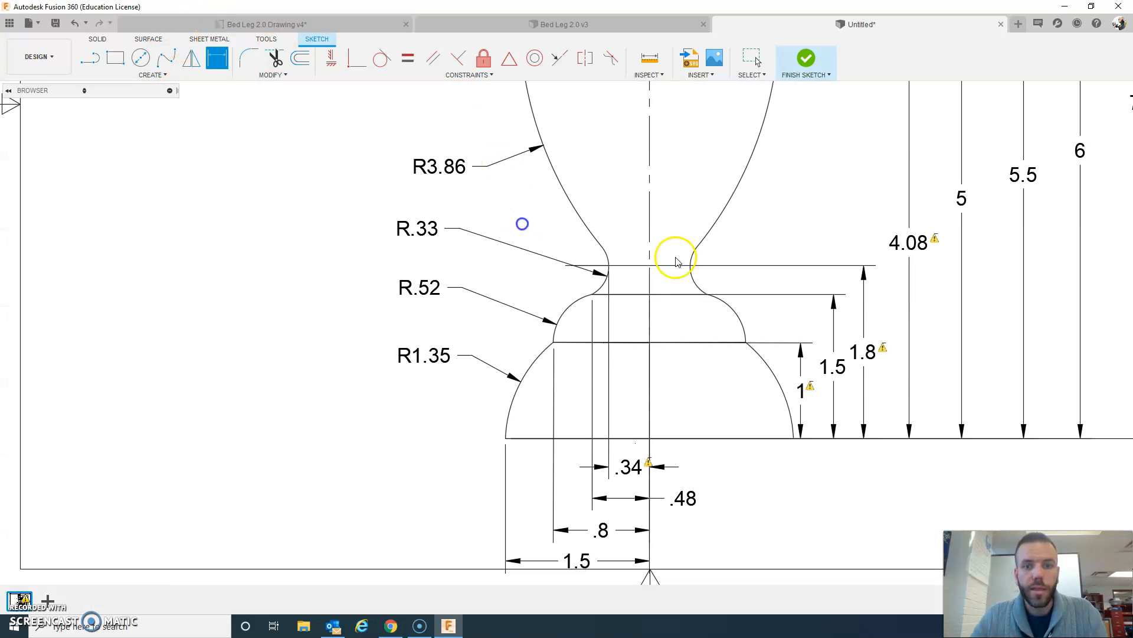
scroll(669, 195, "down", 2)
middle_click_drag(670, 170, 639, 313)
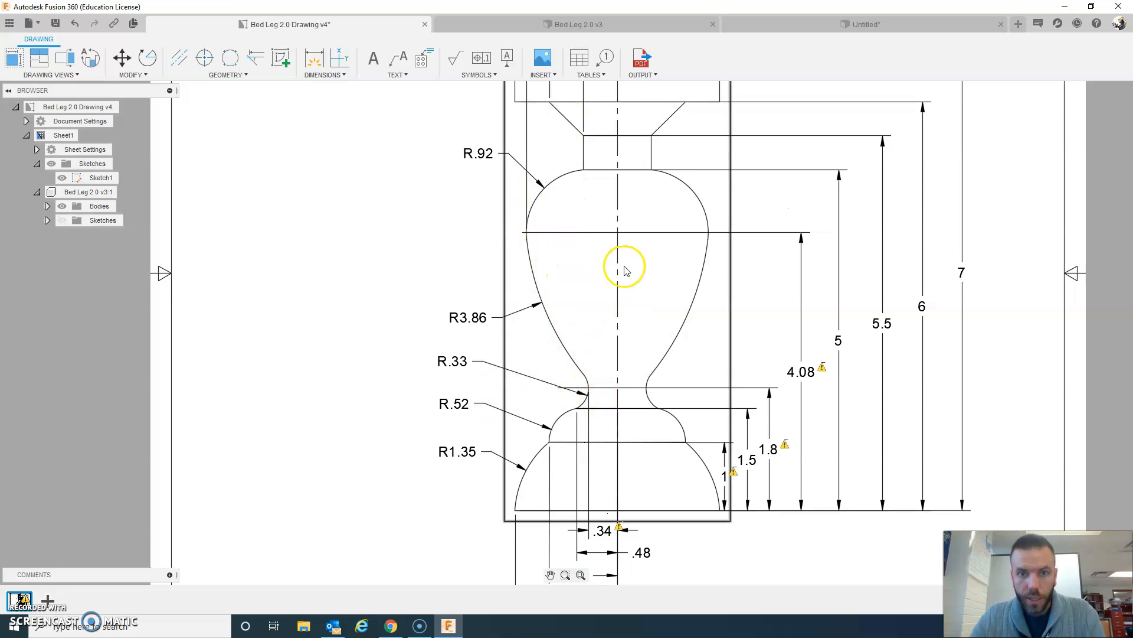
scroll(683, 240, "down", 1)
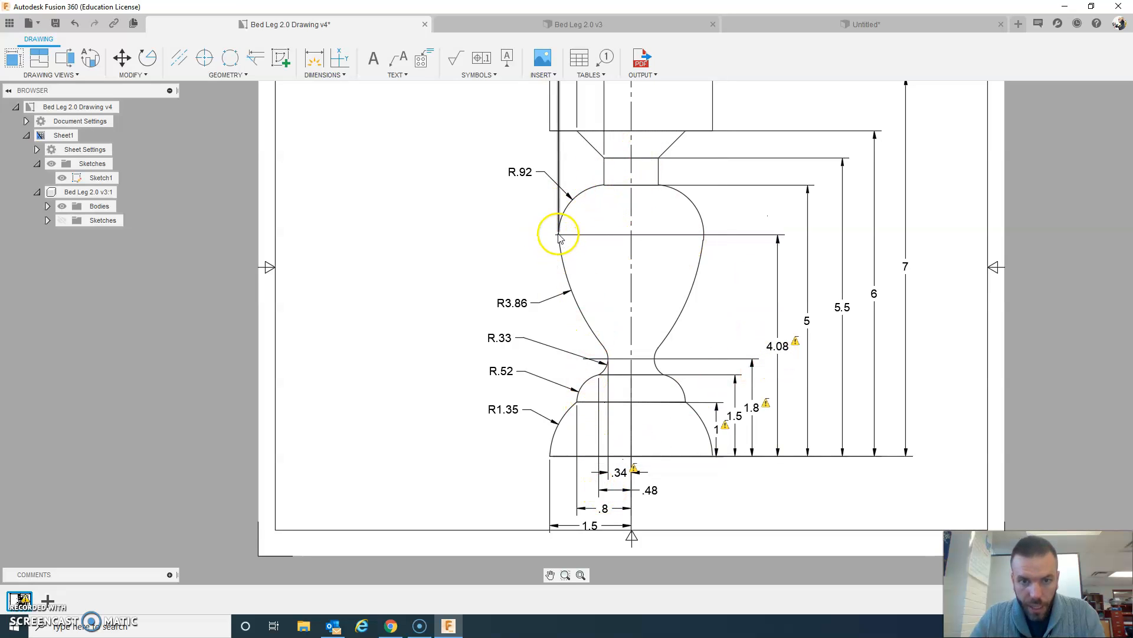
scroll(558, 236, "down", 3)
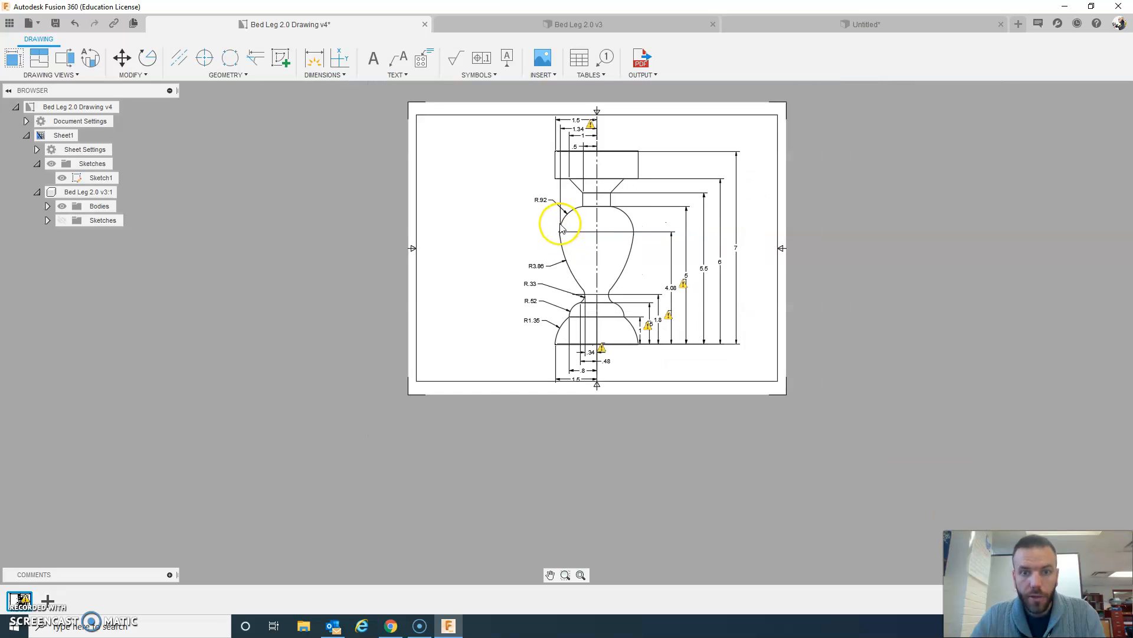
middle_click_drag(553, 214, 561, 248)
scroll(558, 260, "up", 4)
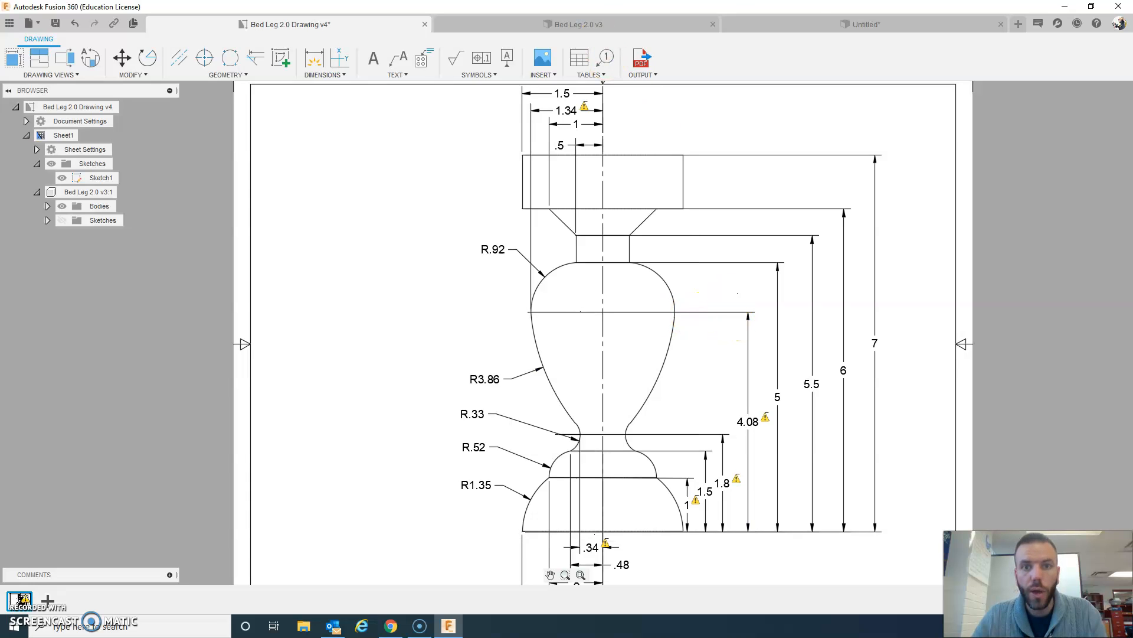
Place a sketch point for the bulb's widest spot at about X -0.75, about 3.86 above the origin
left_click(827, 23)
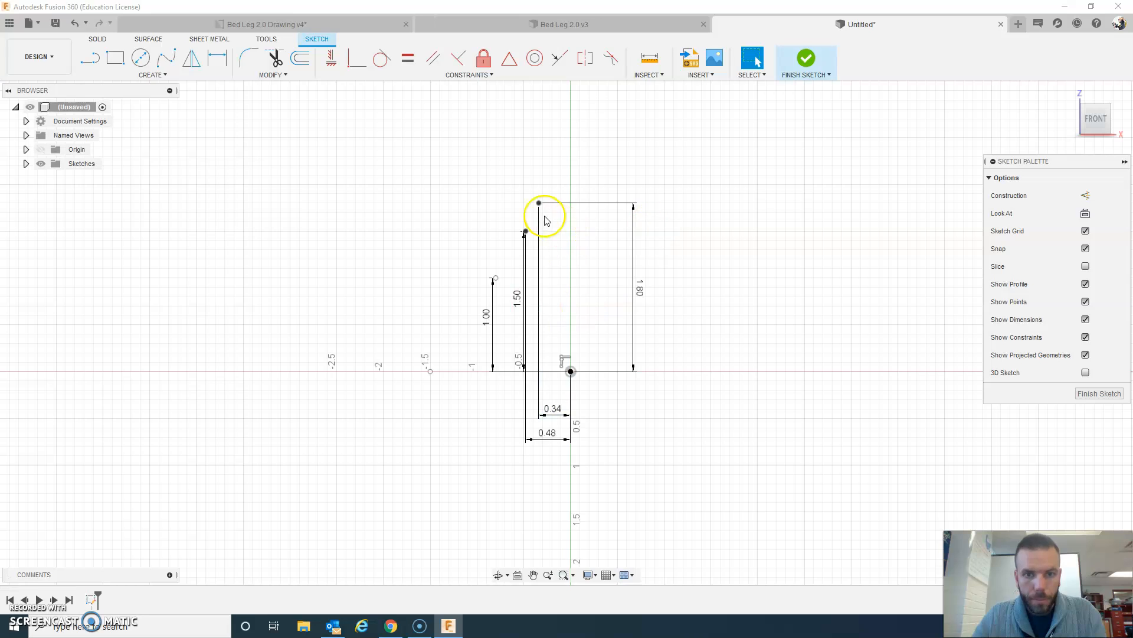
middle_click_drag(542, 176, 541, 355)
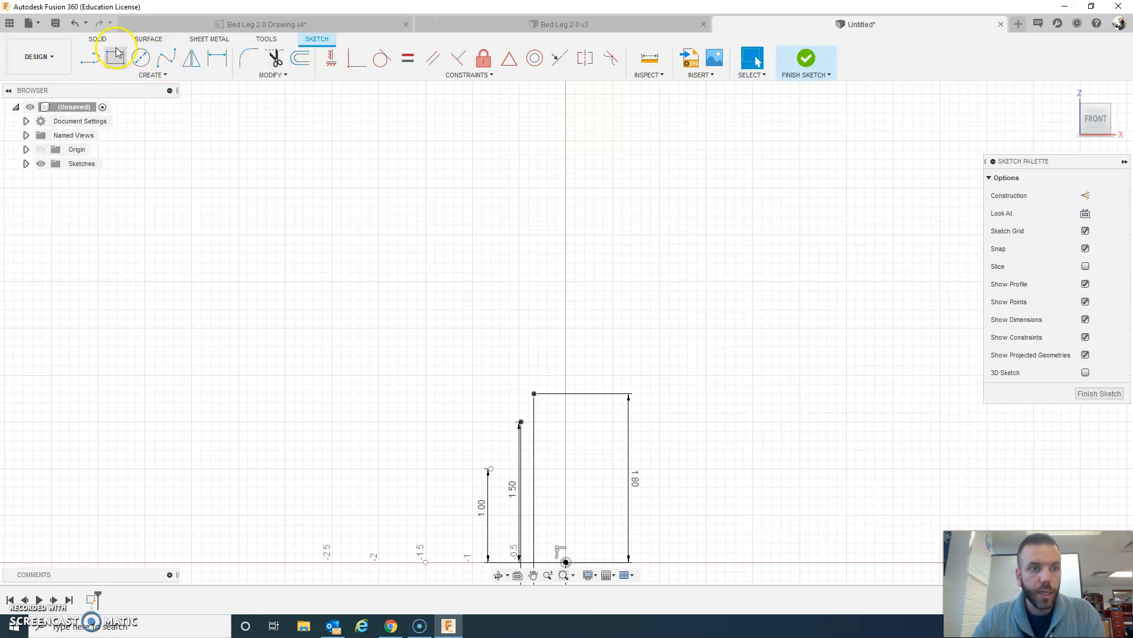
left_click(157, 77)
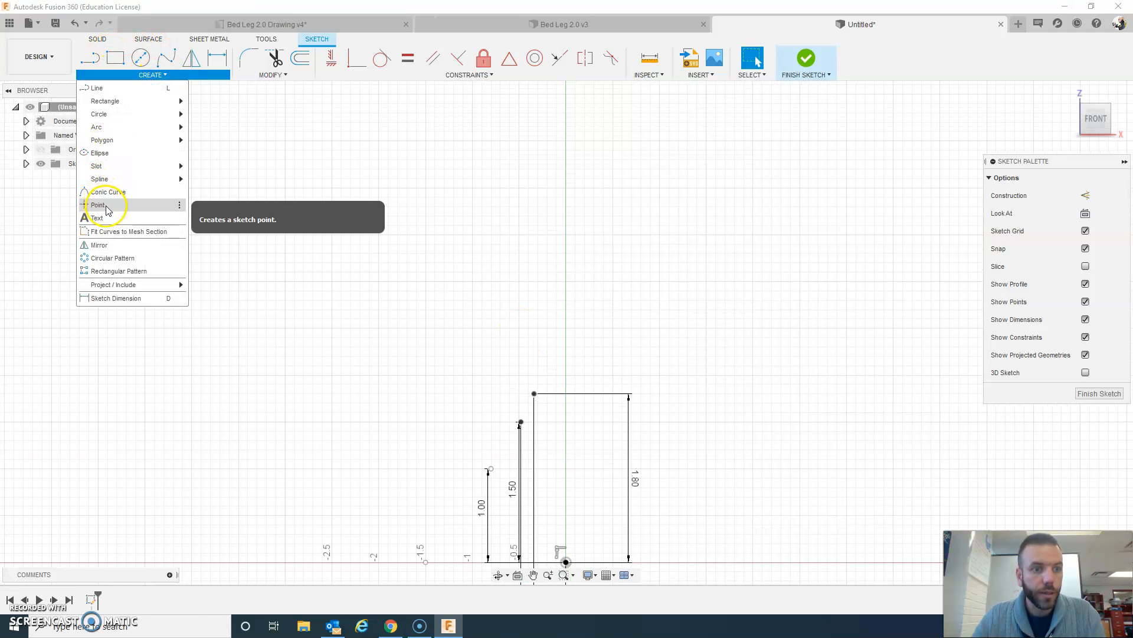
left_click(98, 205)
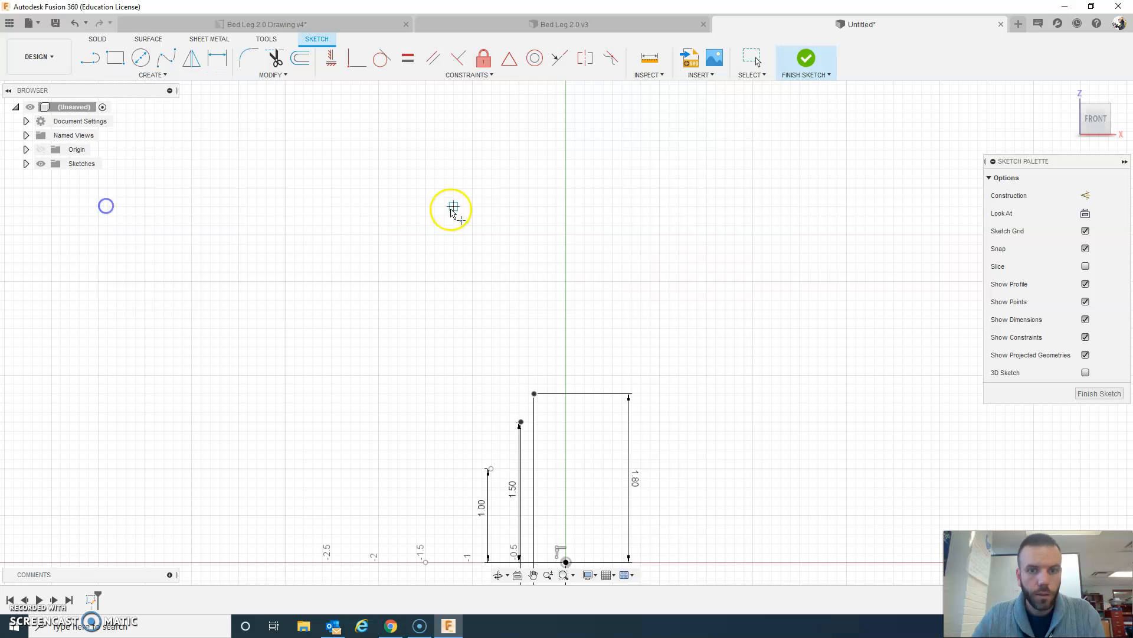
right_click(543, 222)
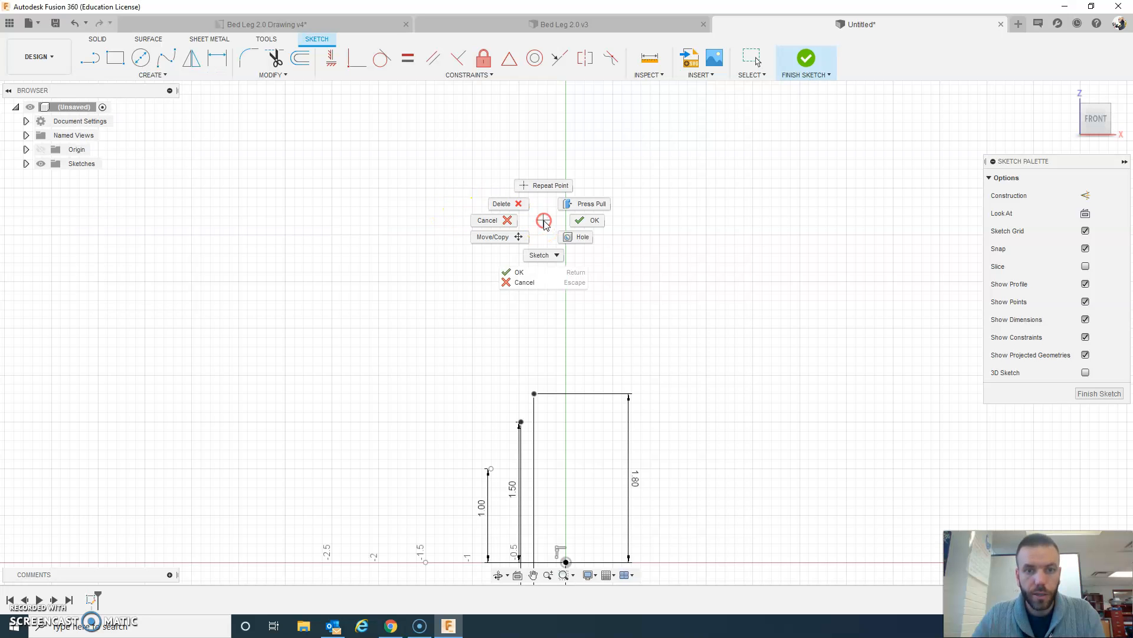
left_click(592, 226)
Dimension the bulb point's horizontal distance from the origin as 1.34, placing the dimension above the point
key("d")
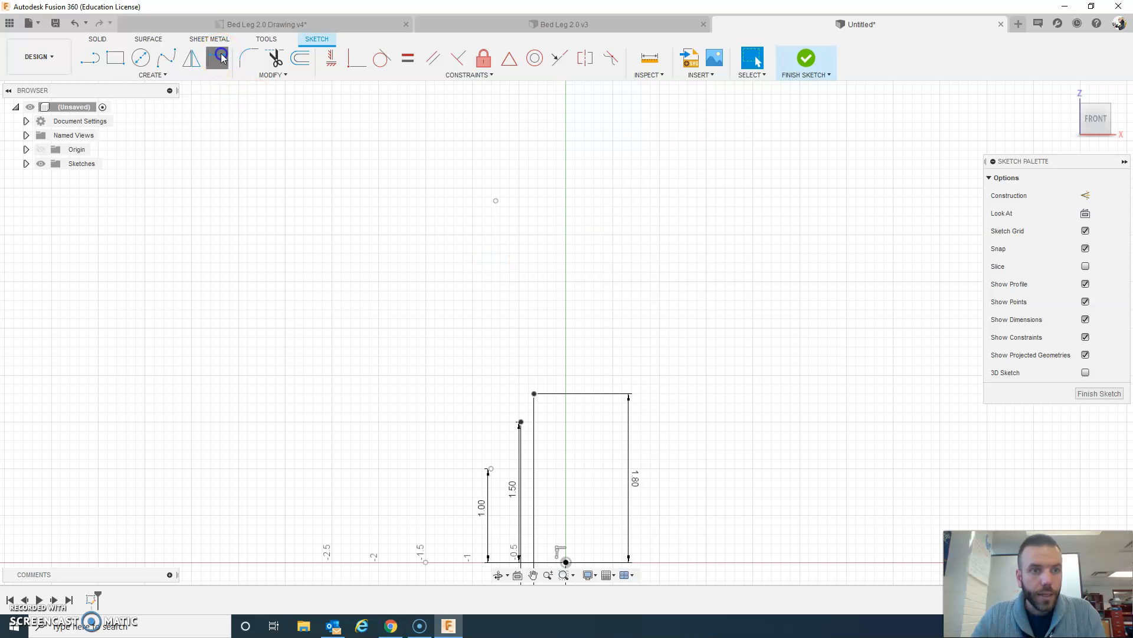
left_click(567, 563)
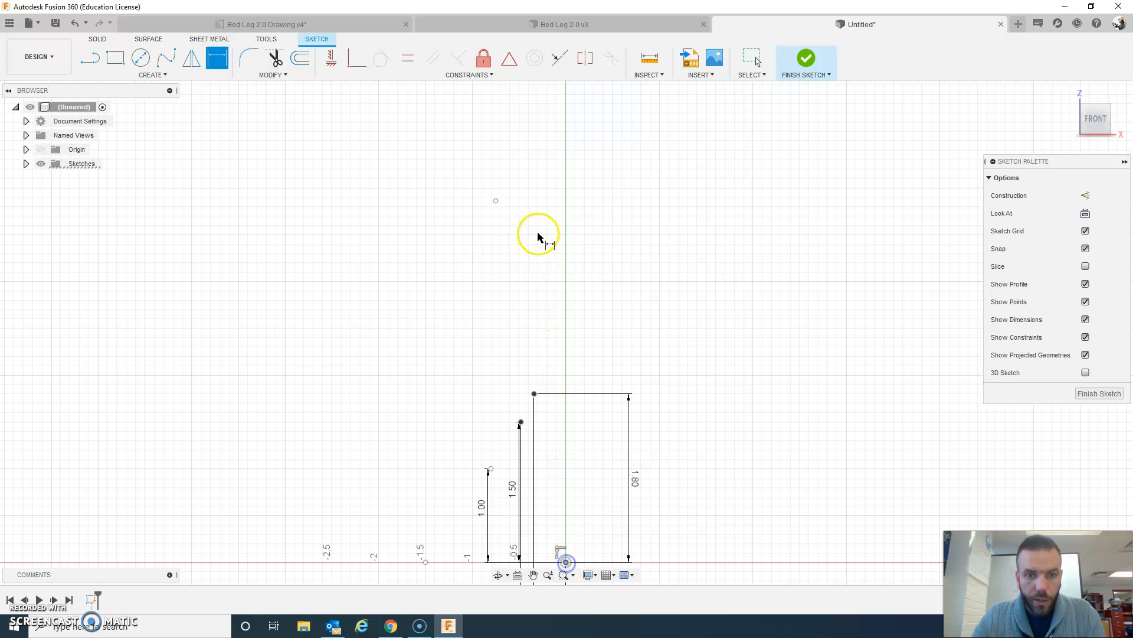
left_click(498, 203)
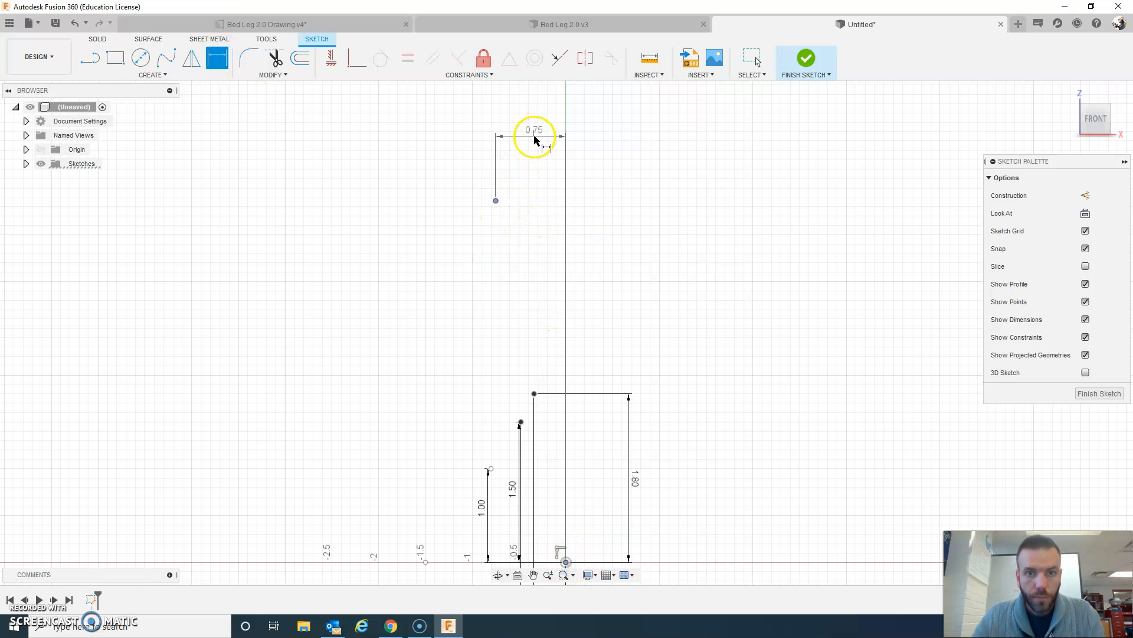
scroll(534, 139, "down", 3)
middle_click_drag(527, 162, 509, 248)
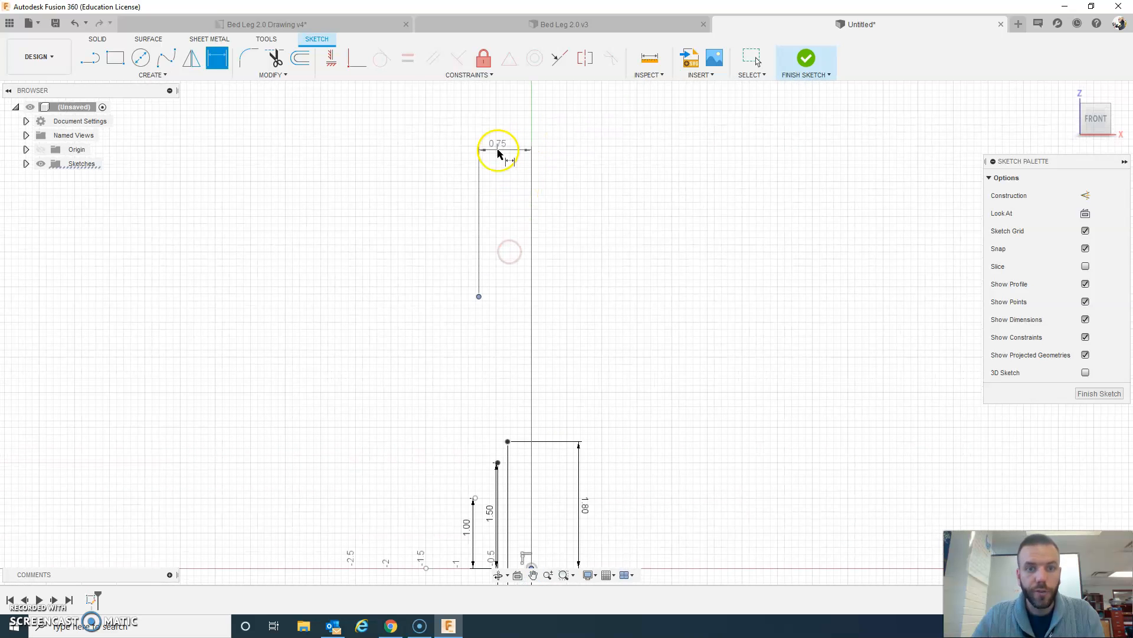
left_click(506, 148)
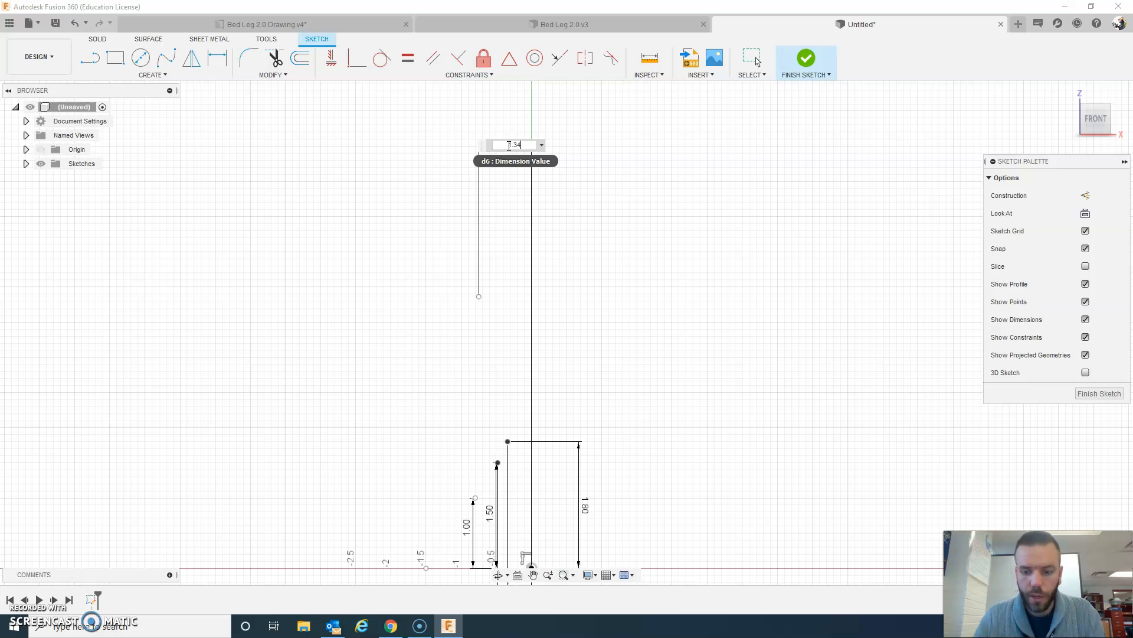
key("Return")
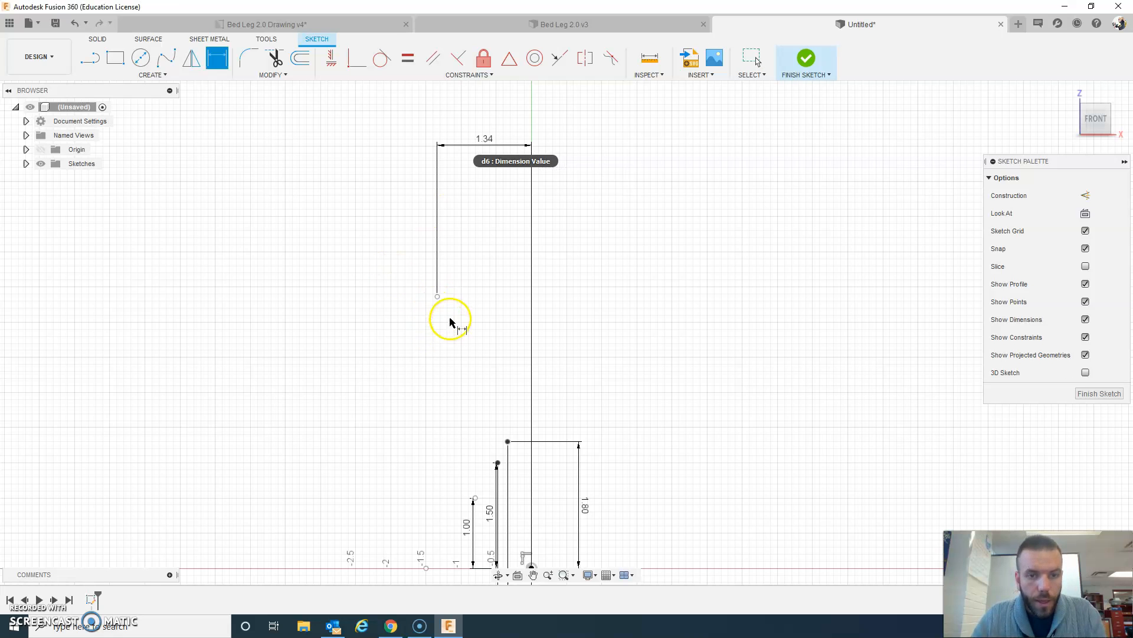
Check the height of the bulb's widest point in the drawing and dimension the point's vertical distance from the origin as 4.08
left_click(238, 25)
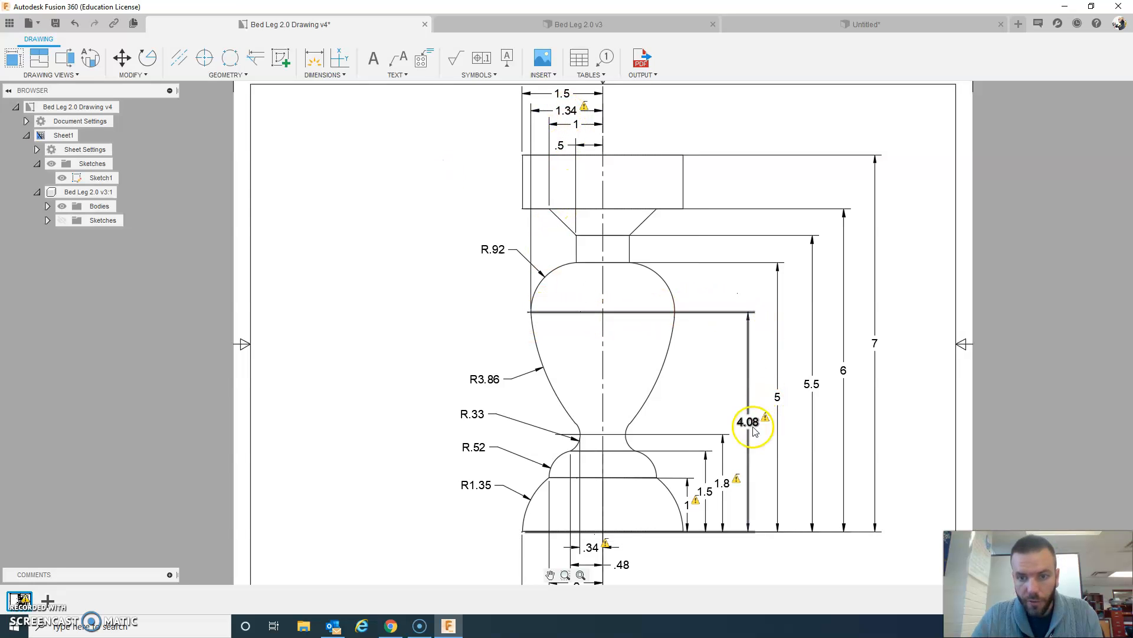
left_click(862, 25)
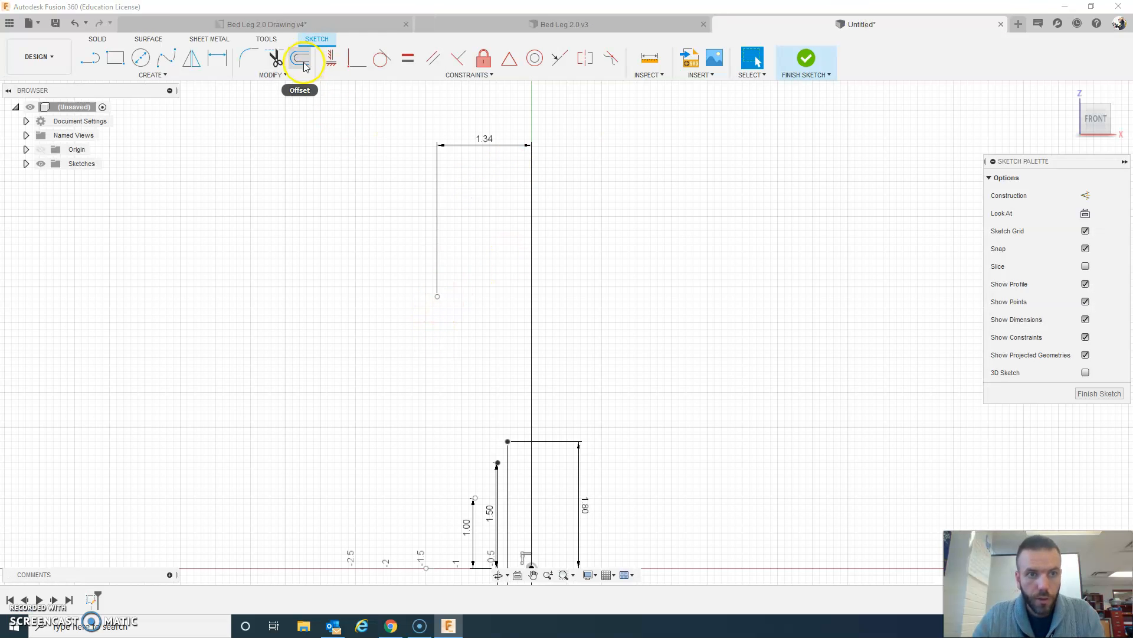
left_click(218, 59)
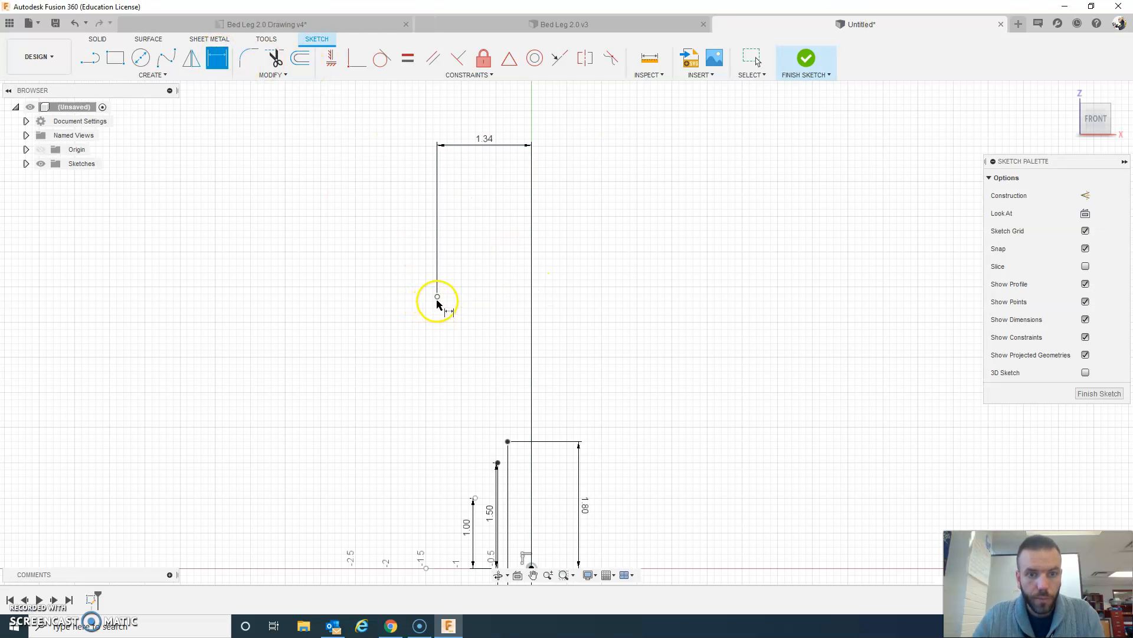
left_click(533, 570)
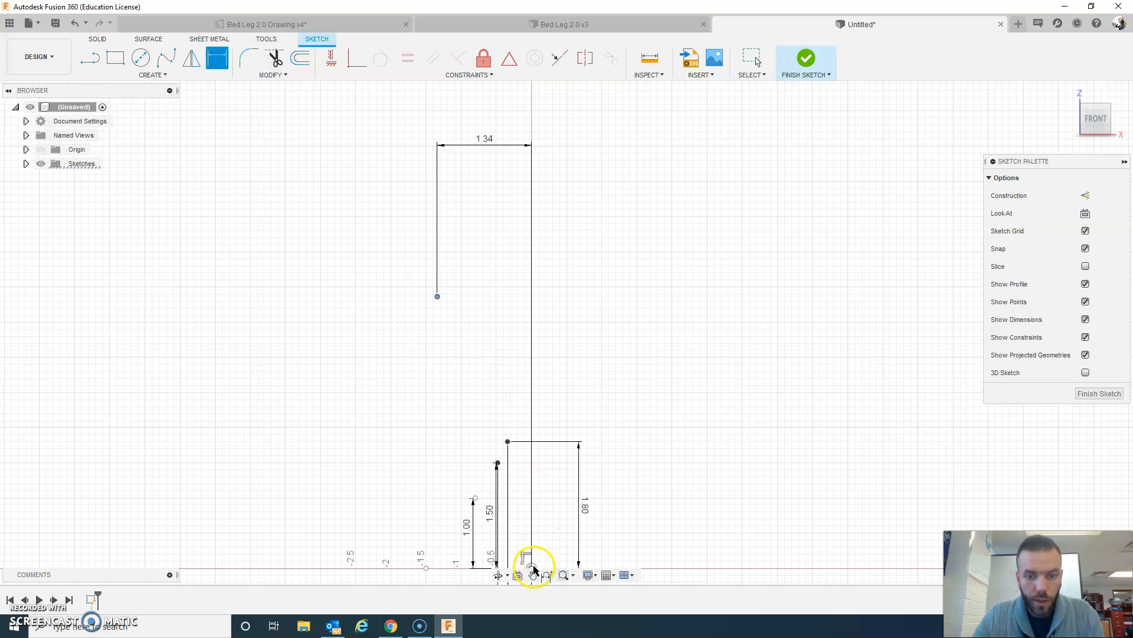
left_click(532, 568)
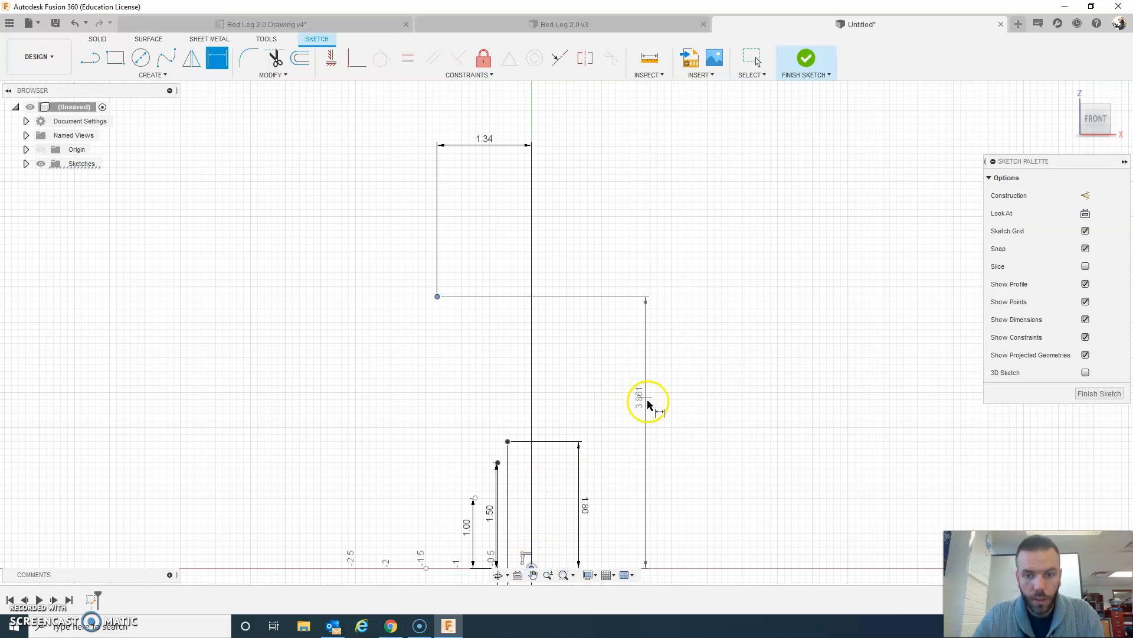
left_click(644, 448)
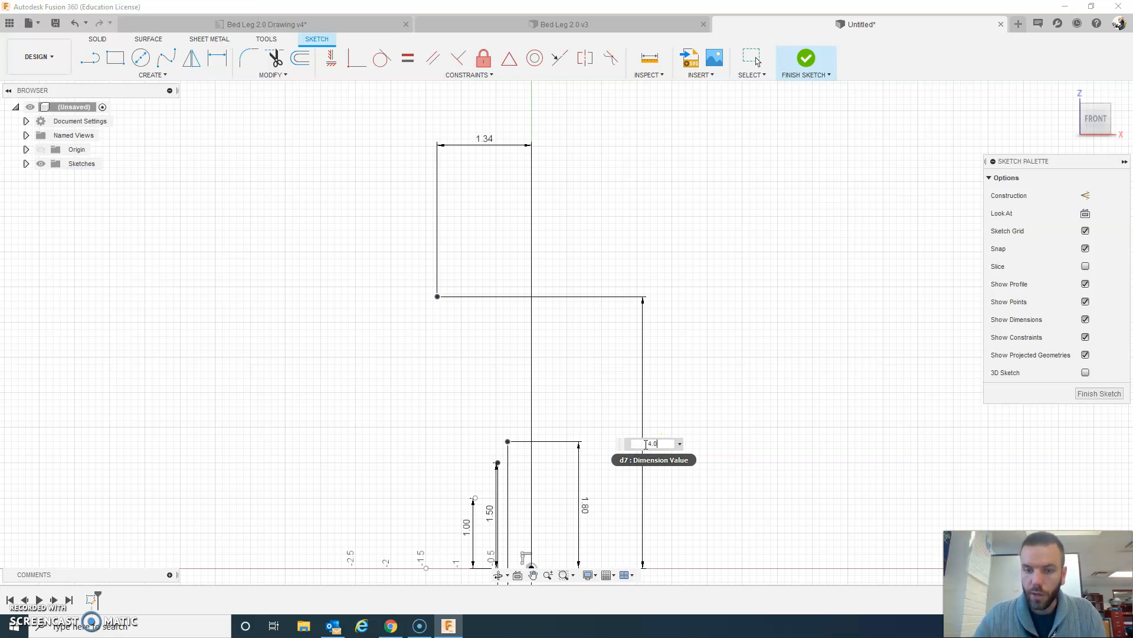
type("4.08")
key("Return")
scroll(624, 295, "down", 2)
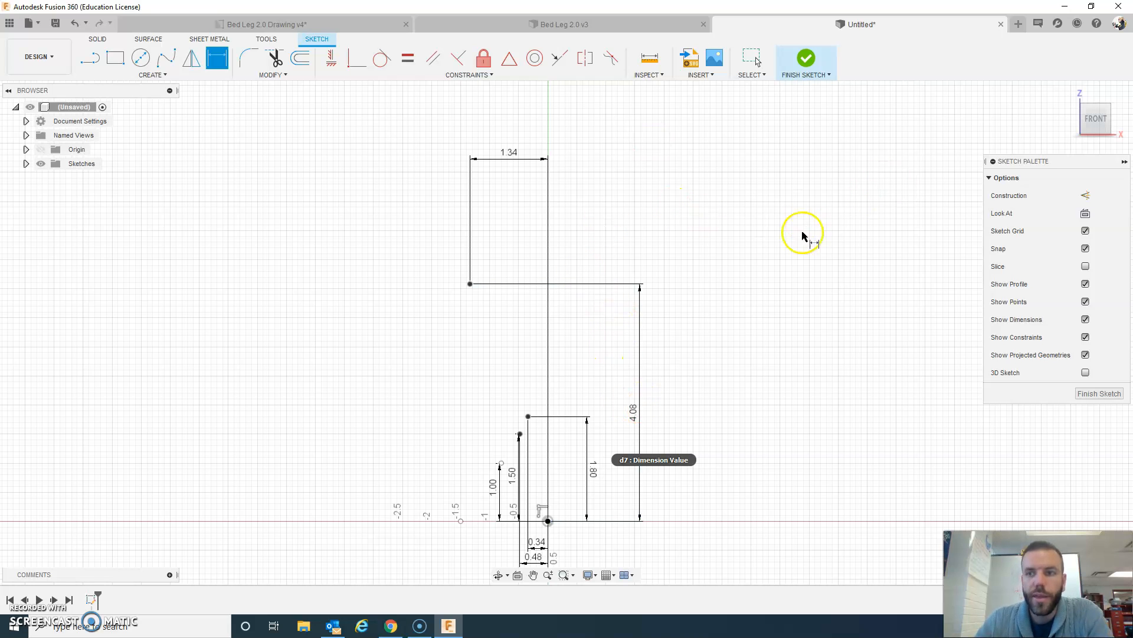
Hide the sketch dimensions and check the arc radii of the lower profile in the Bed Leg 2.0 drawing
right_click(648, 221)
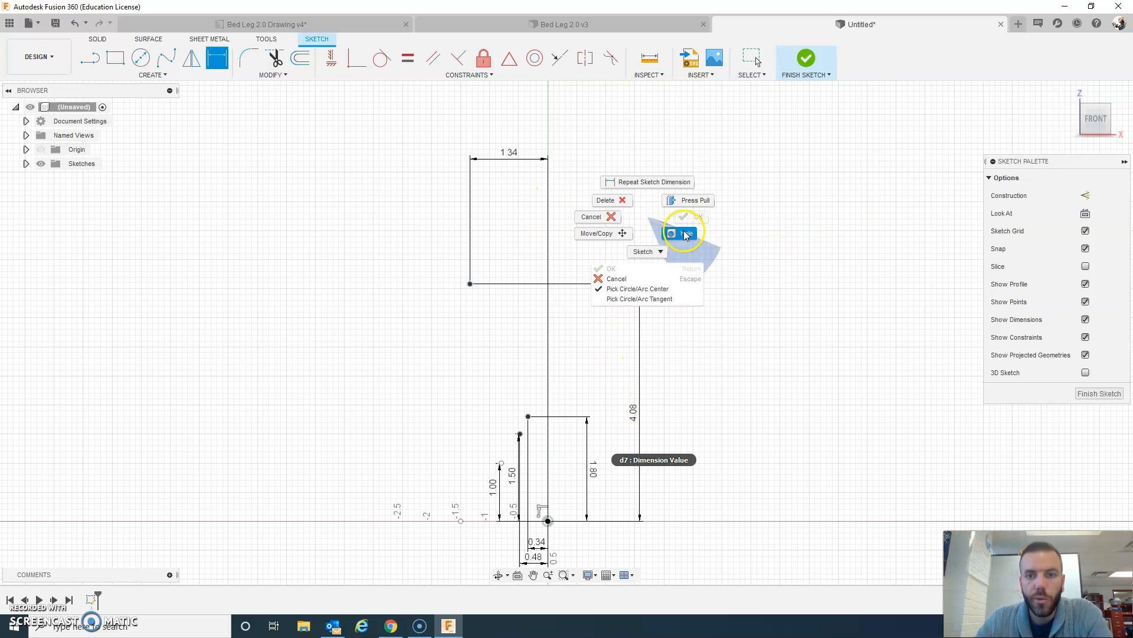
left_click(637, 222)
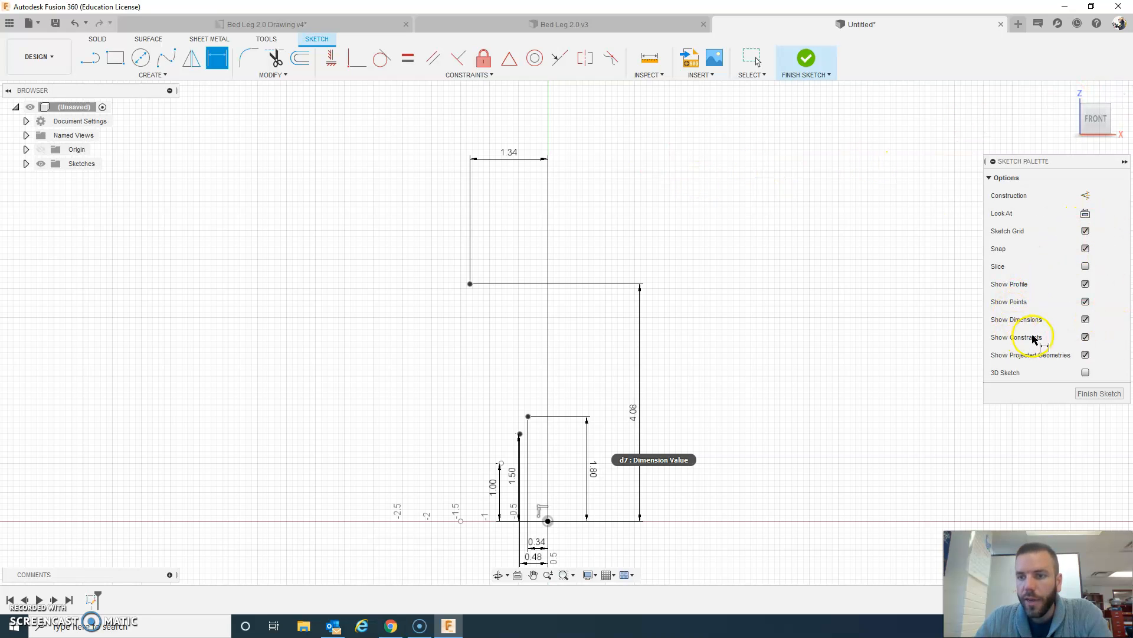
left_click(1085, 320)
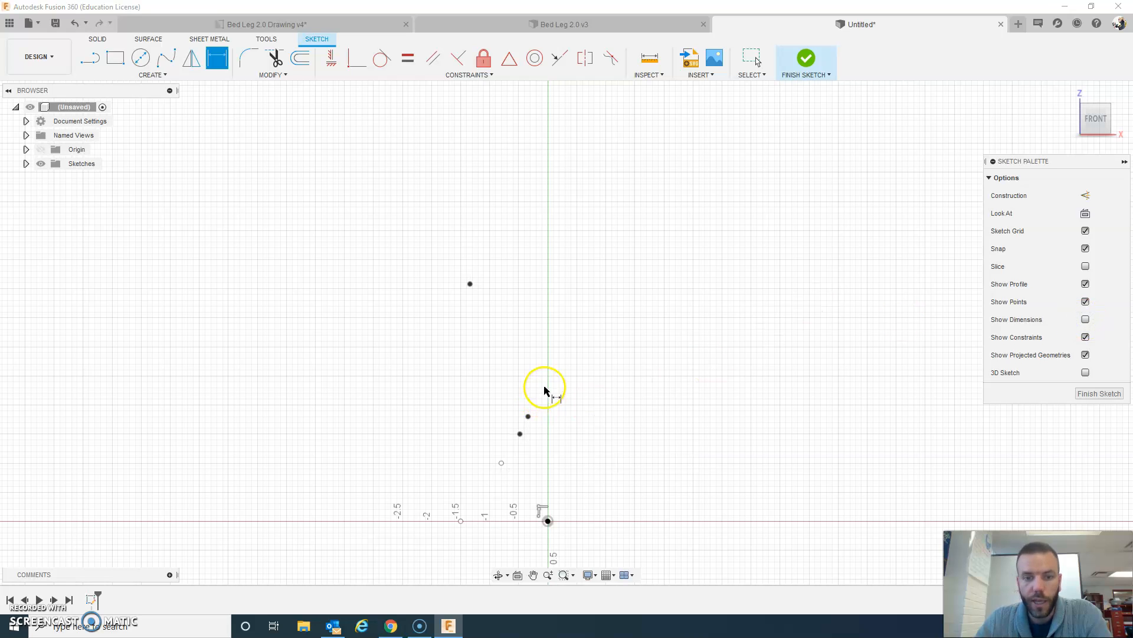
left_click(324, 25)
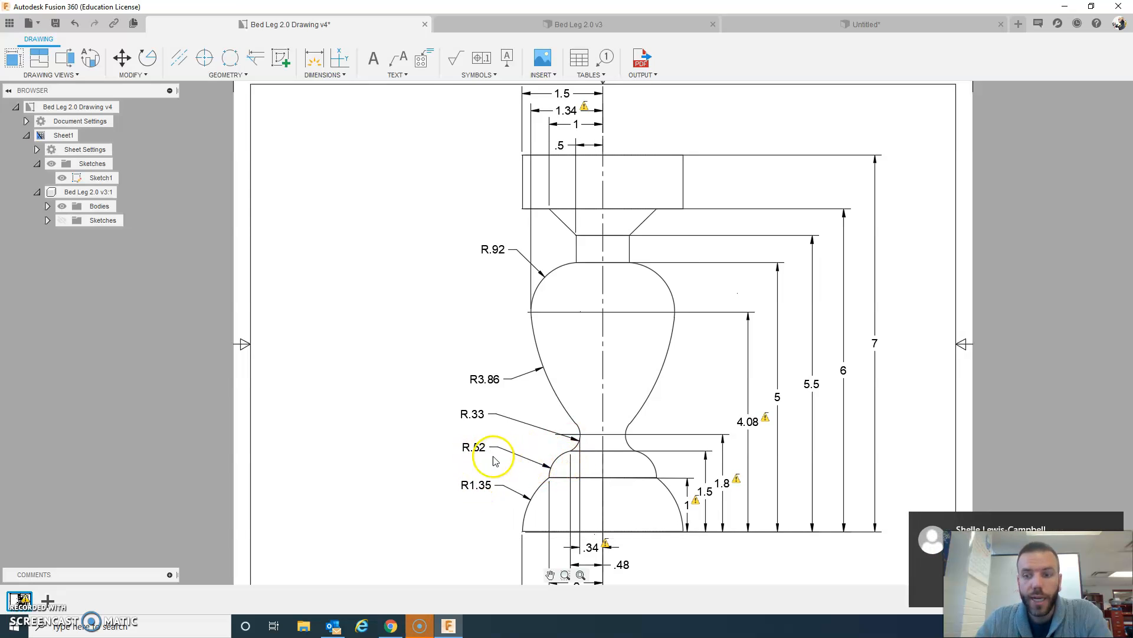
left_click(836, 22)
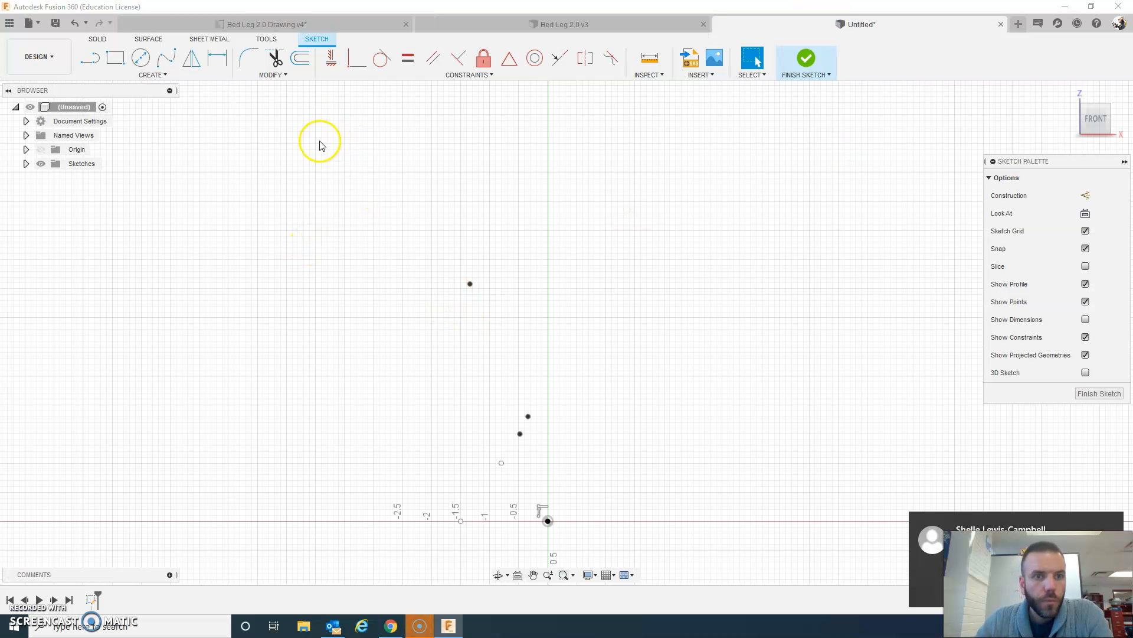
Sketch a trial straight line from the outer base point to the next profile point above it and delete it
left_click(96, 64)
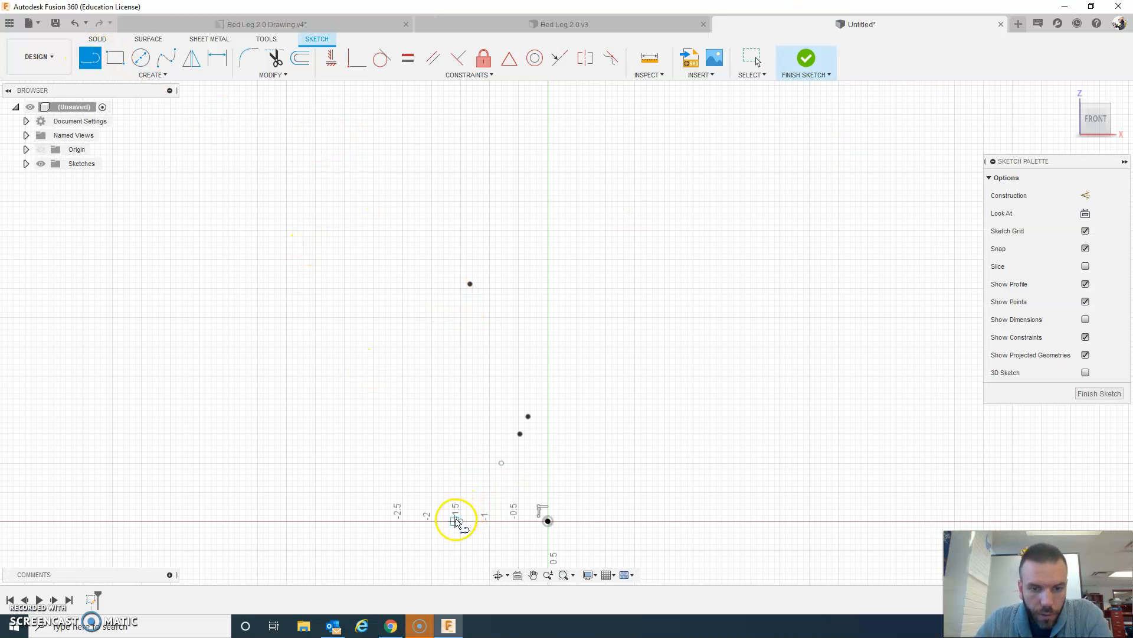
left_click(461, 521)
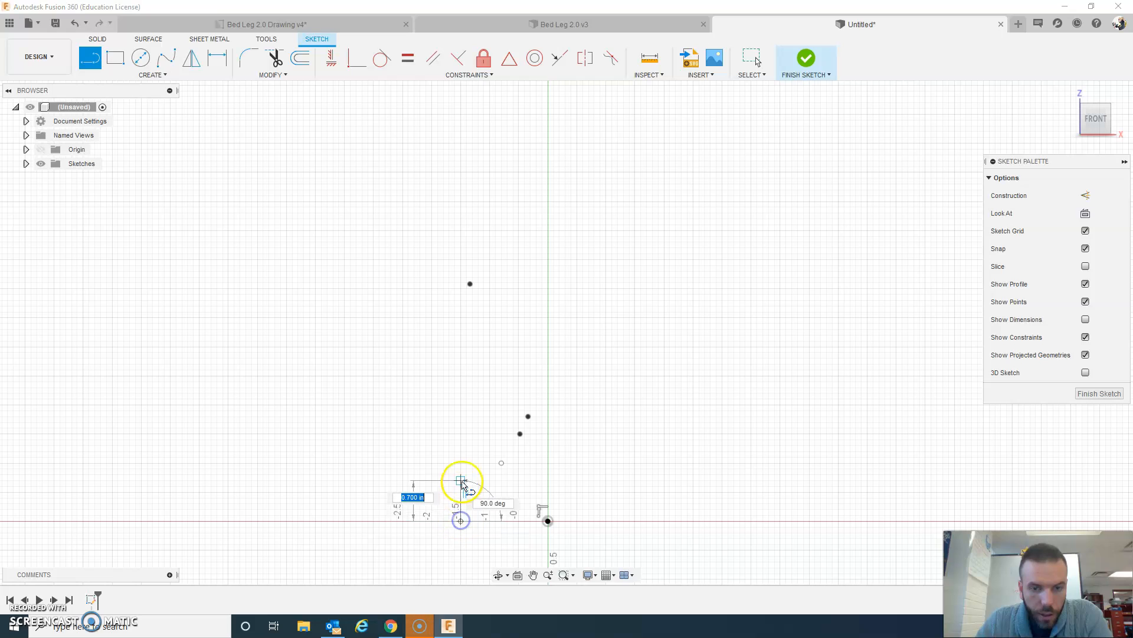
left_click(501, 465)
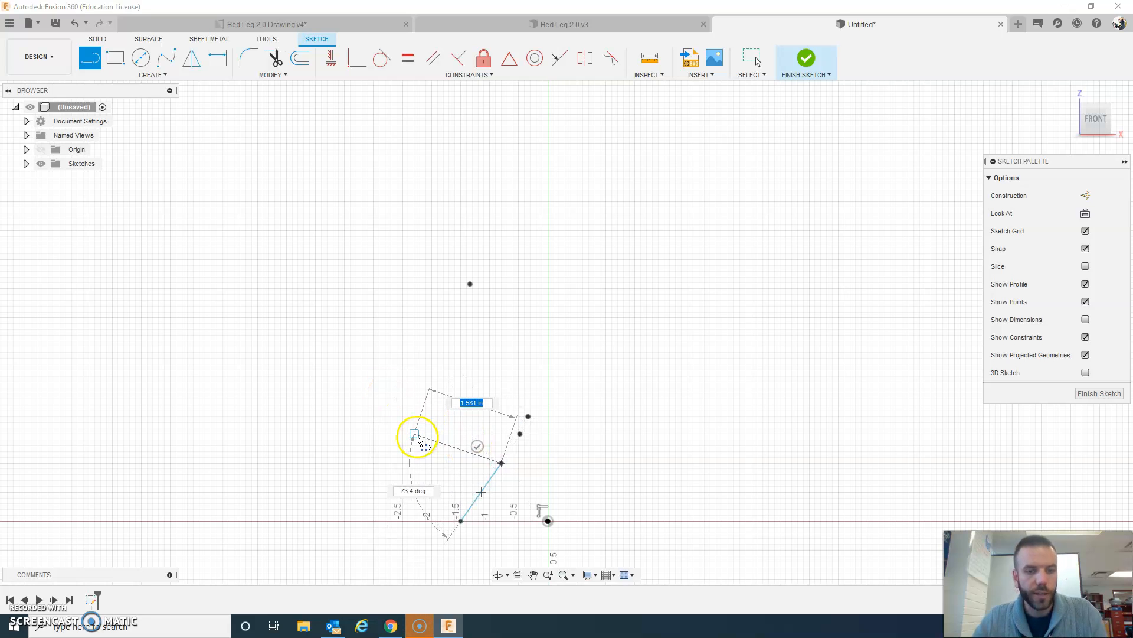
key("Escape")
left_click(488, 487)
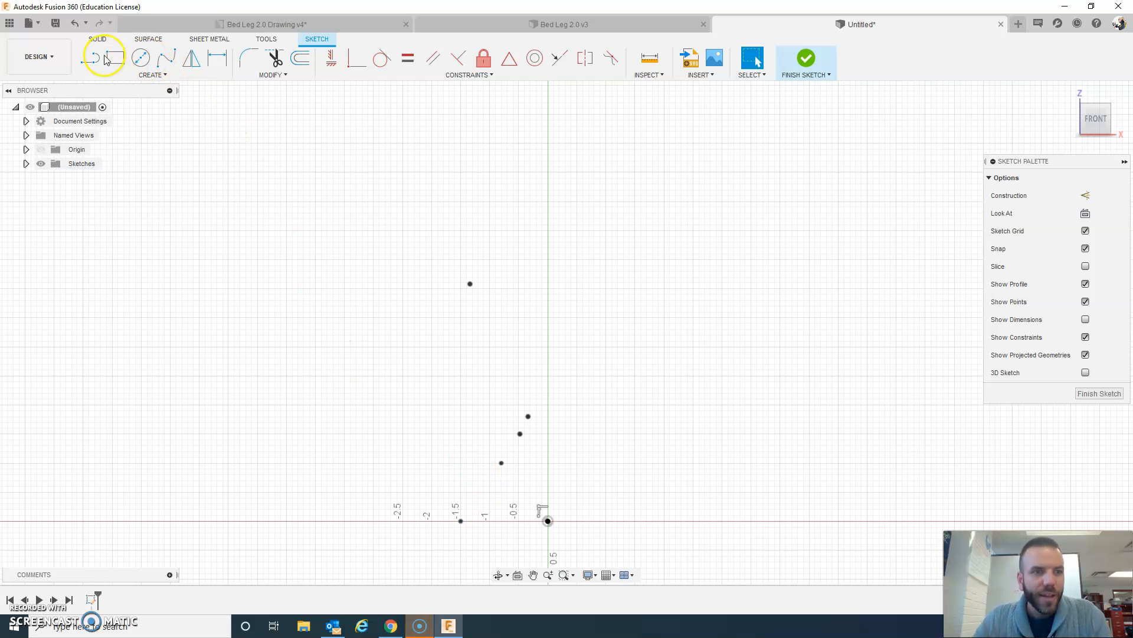
Draw a 3-point arc from the outer base point to the next profile point above it, bulging outward
left_click(148, 75)
mouse_move(127, 127)
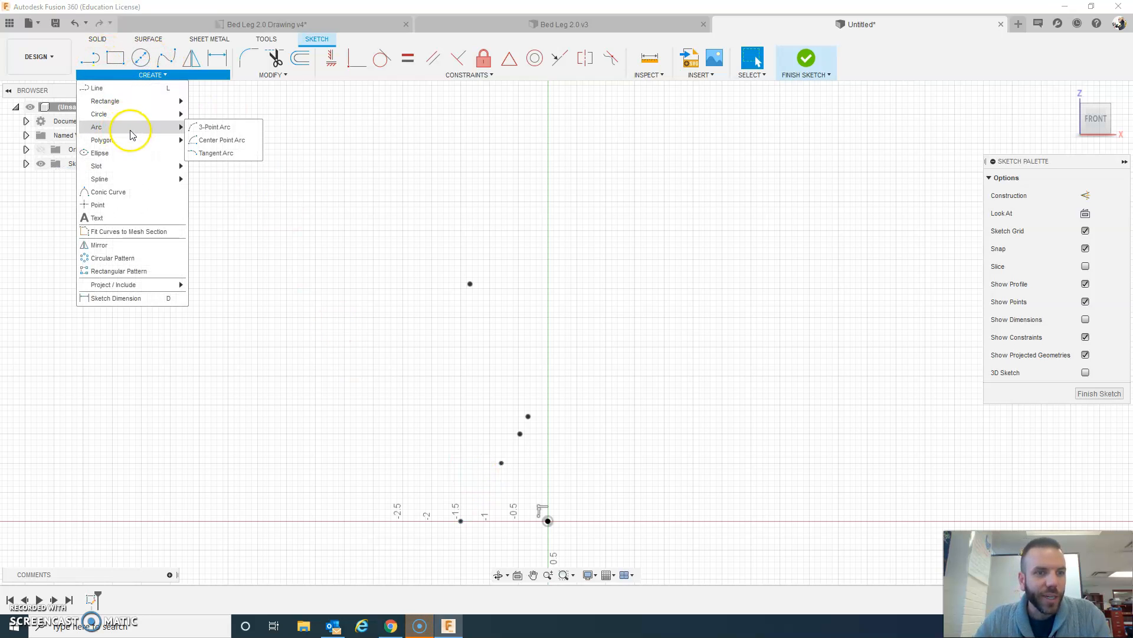
left_click(221, 128)
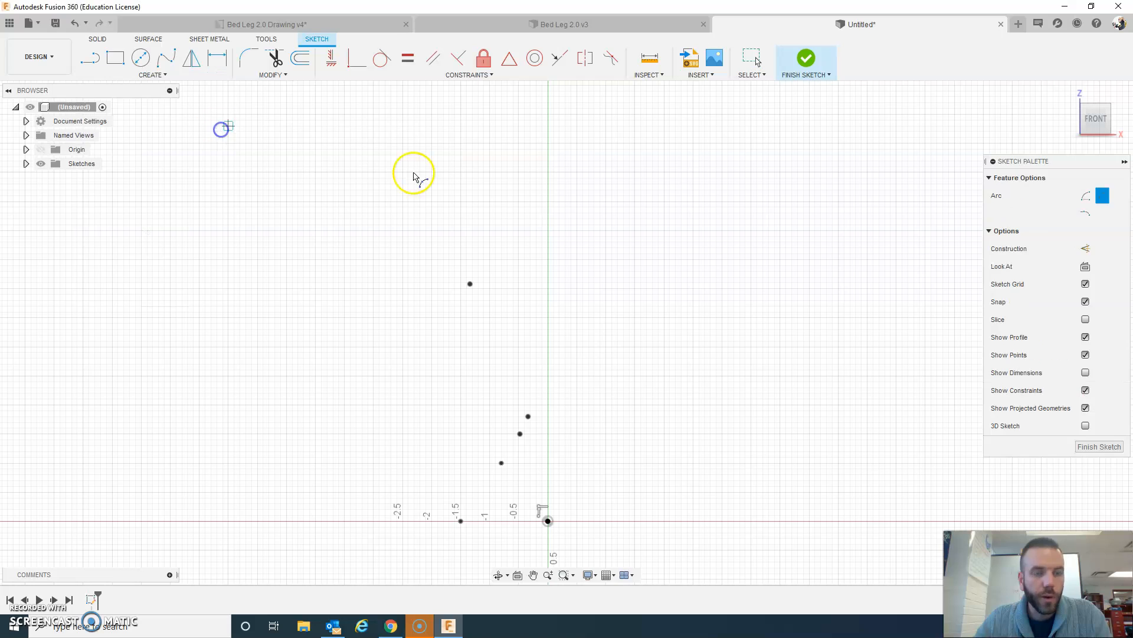
left_click(461, 521)
left_click(502, 464)
left_click(467, 475)
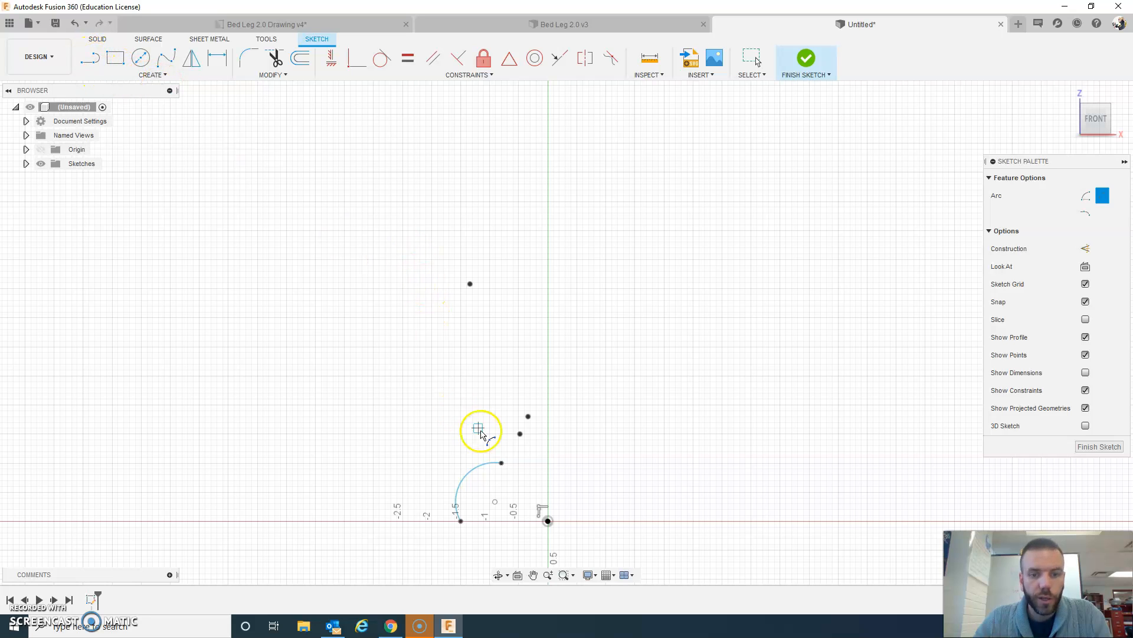
Draw 3-point arcs to the next two profile points above the base arc, the first bulging outward and the second curving toward the centreline
left_click(502, 463)
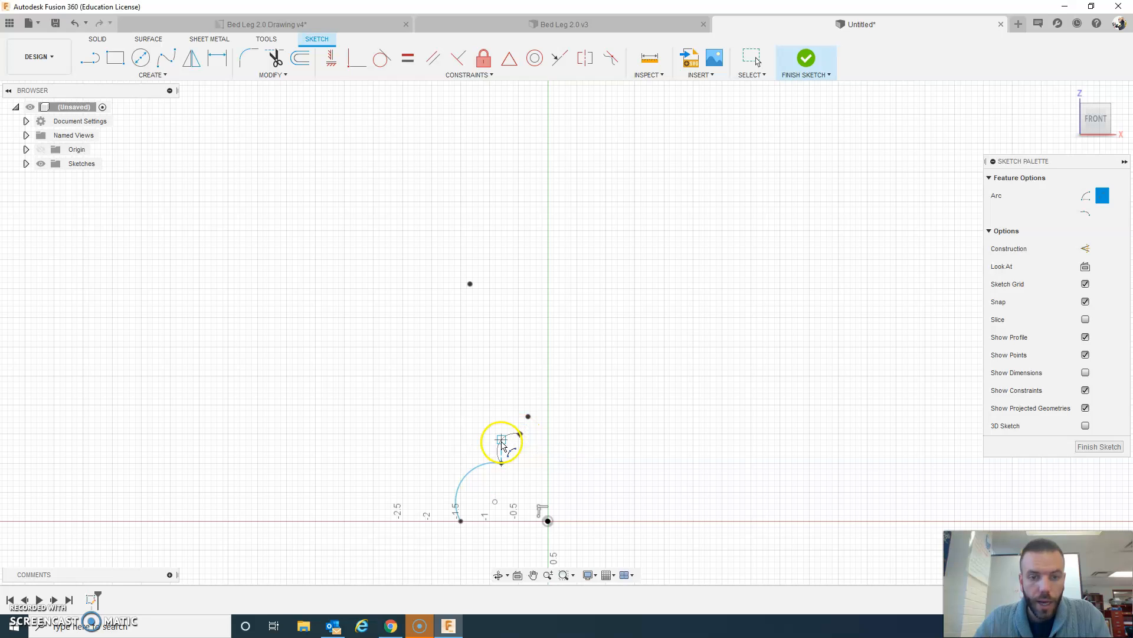
left_click(499, 446)
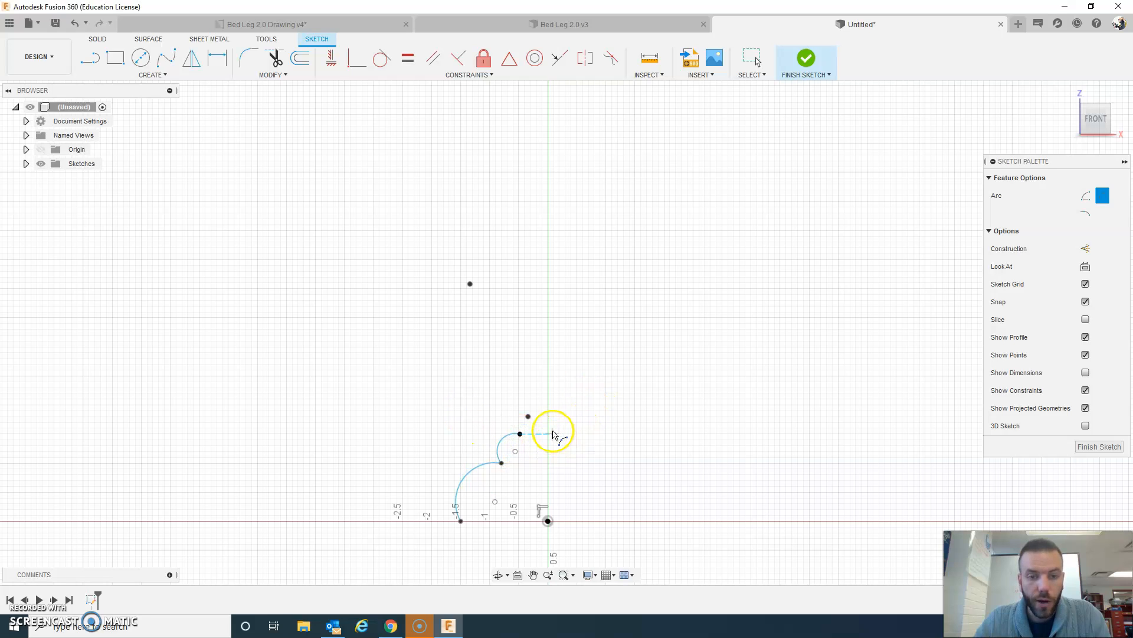
left_click(282, 22)
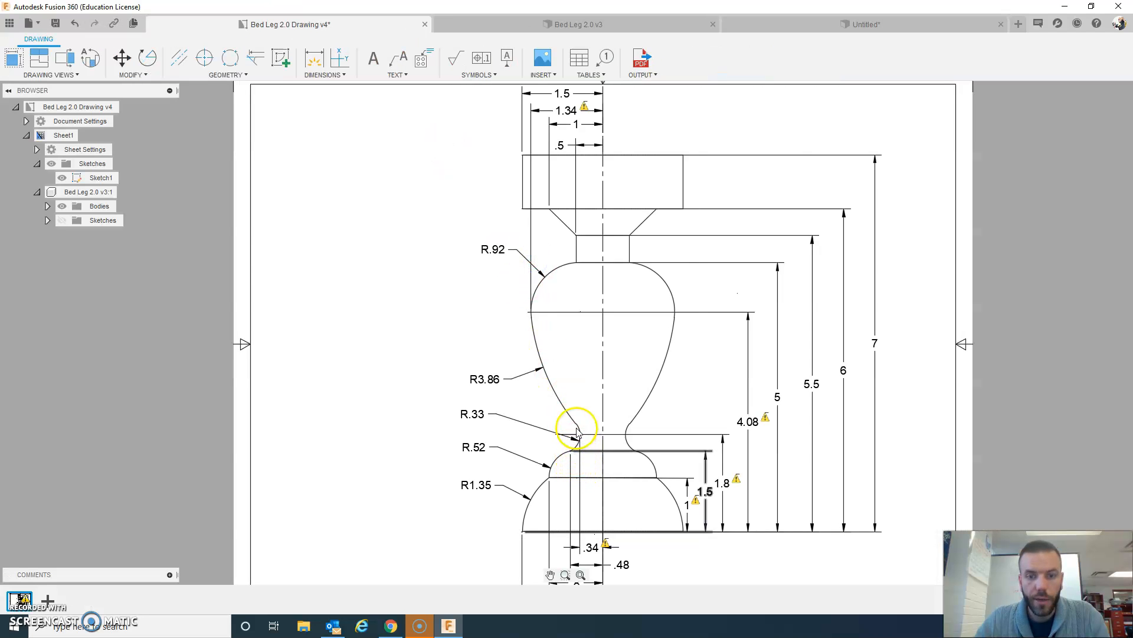
left_click(805, 24)
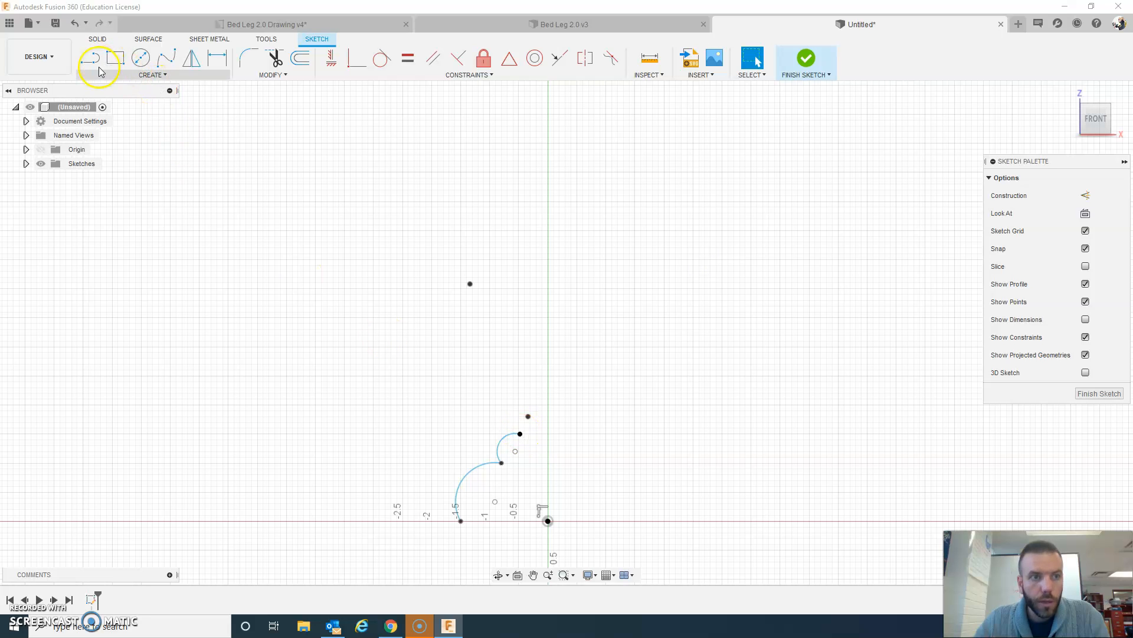
left_click(152, 75)
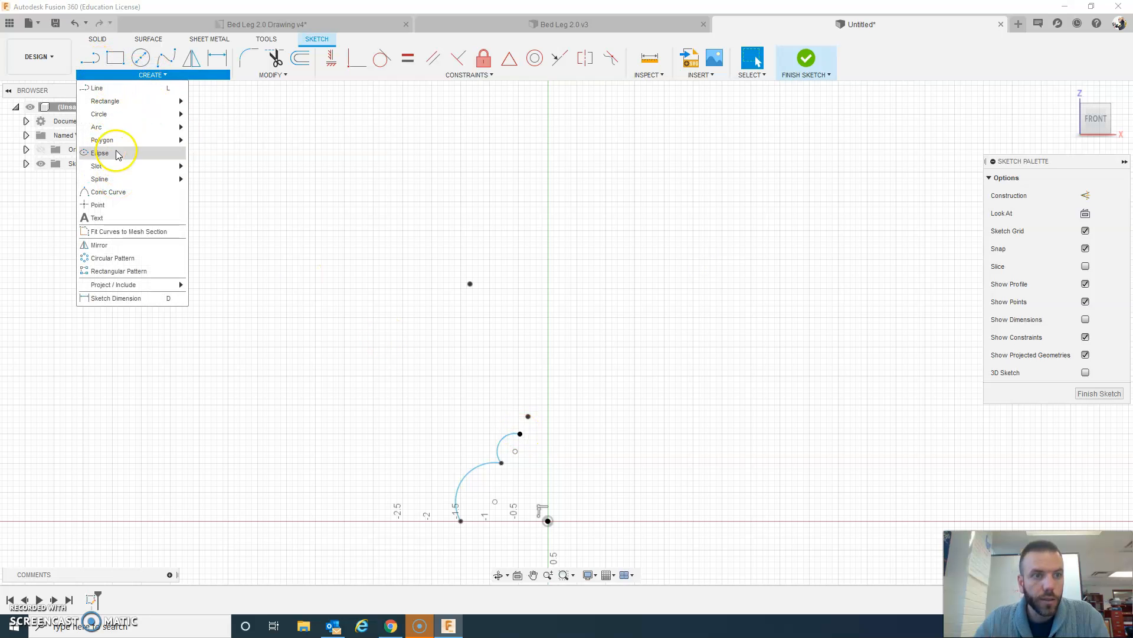
mouse_move(109, 127)
left_click(226, 129)
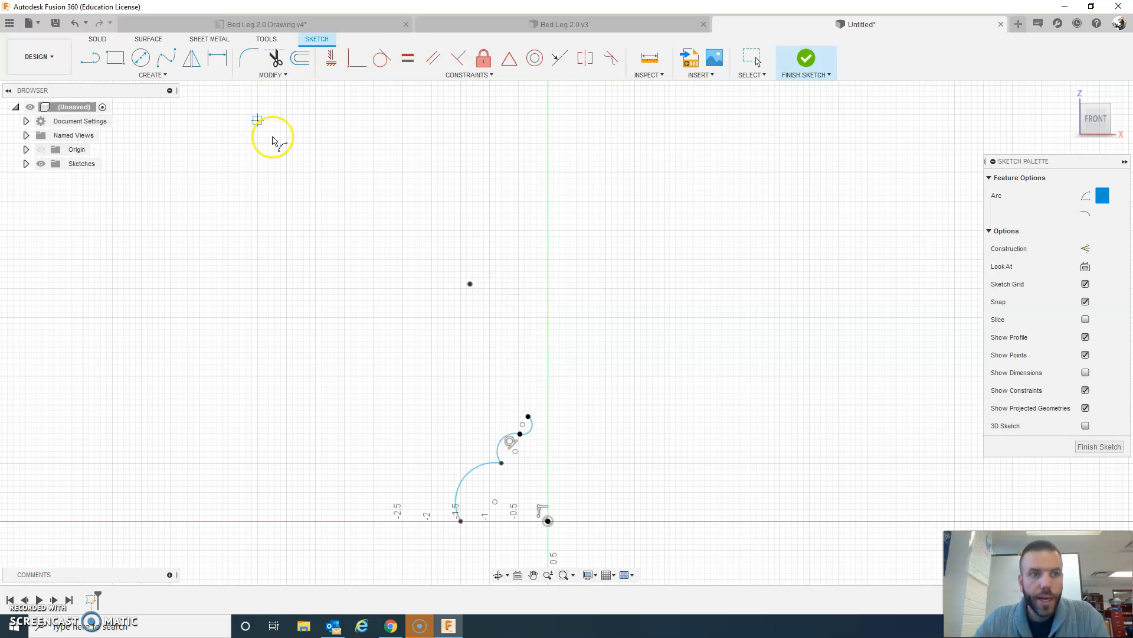
Check the bulb's curve in the Bed Leg 2.0 drawing and draw a 3-point arc from the neck point to the bulb's widest point, bulging outward
left_click(236, 24)
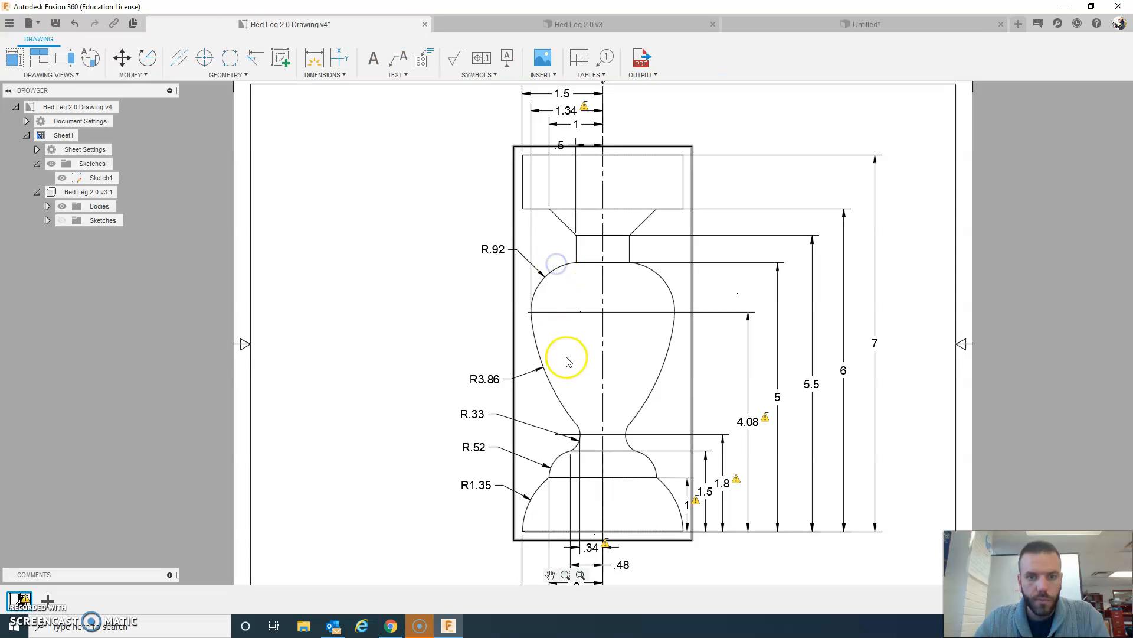
left_click(841, 33)
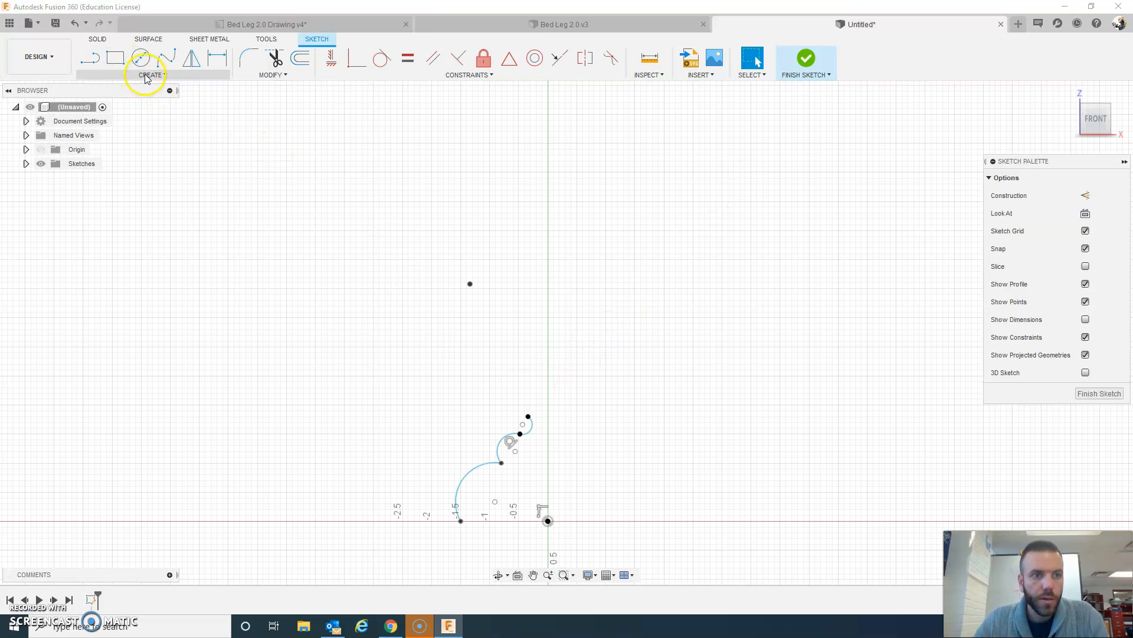
left_click(146, 77)
mouse_move(152, 122)
left_click(218, 124)
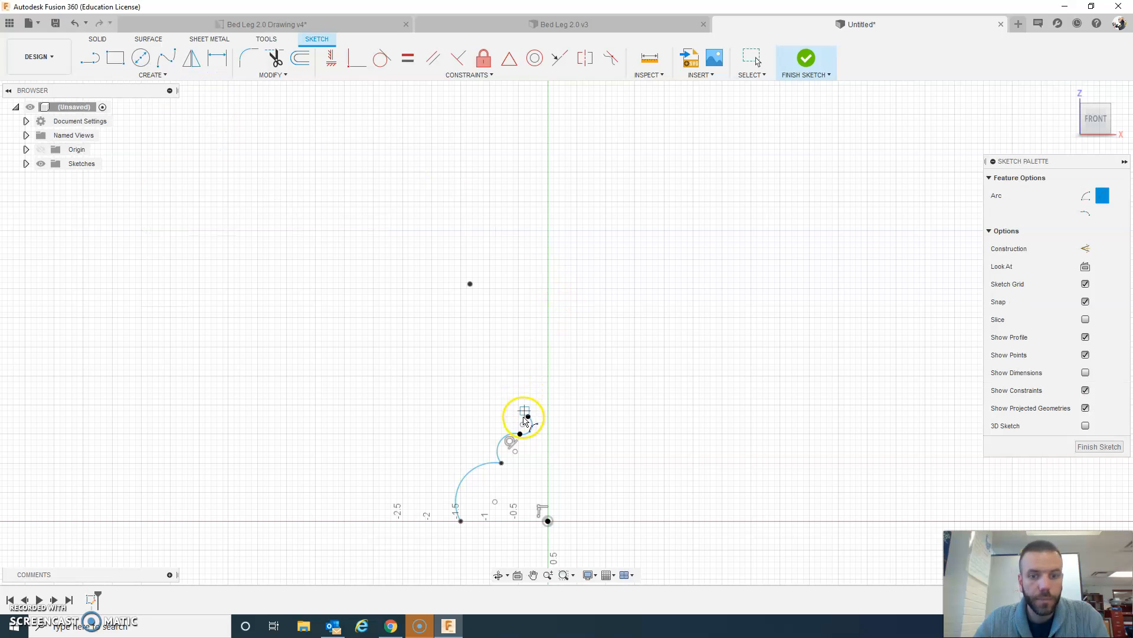
left_click_drag(527, 417, 469, 284)
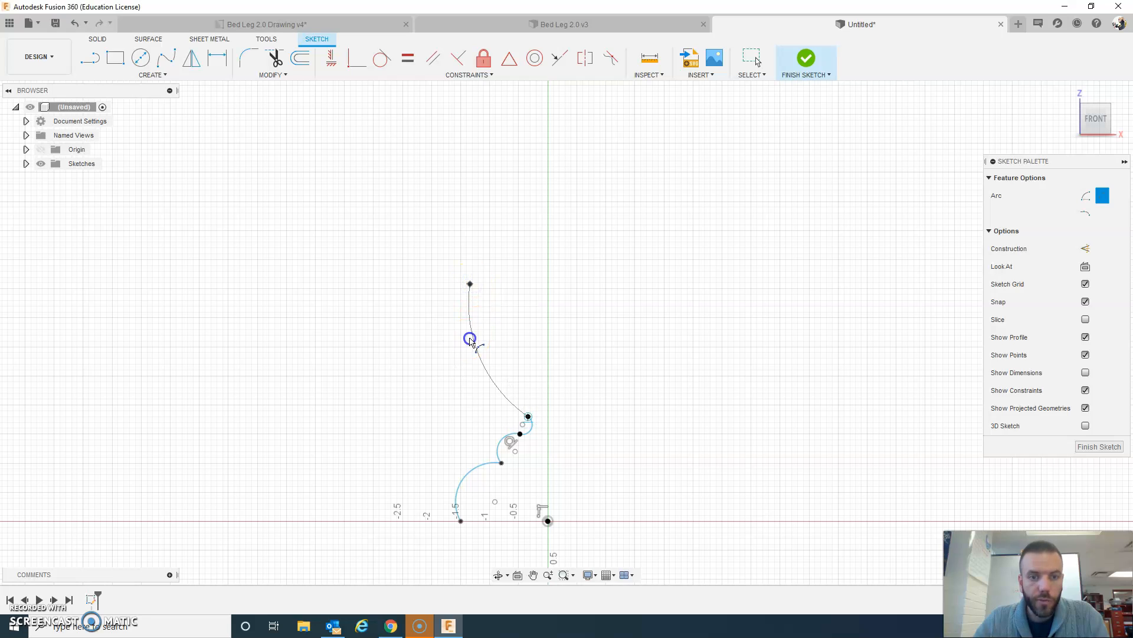
right_click(618, 348)
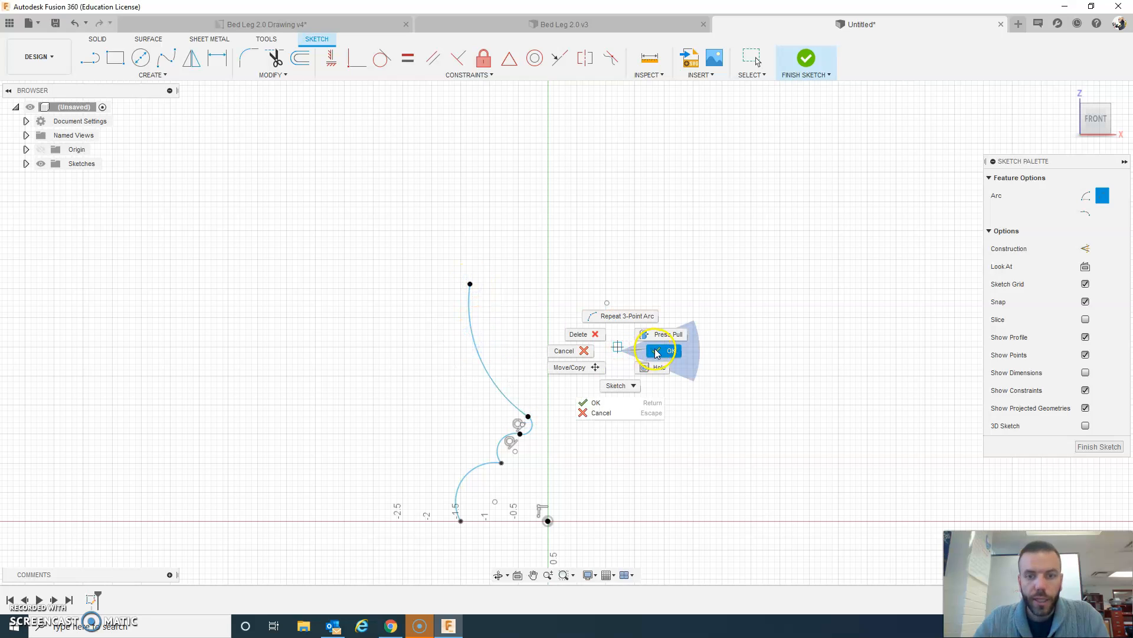
left_click(655, 348)
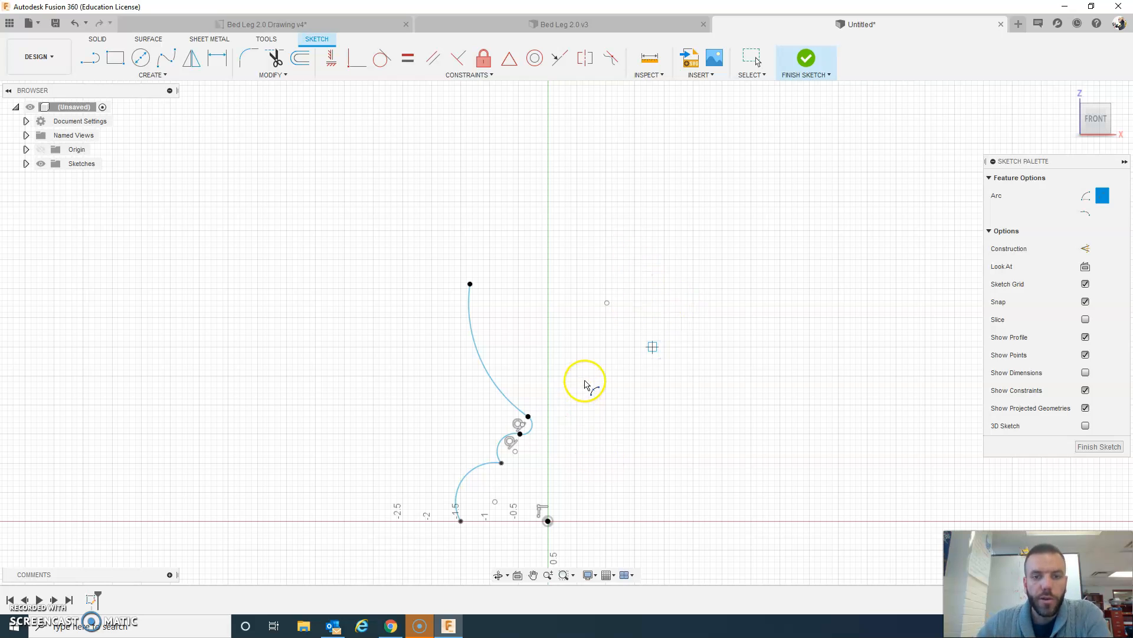
key("Escape")
scroll(622, 187, "down", 2)
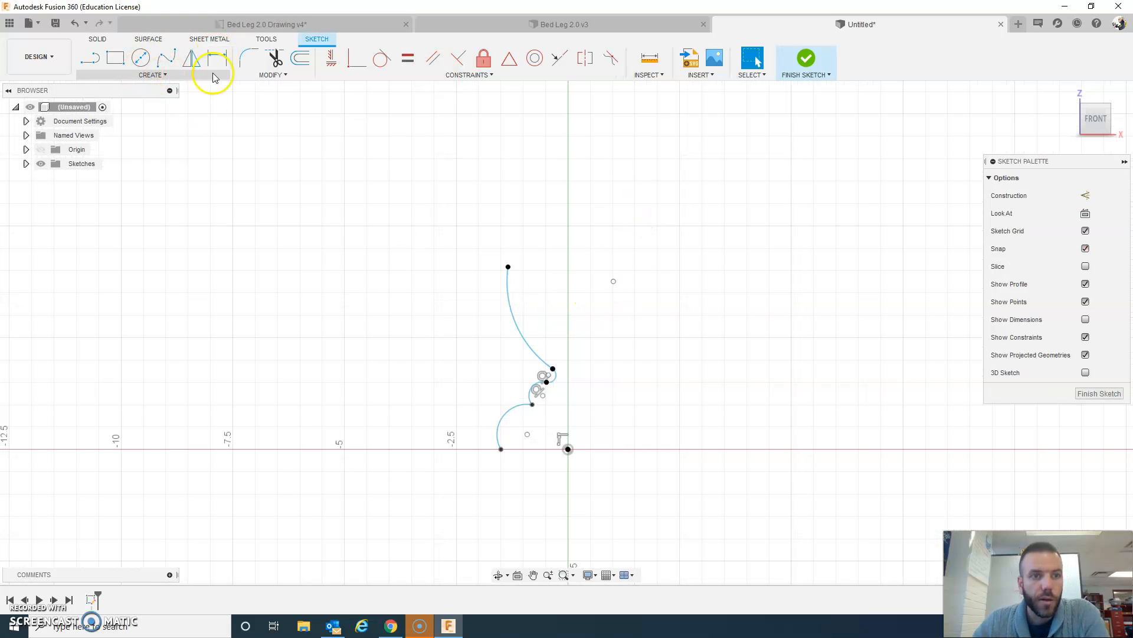
Check the drawing's arc radii and dimension the radius of the lowest profile arc as 1 in
left_click(263, 24)
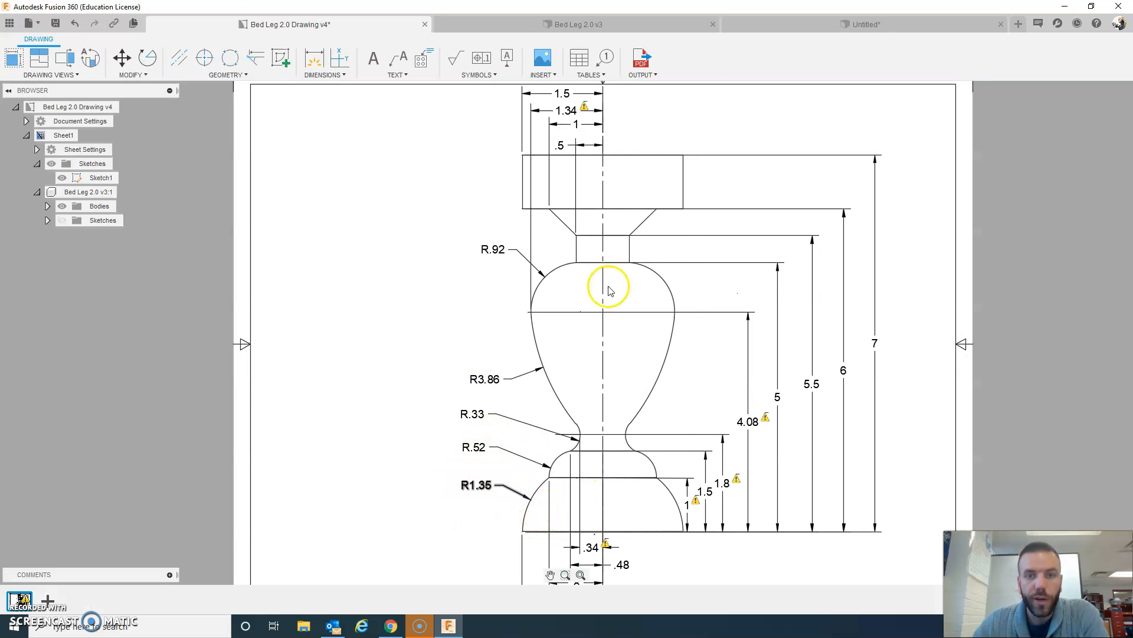
left_click(857, 27)
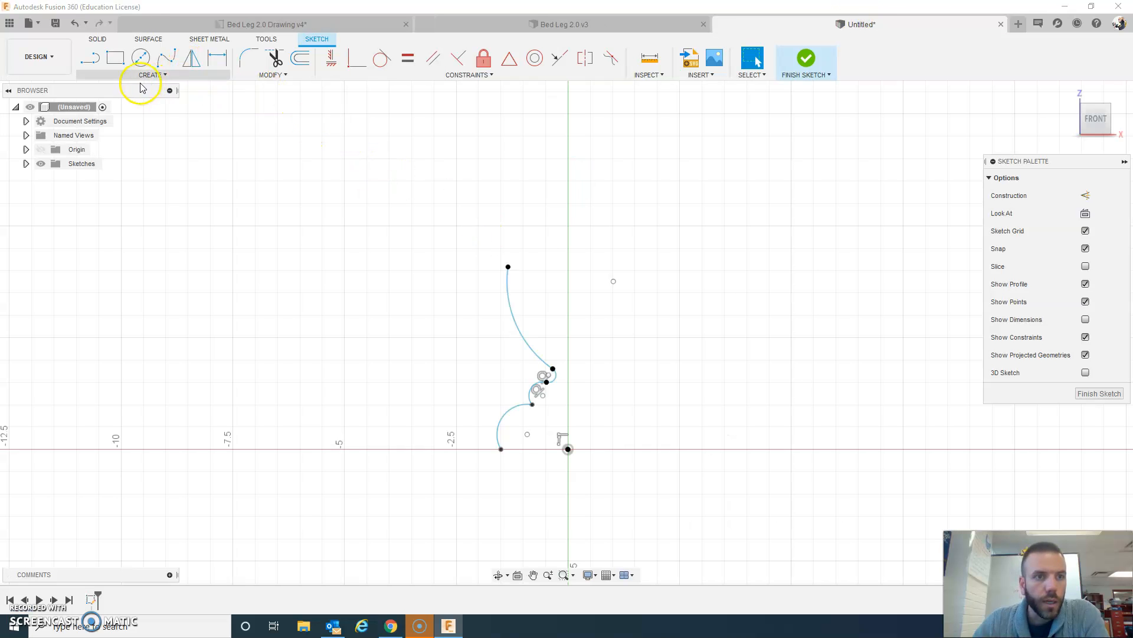
left_click(149, 75)
mouse_move(144, 131)
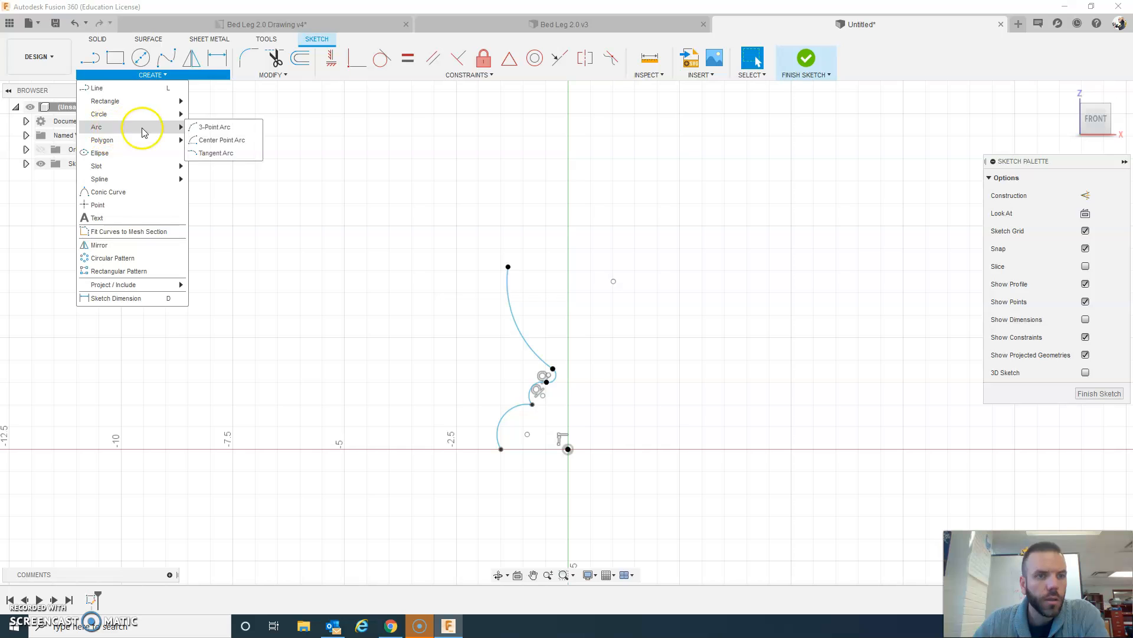
mouse_move(366, 58)
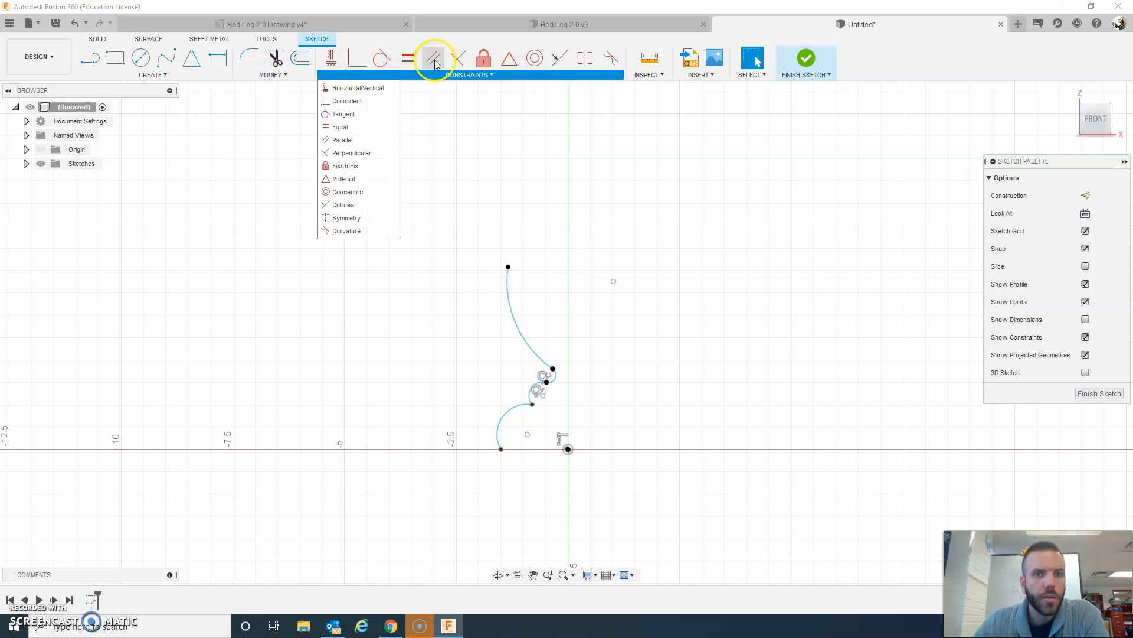
left_click(148, 73)
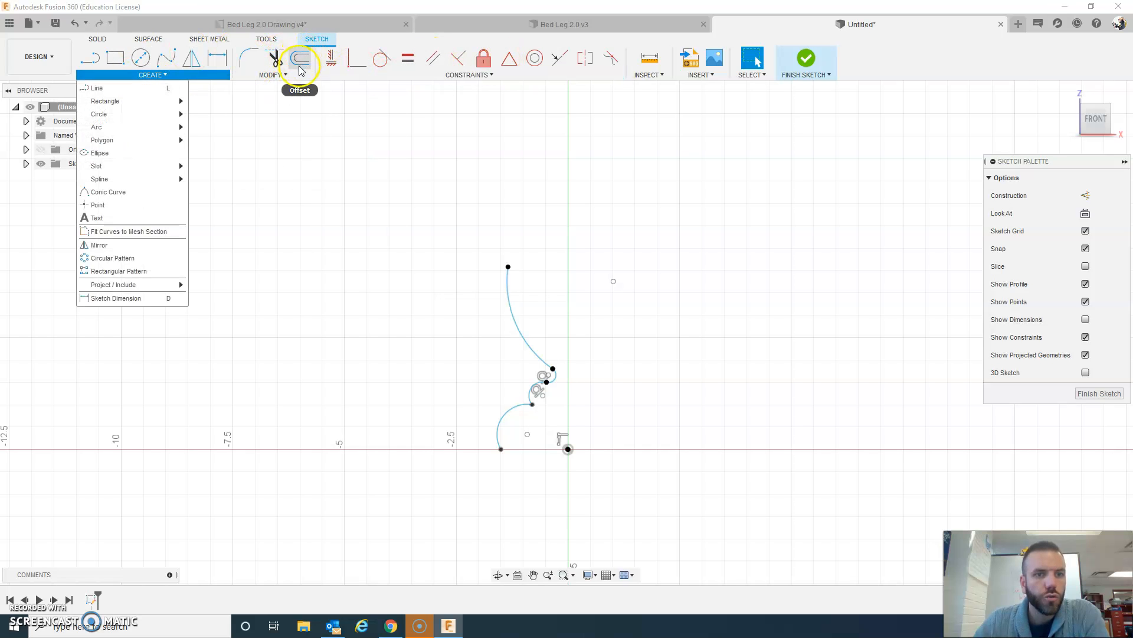
left_click(217, 57)
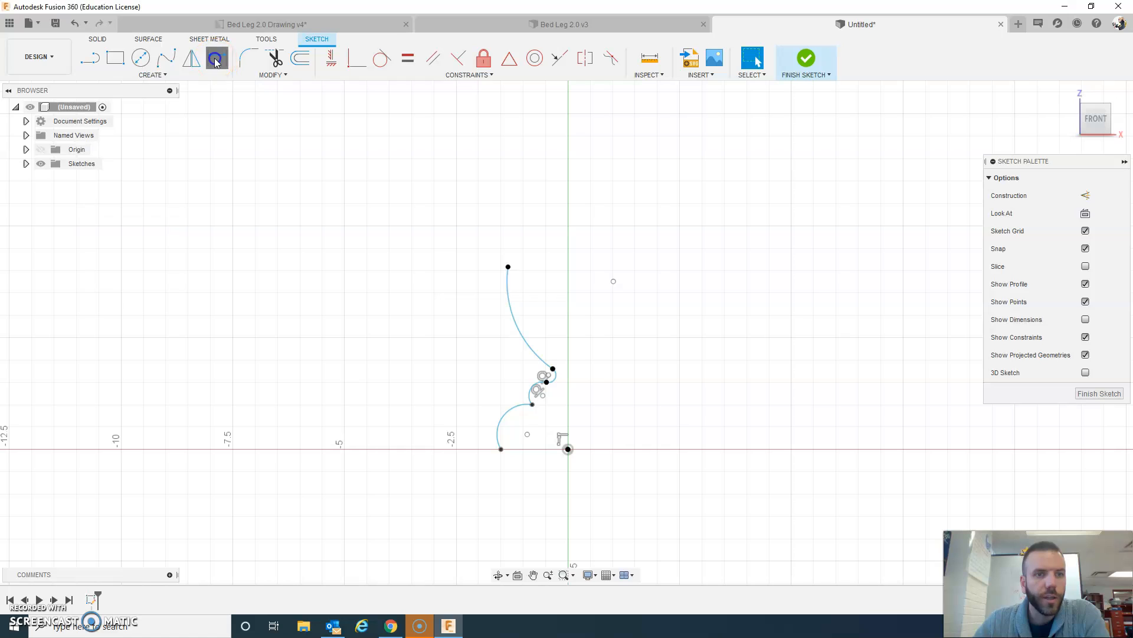
left_click(508, 418)
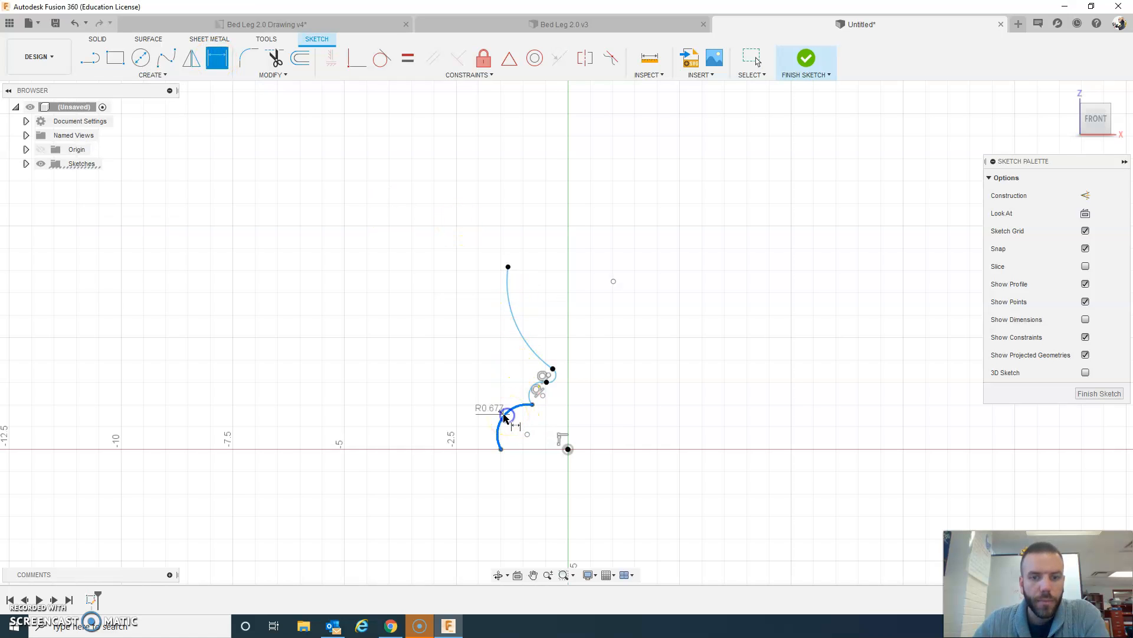
left_click(466, 389)
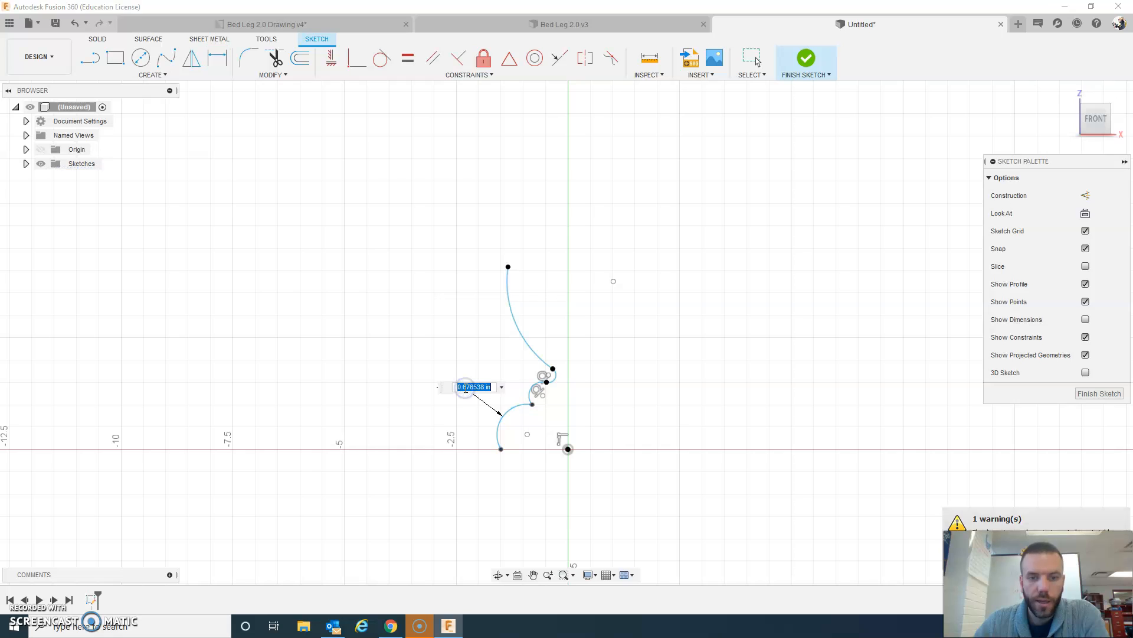
type("1")
key("Return")
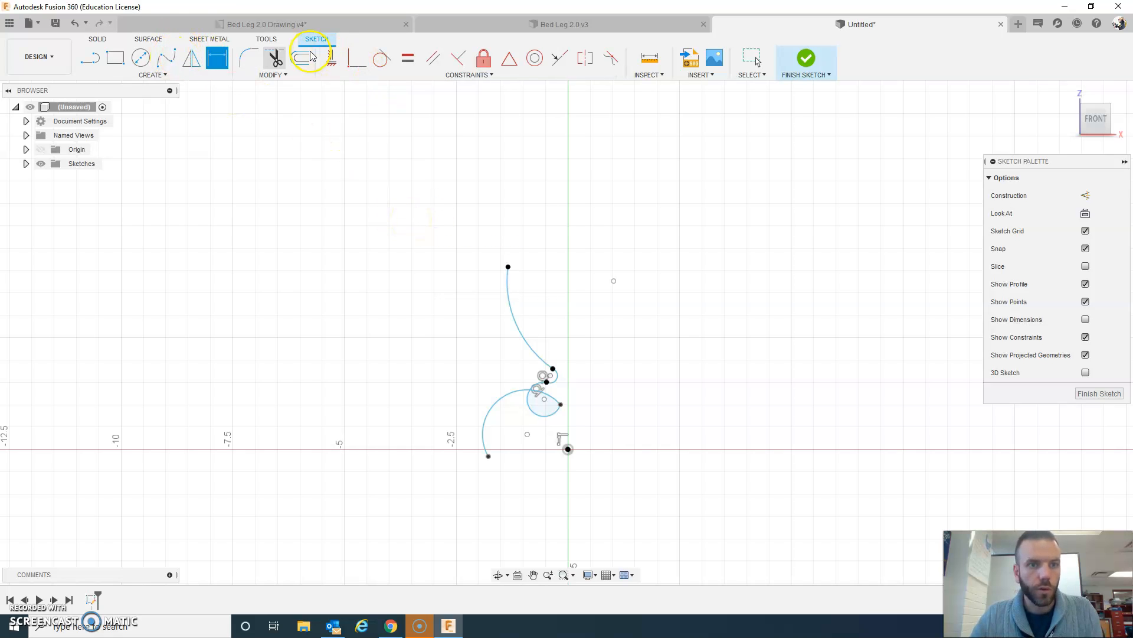
Show the sketch dimensions, check the base arc in the Bed Leg 2.0 drawing and set the lowest arc's radius to 1.35
left_click(1086, 320)
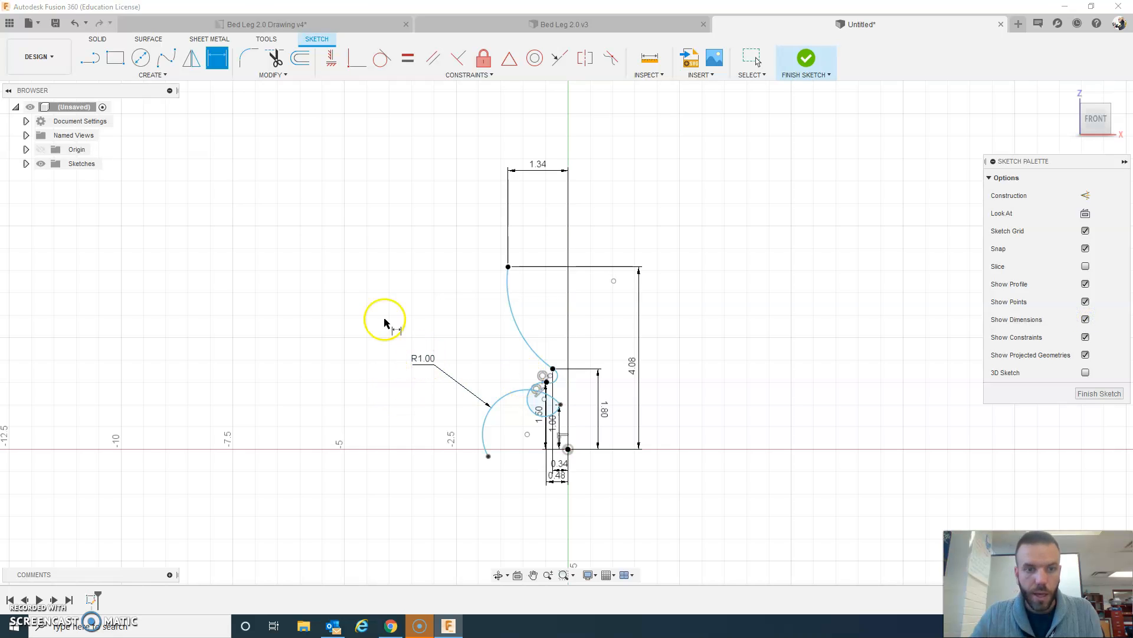
left_click(261, 26)
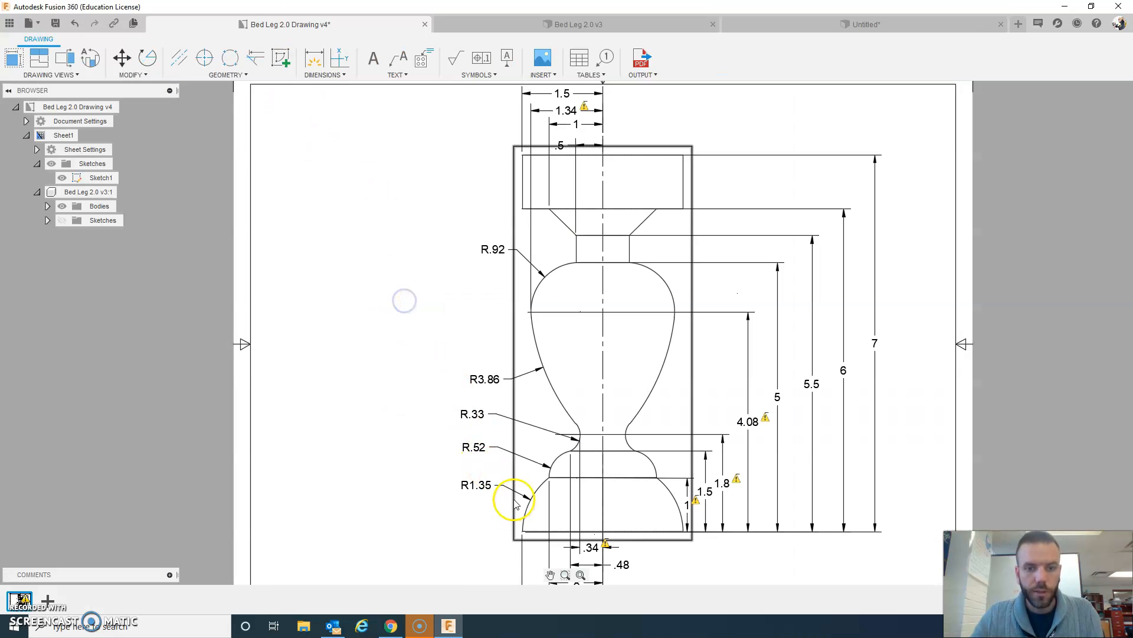
left_click(870, 22)
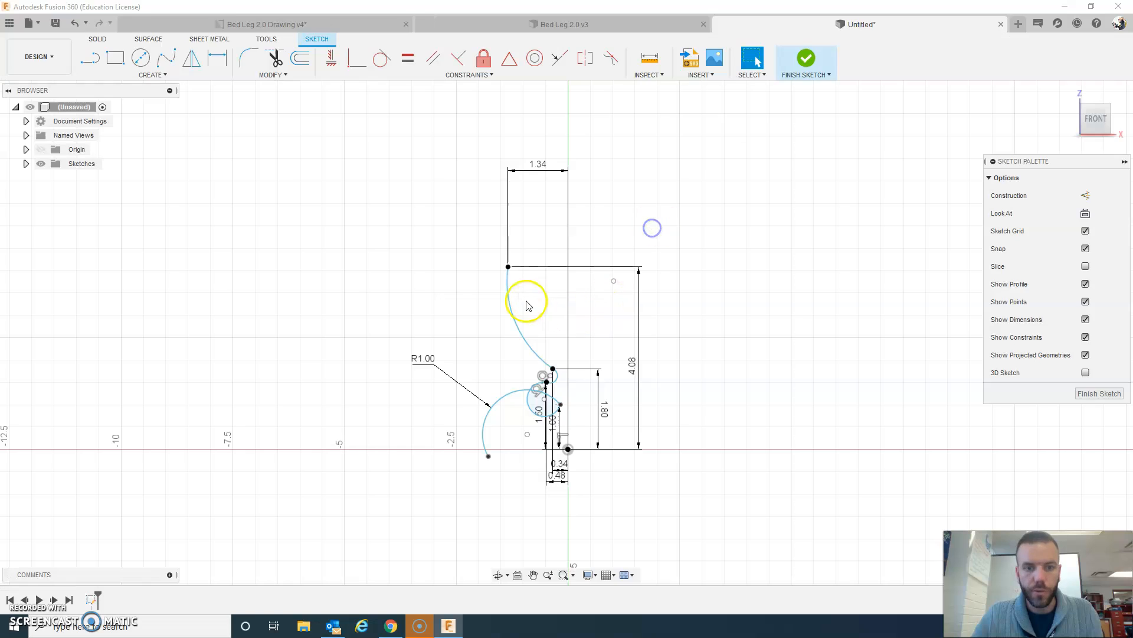
double_click(429, 362)
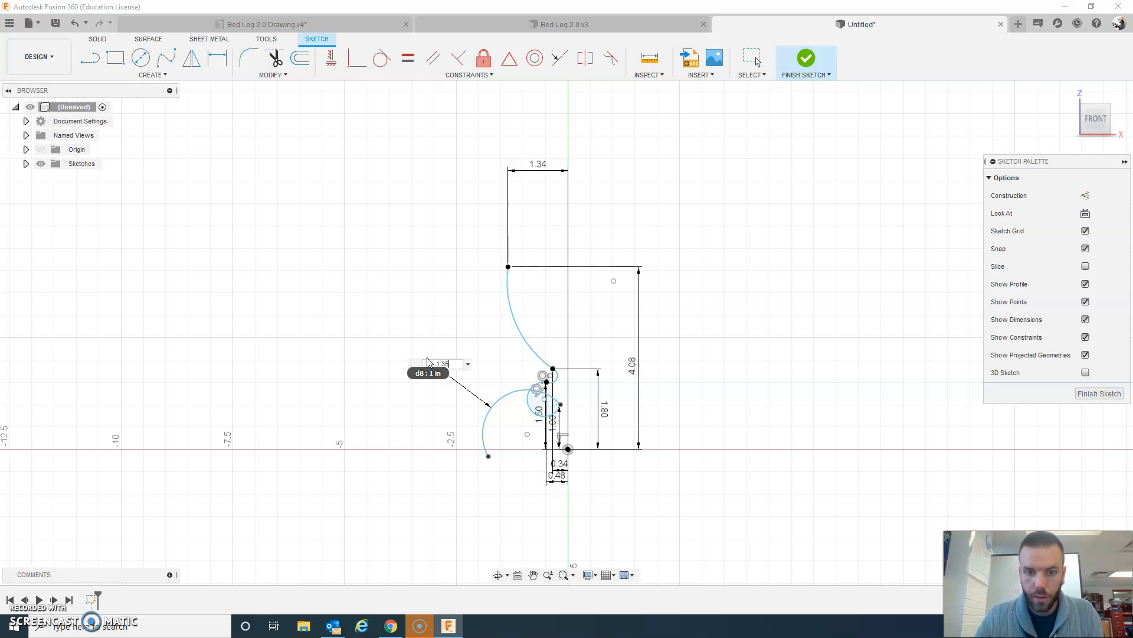
type("1.35")
key("Return")
Inspect the distorted lower profile and undo the lowest arc's radius dimension and its edit
scroll(545, 379, "up", 5)
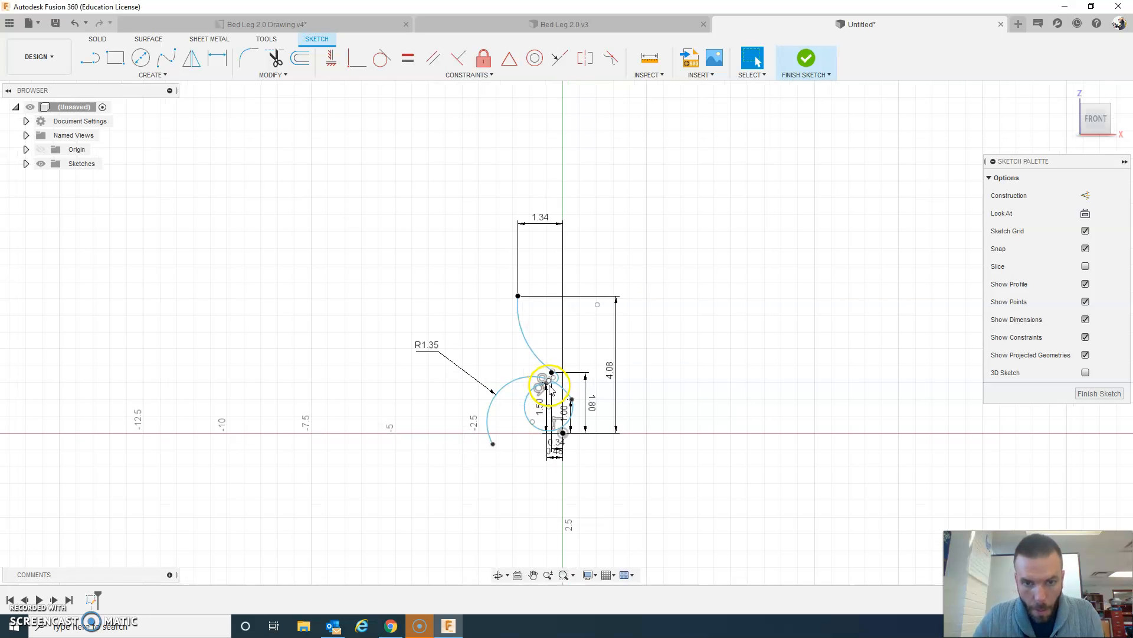
scroll(640, 464, "down", 2)
scroll(638, 464, "up", 1)
middle_click_drag(588, 437, 554, 271)
left_click(523, 235)
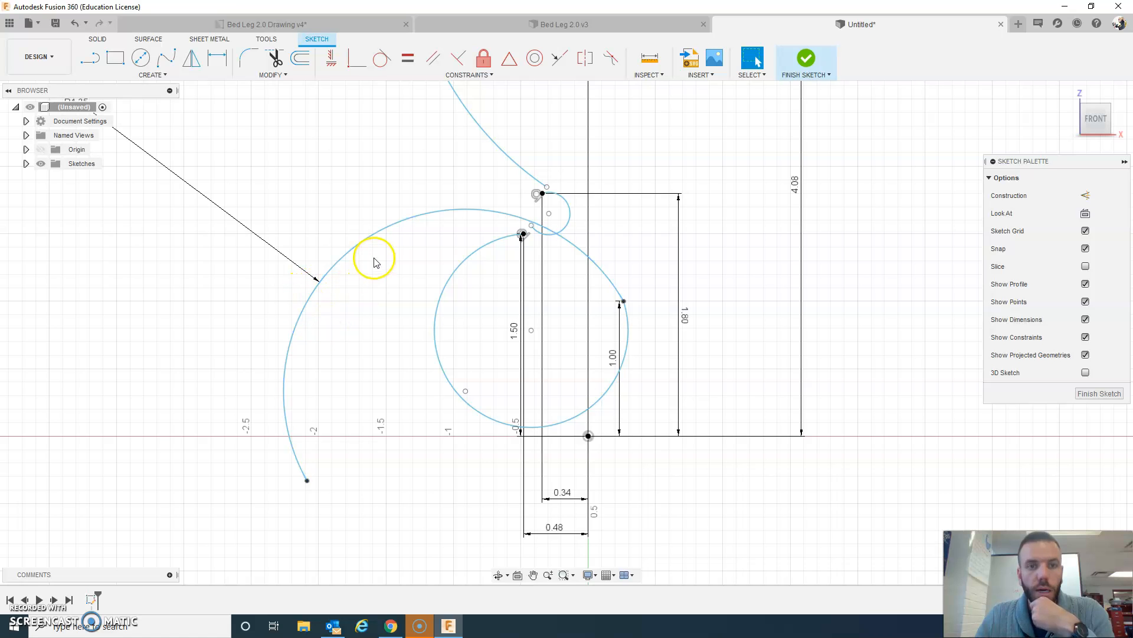
key("ctrl+z")
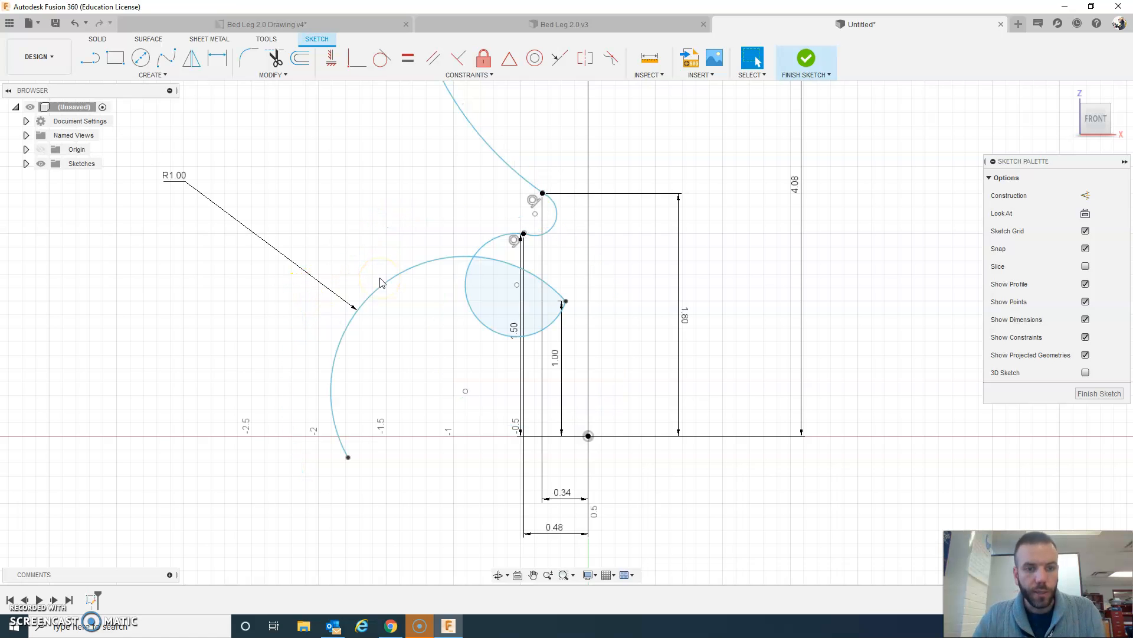
key("ctrl+z")
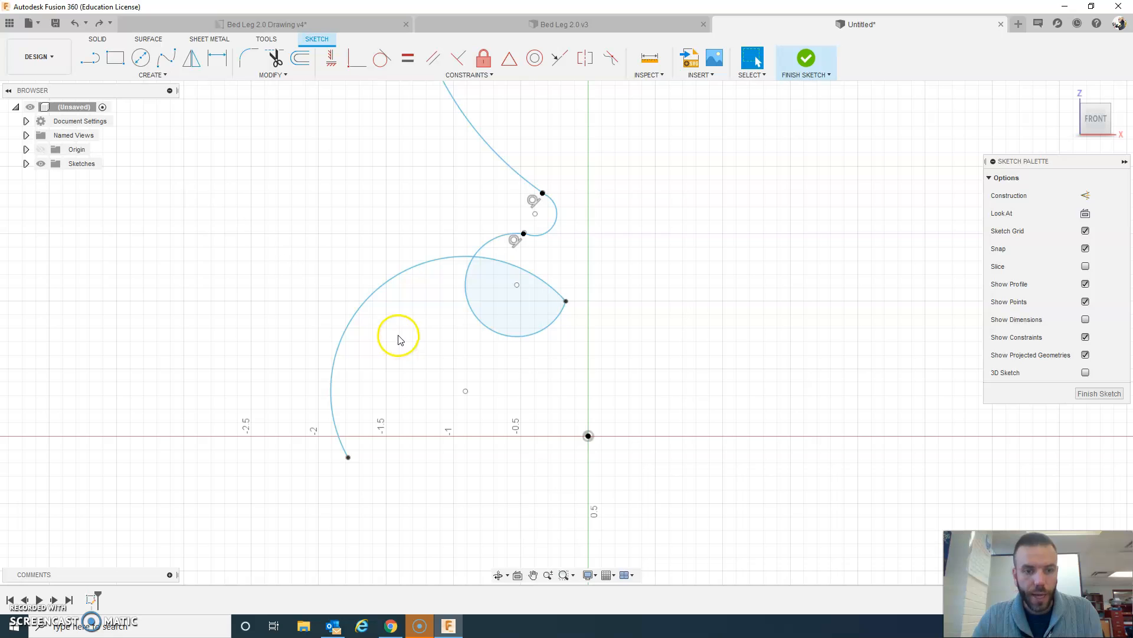
key("ctrl+z")
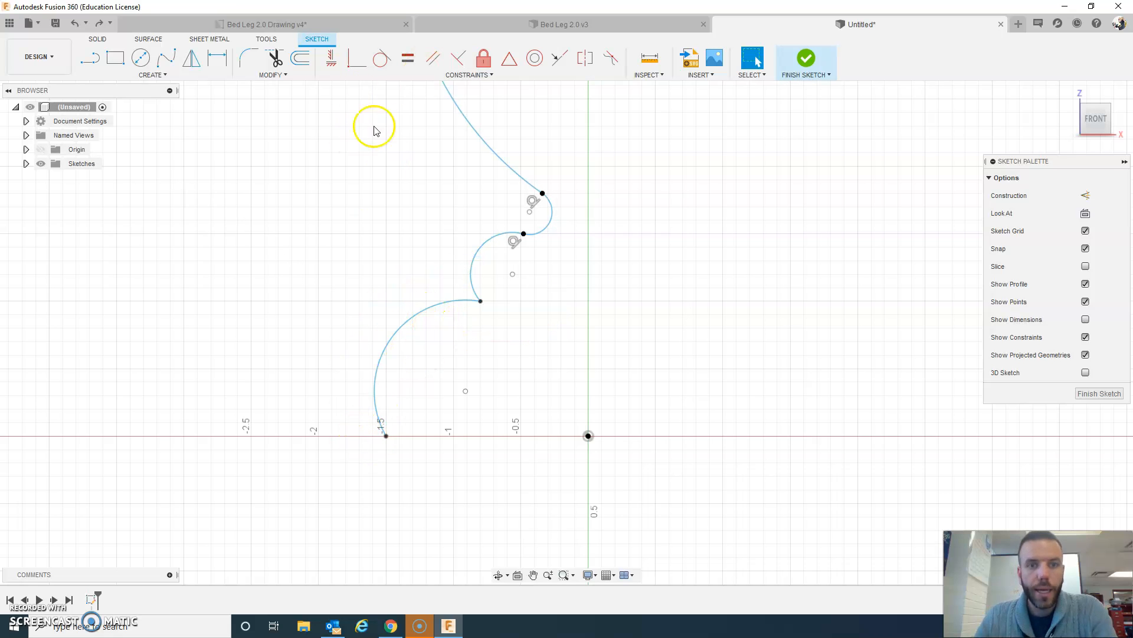
left_click(484, 64)
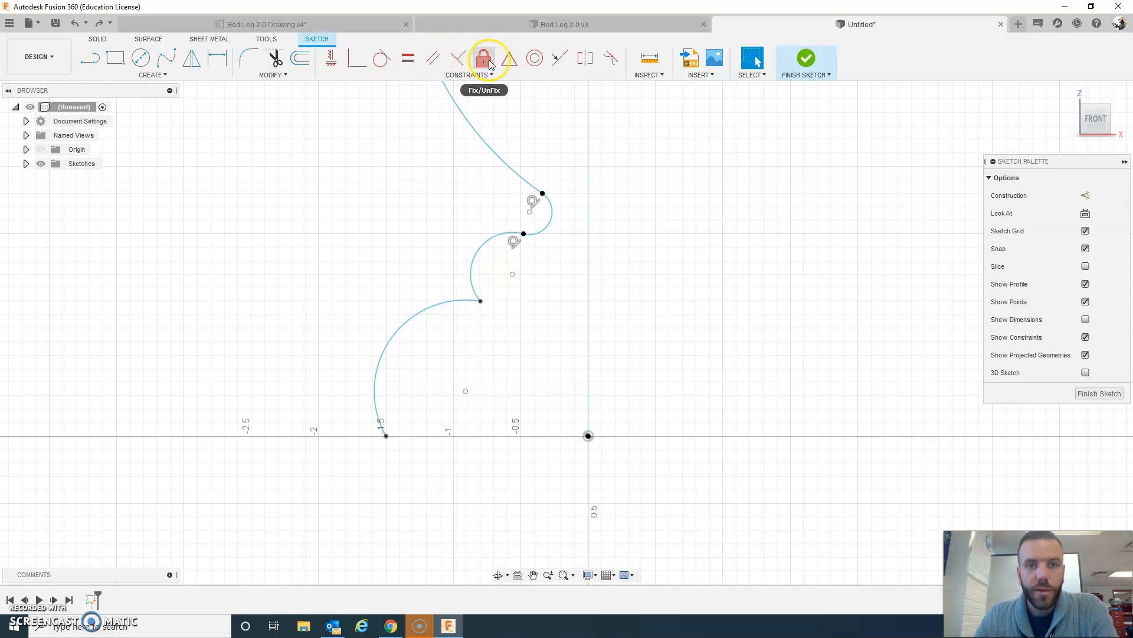
left_click(483, 66)
scroll(566, 172, "down", 3)
mouse_move(602, 118)
middle_mouse_down()
mouse_move(646, 267)
mouse_move(639, 327)
middle_mouse_up()
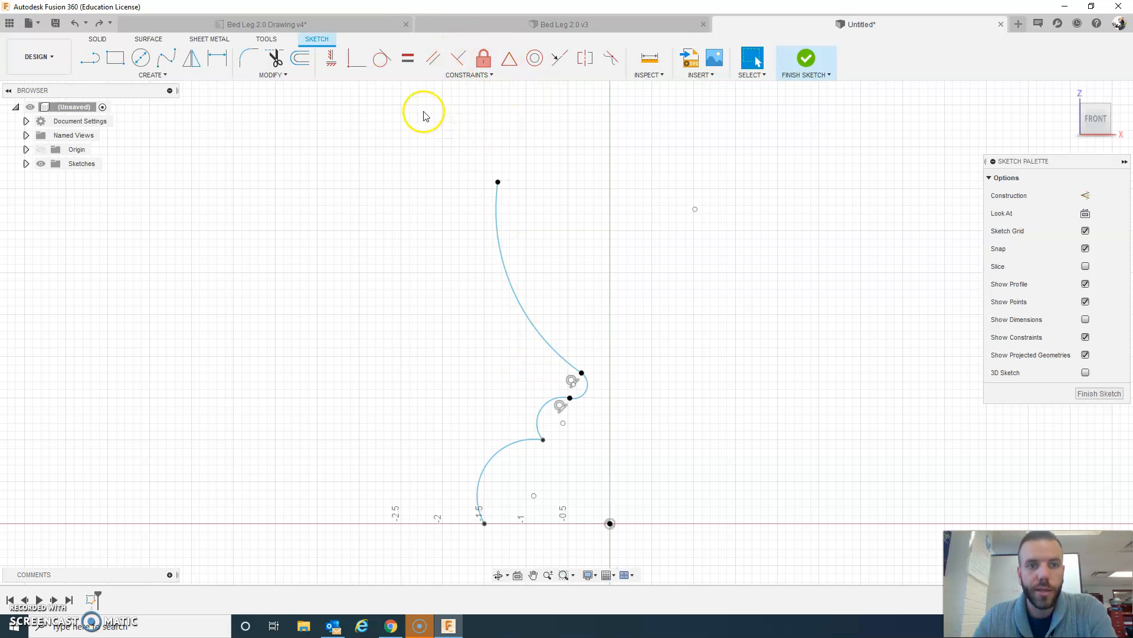
left_click(333, 66)
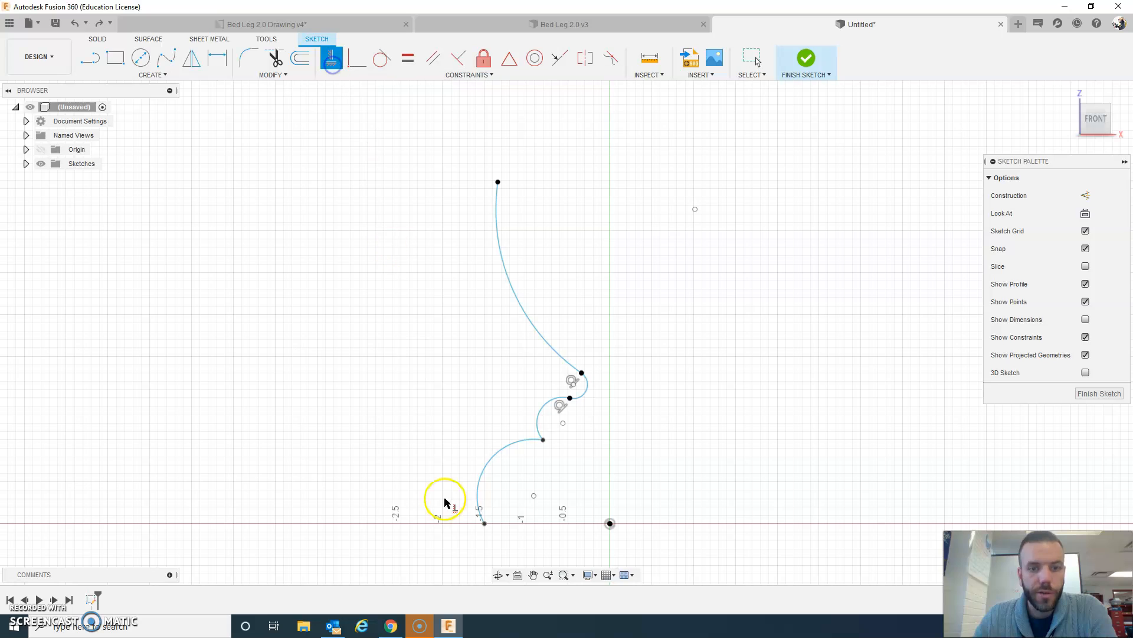
left_click(485, 523)
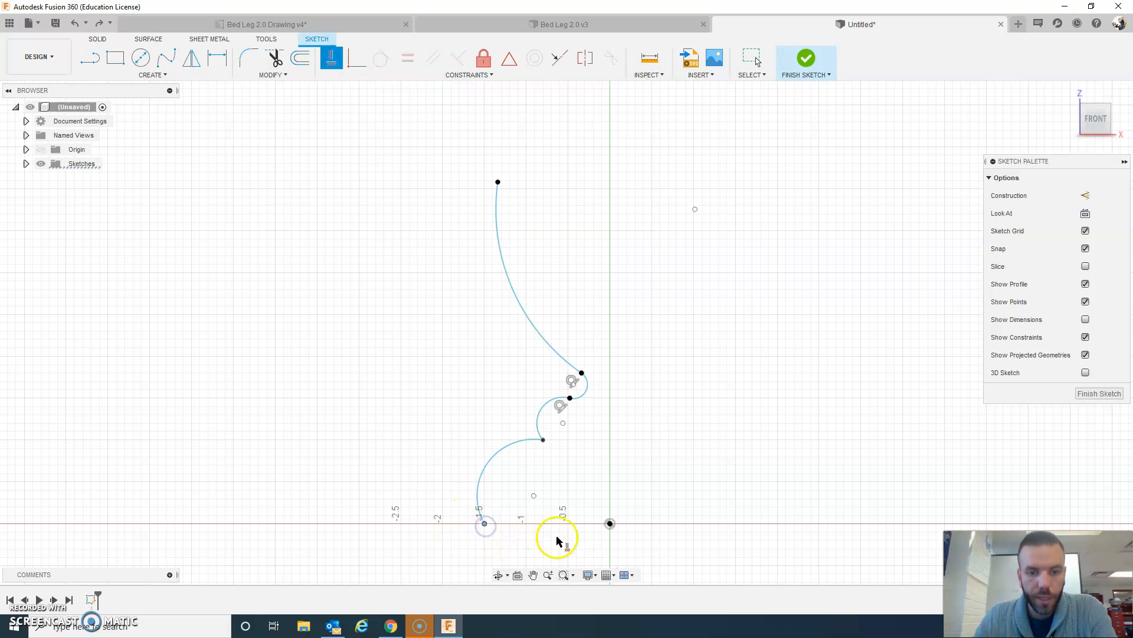
right_click(727, 293)
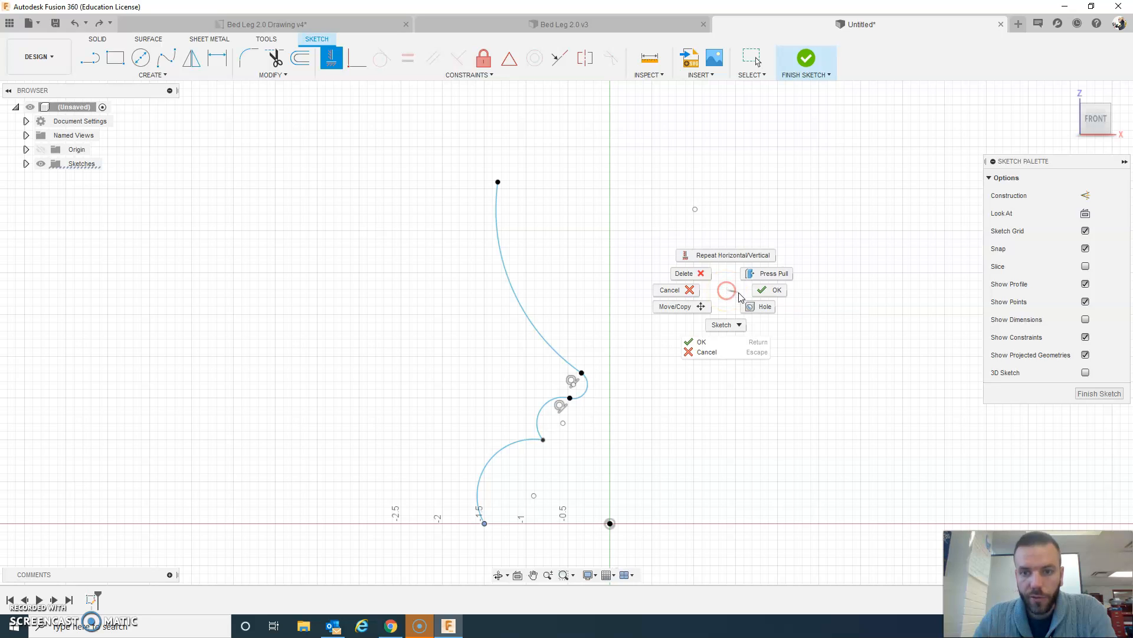
left_click(762, 291)
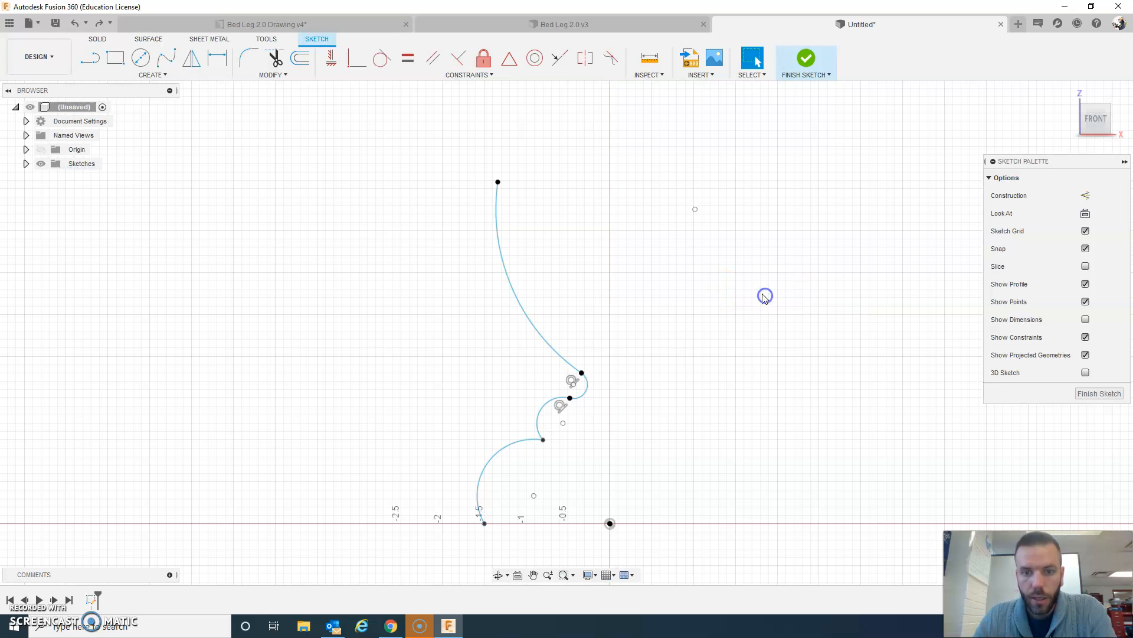
left_click(485, 64)
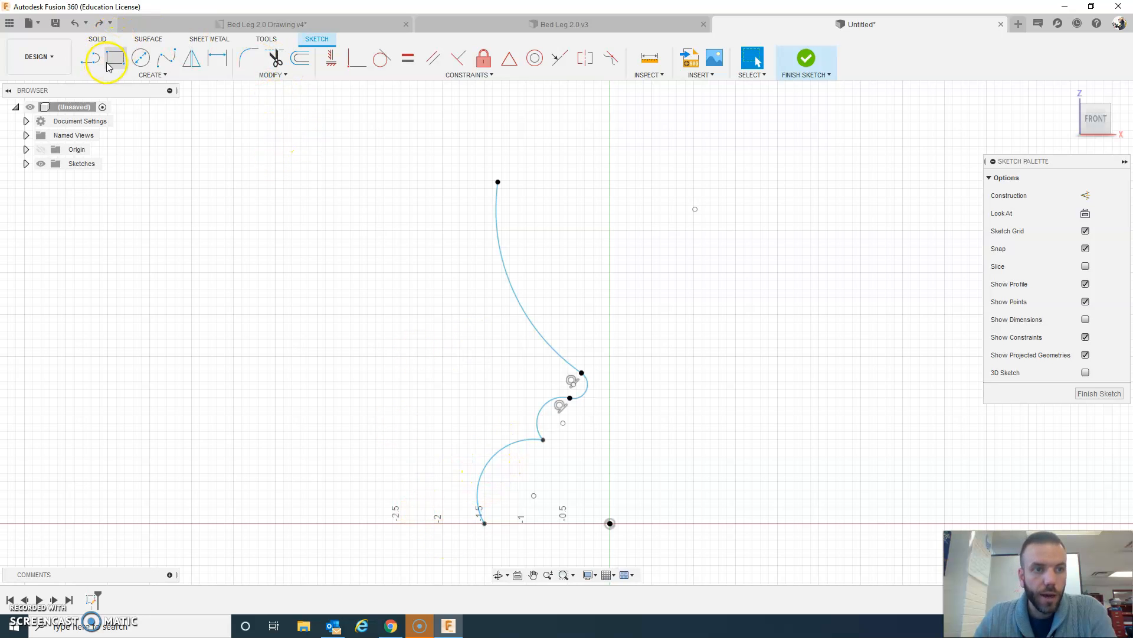
Try to add a radius dimension to the lowest profile arc, showing the existing sketch dimensions between attempts
left_click(216, 57)
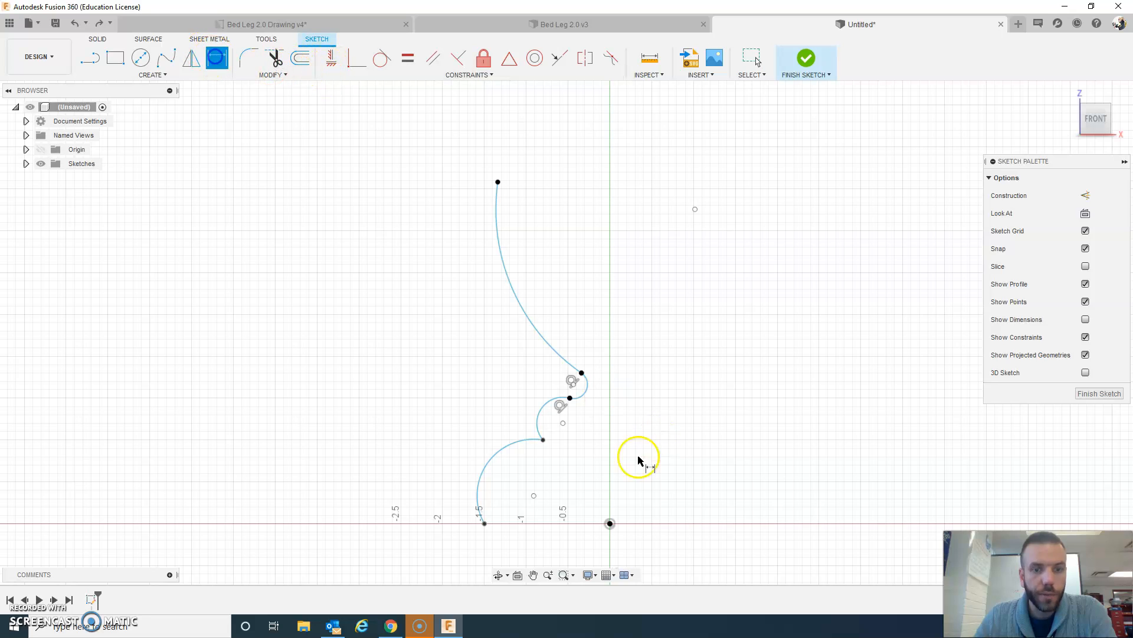
left_click(490, 461)
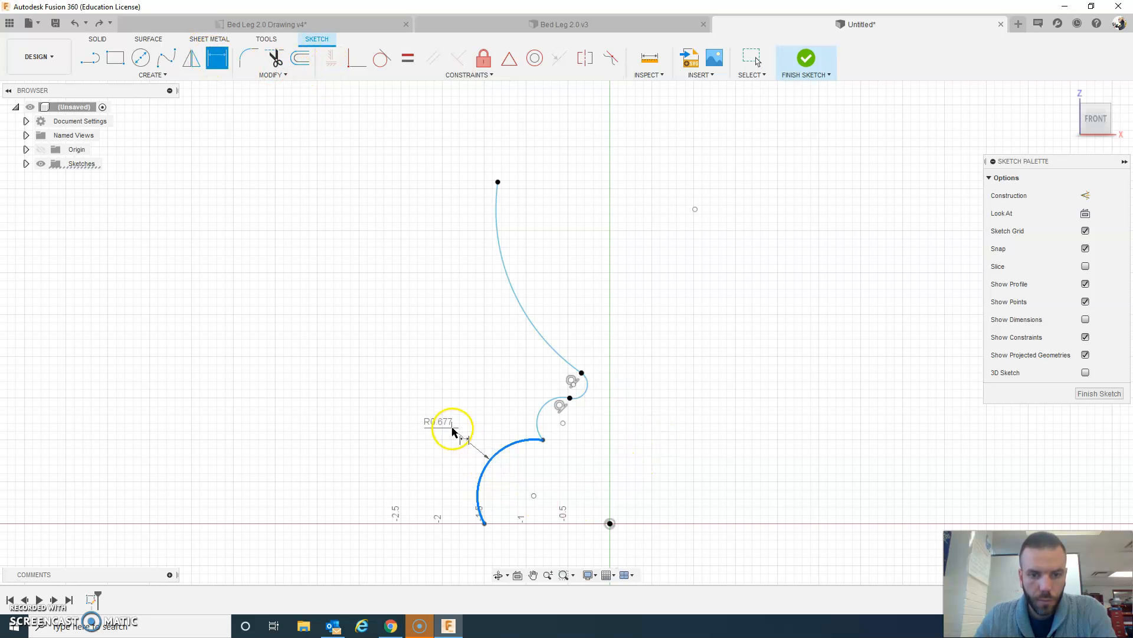
left_click(452, 427)
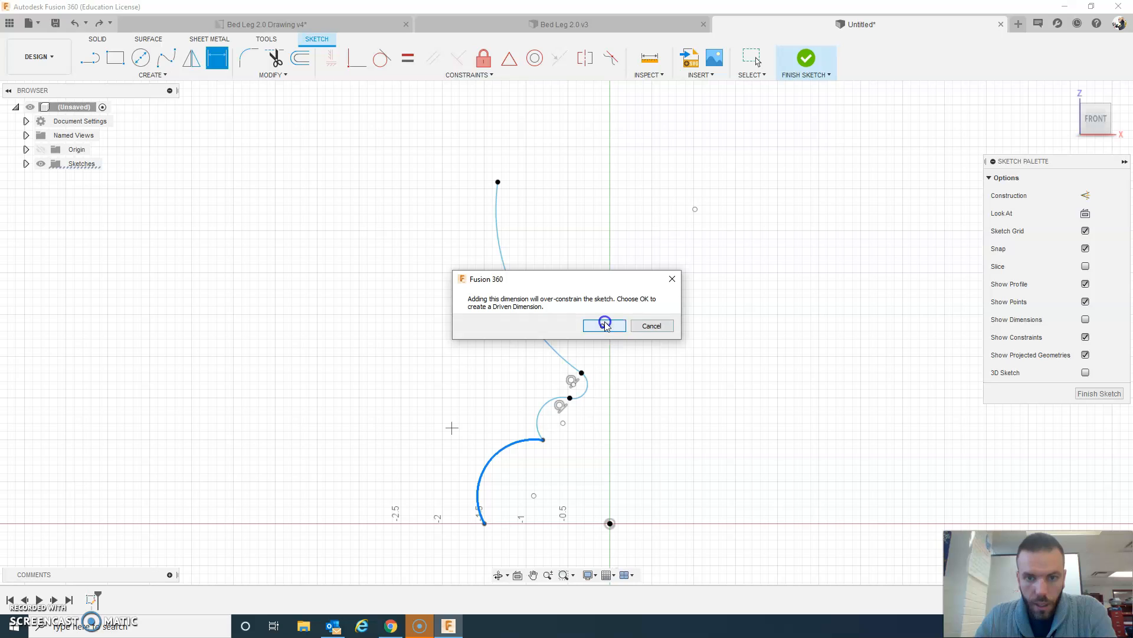
left_click(651, 326)
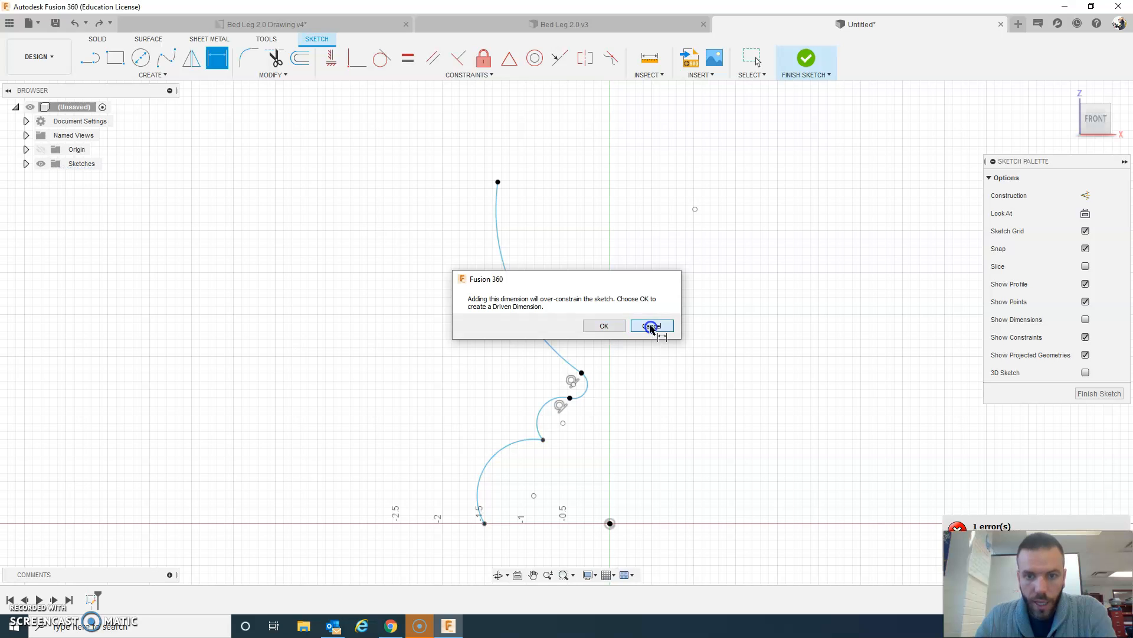
left_click(1086, 320)
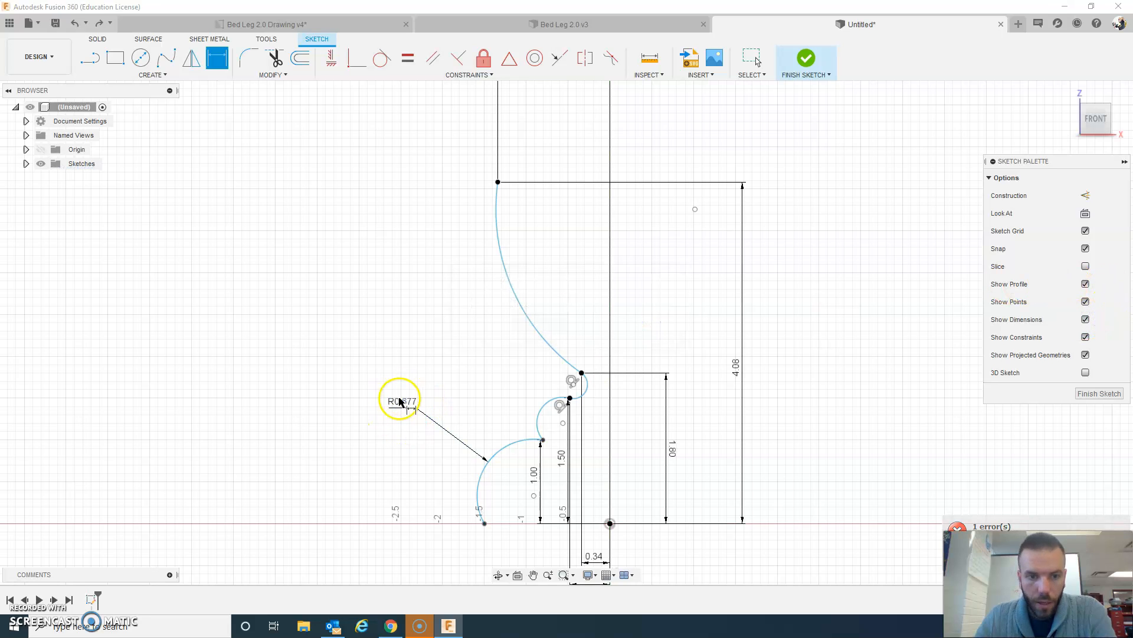
left_click(401, 400)
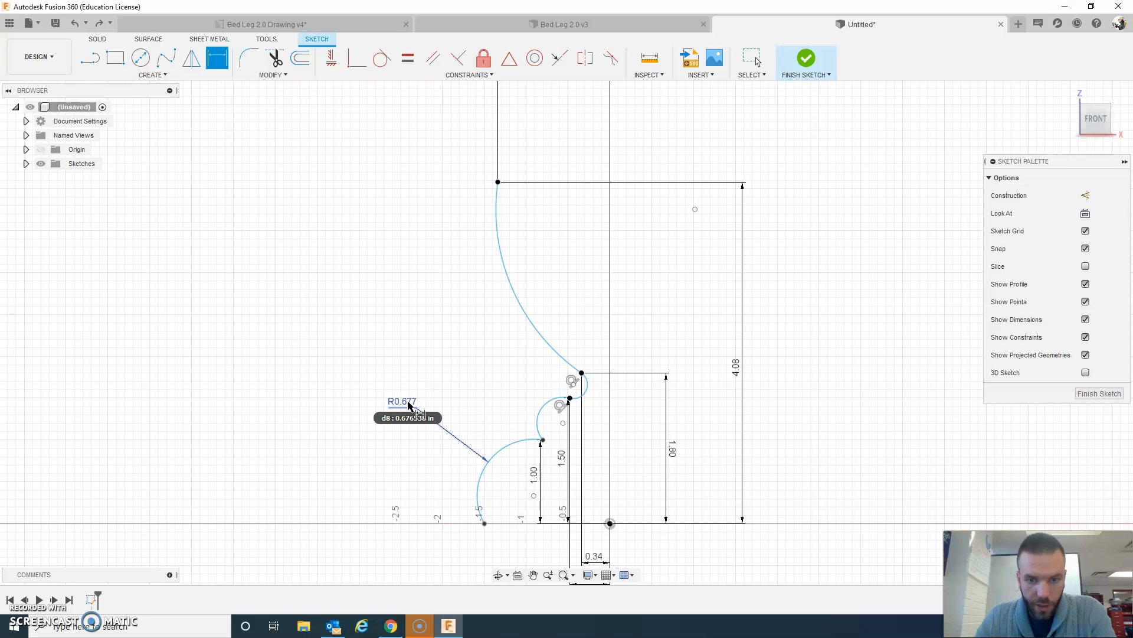
left_click(408, 403)
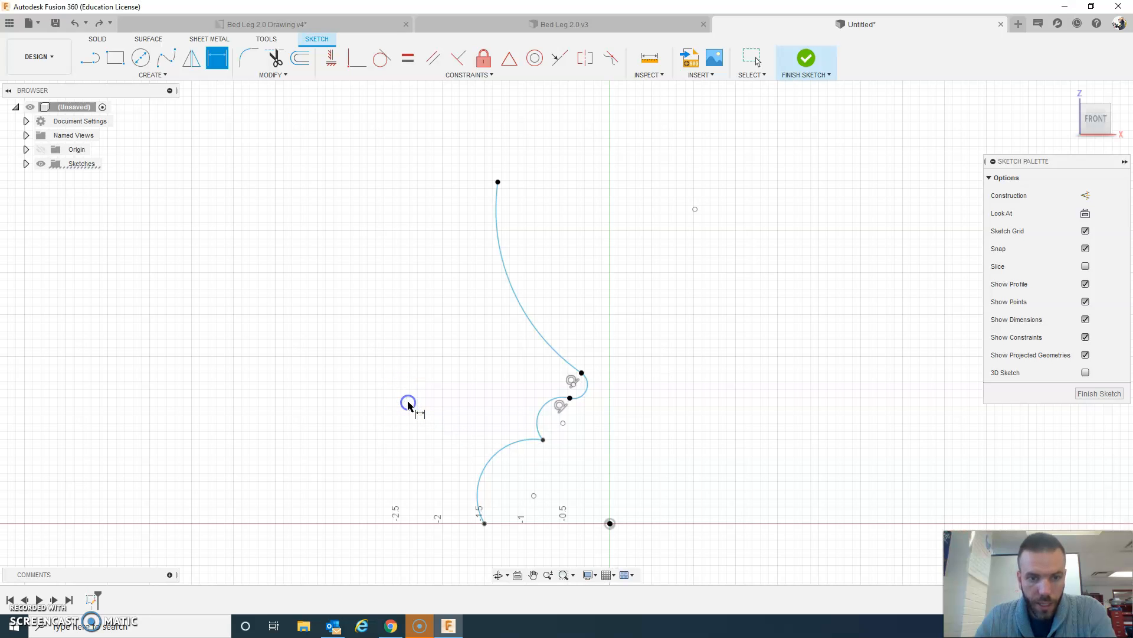
left_click(490, 457)
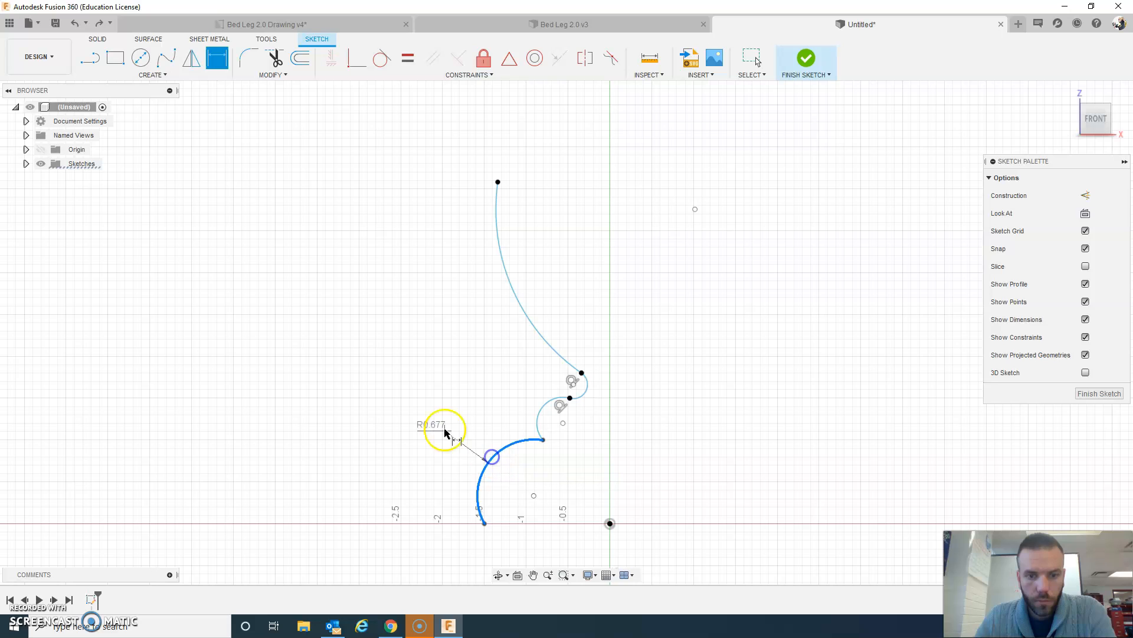
left_click(429, 415)
left_click(651, 325)
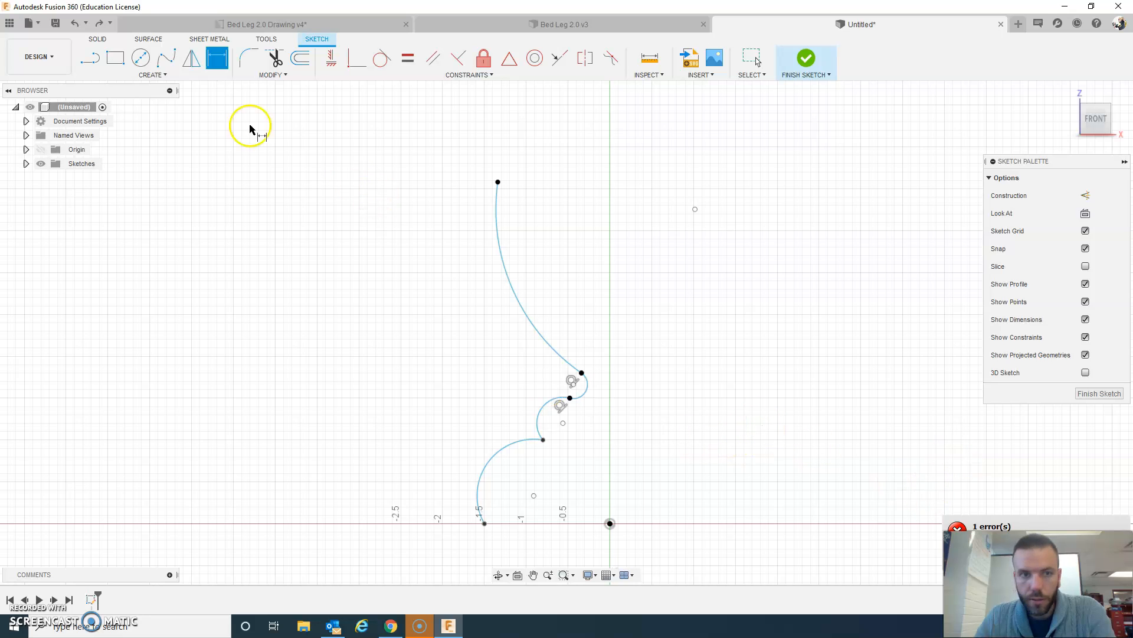
key("Escape")
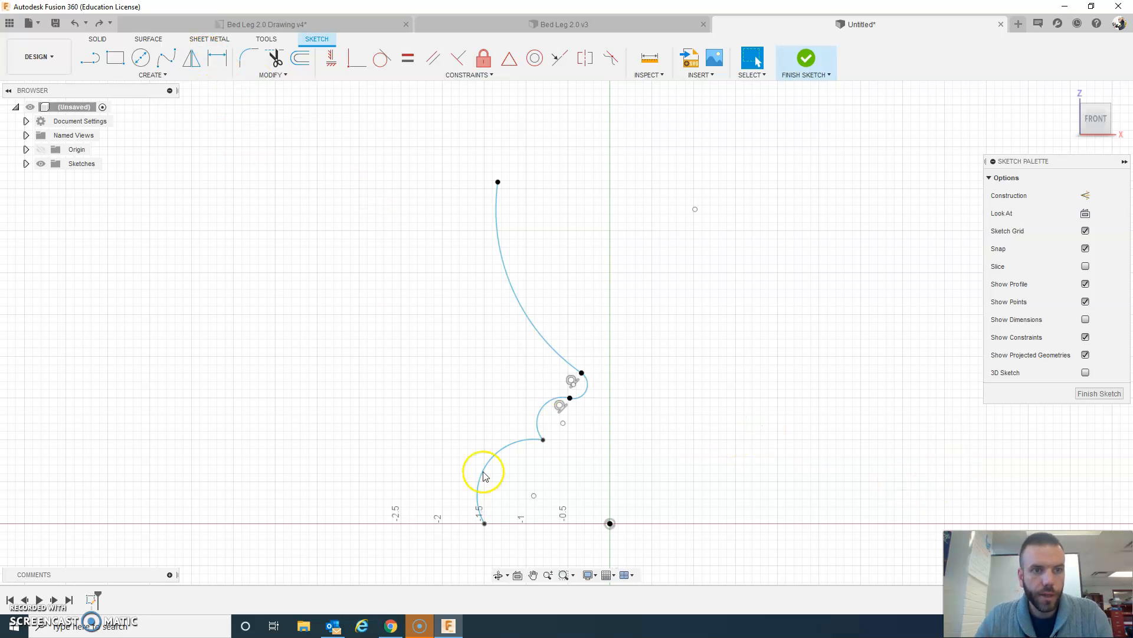
Set the lowest arc's existing radius dimension to 1.35 and undo that change
left_click(505, 457)
key("d")
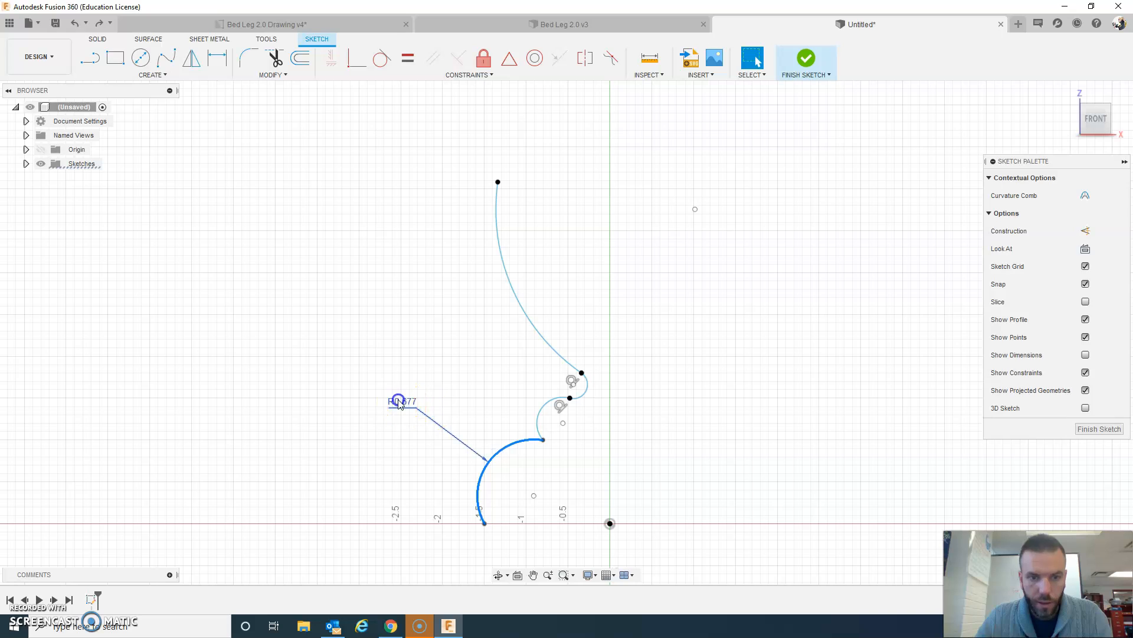
left_click(401, 406)
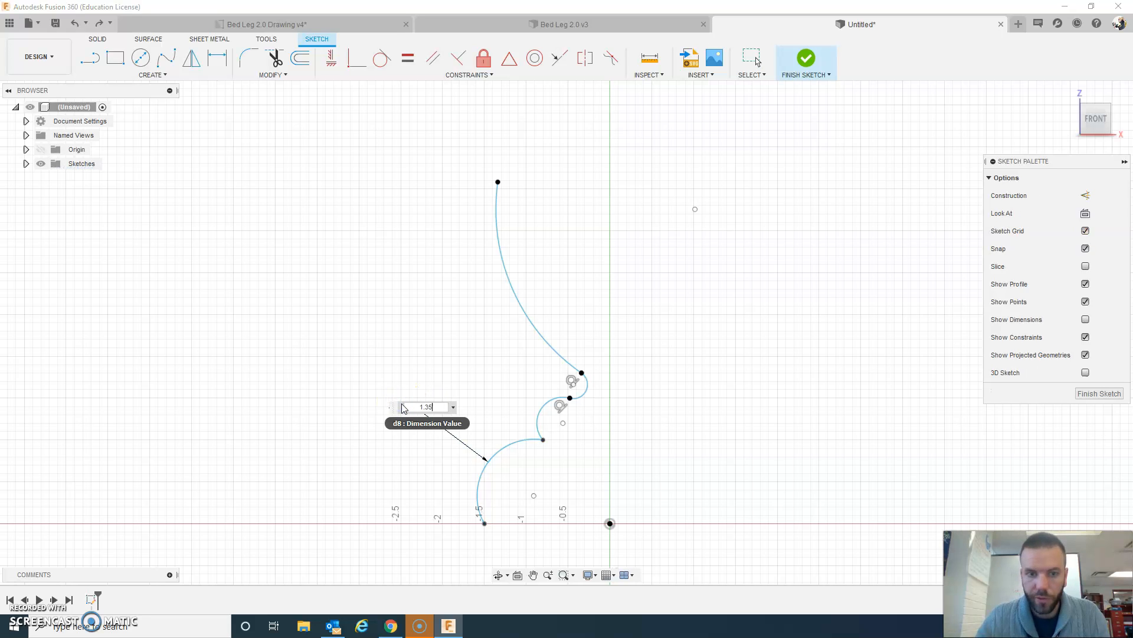
type("1.35")
key("Return")
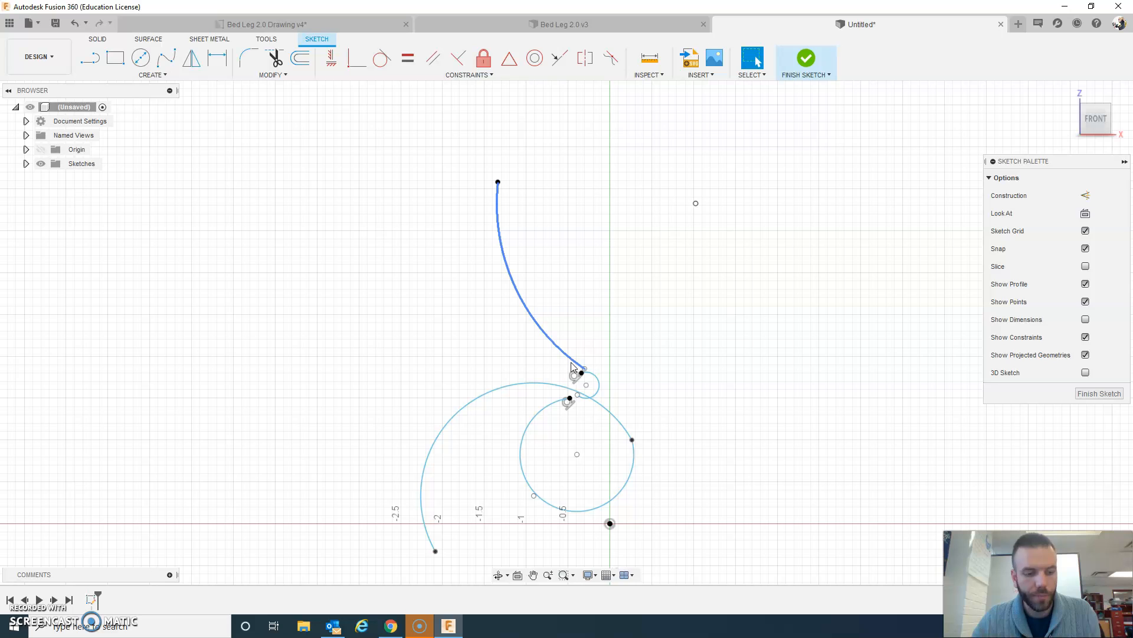
key("ctrl+z")
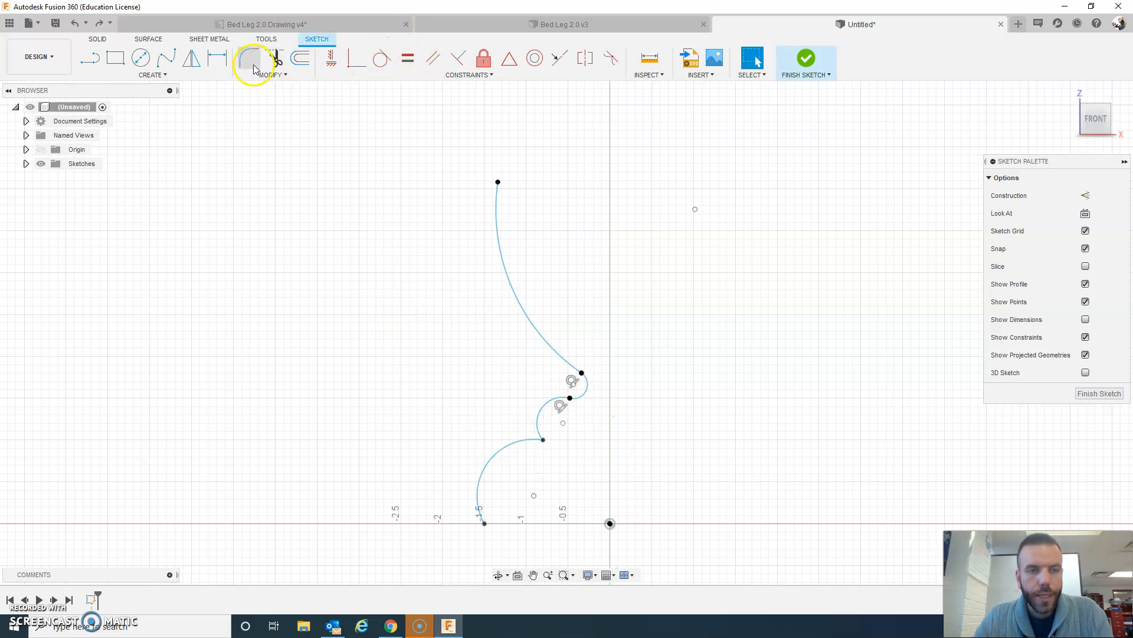
Show the sketch dimensions and apply the Fix constraint to the endpoints of the profile arcs
left_click(483, 58)
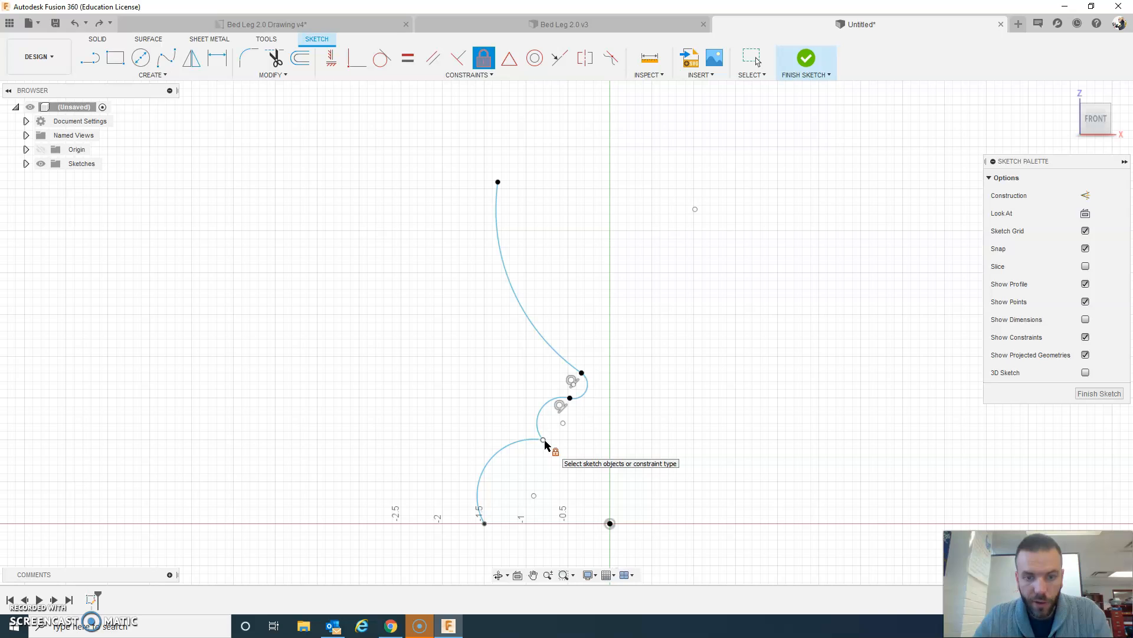
left_click(1085, 319)
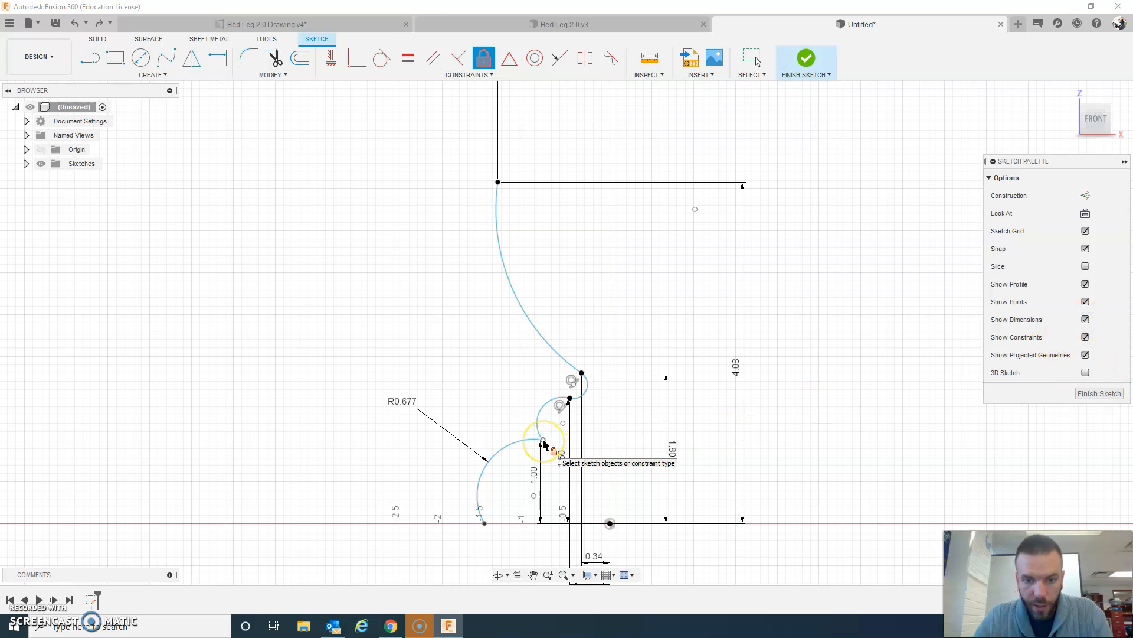
scroll(543, 443, "down", 3)
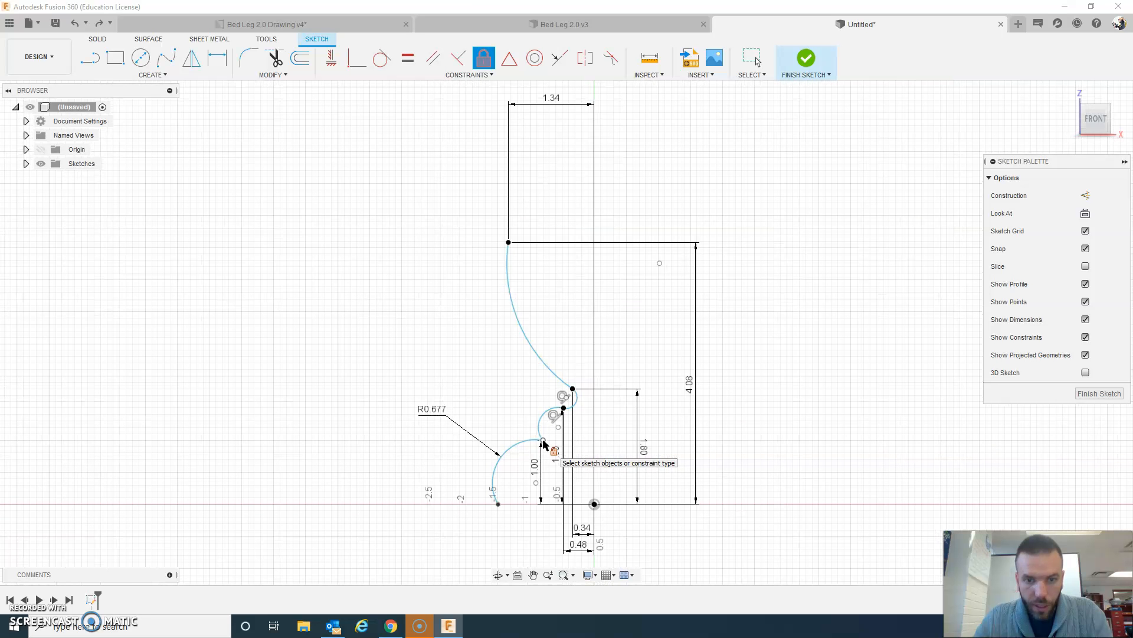
scroll(543, 442, "up", 3)
left_click(549, 454)
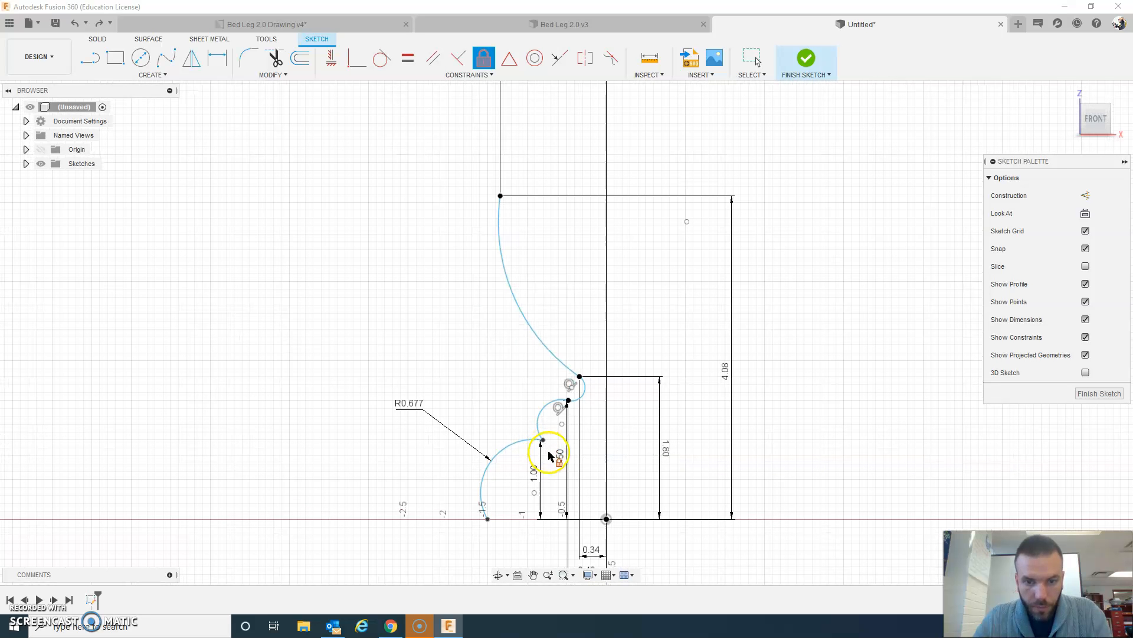
left_click(547, 451)
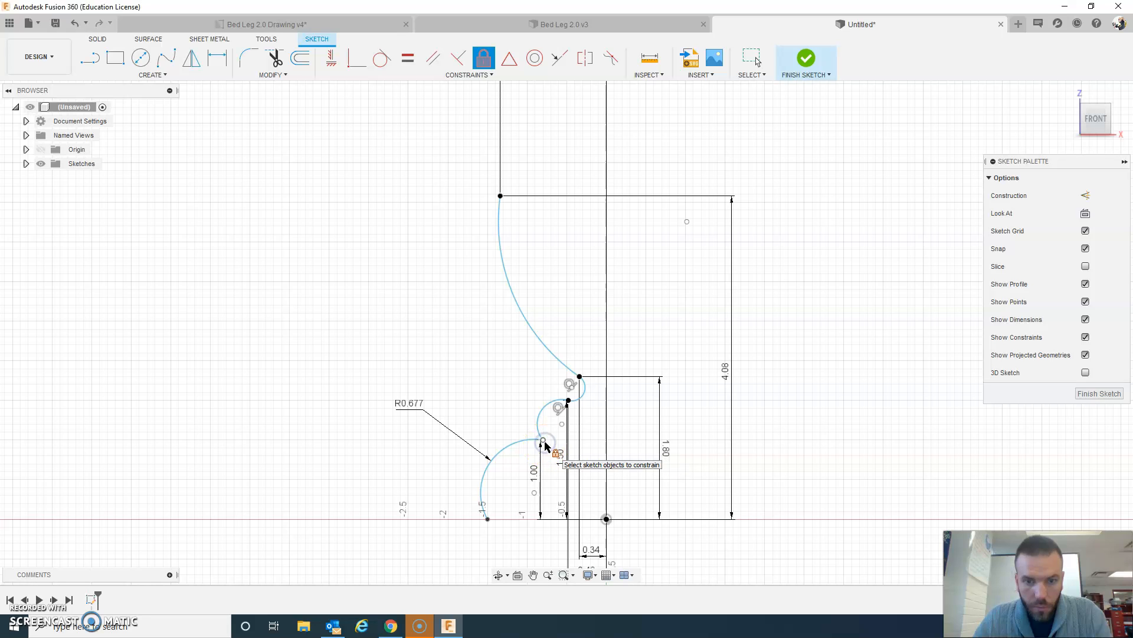
left_click(569, 403)
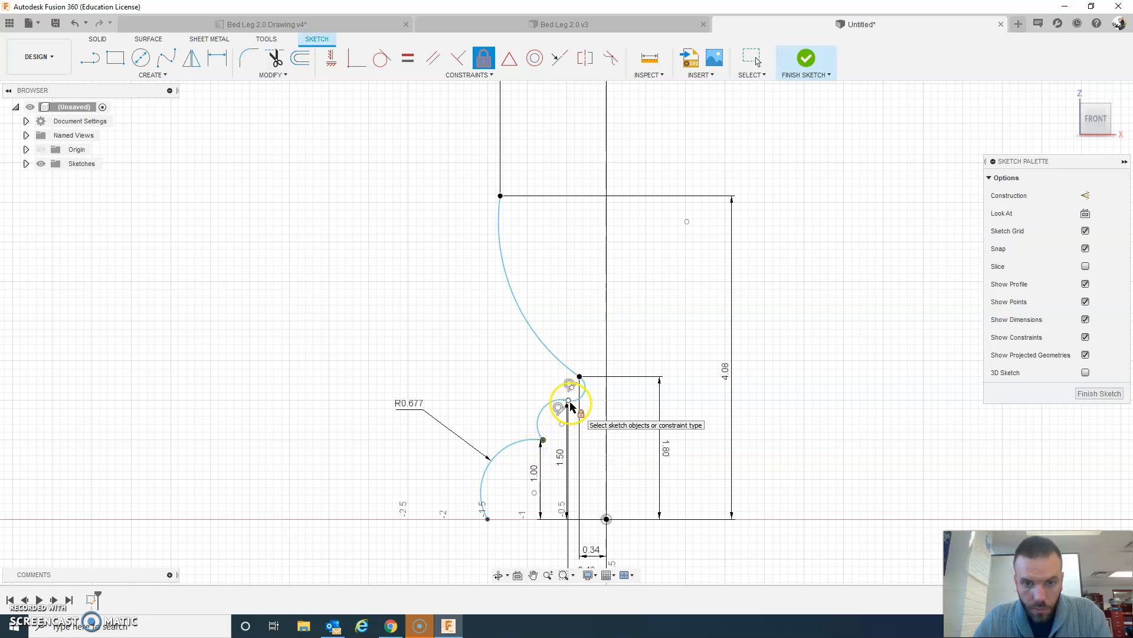
left_click(584, 381)
left_click(578, 376)
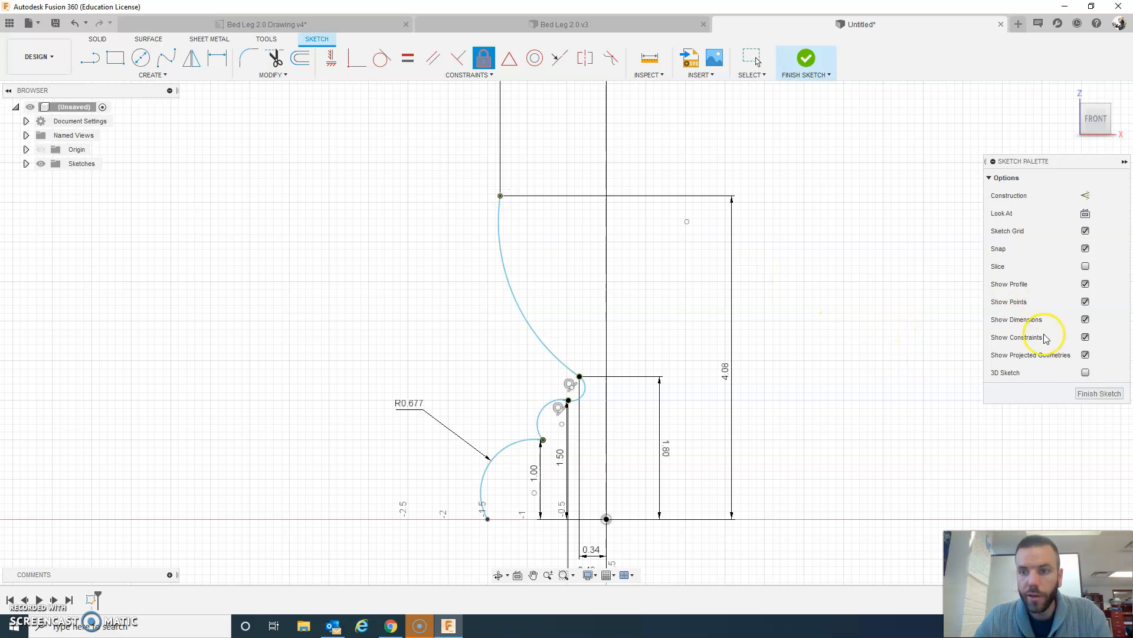
right_click(809, 311)
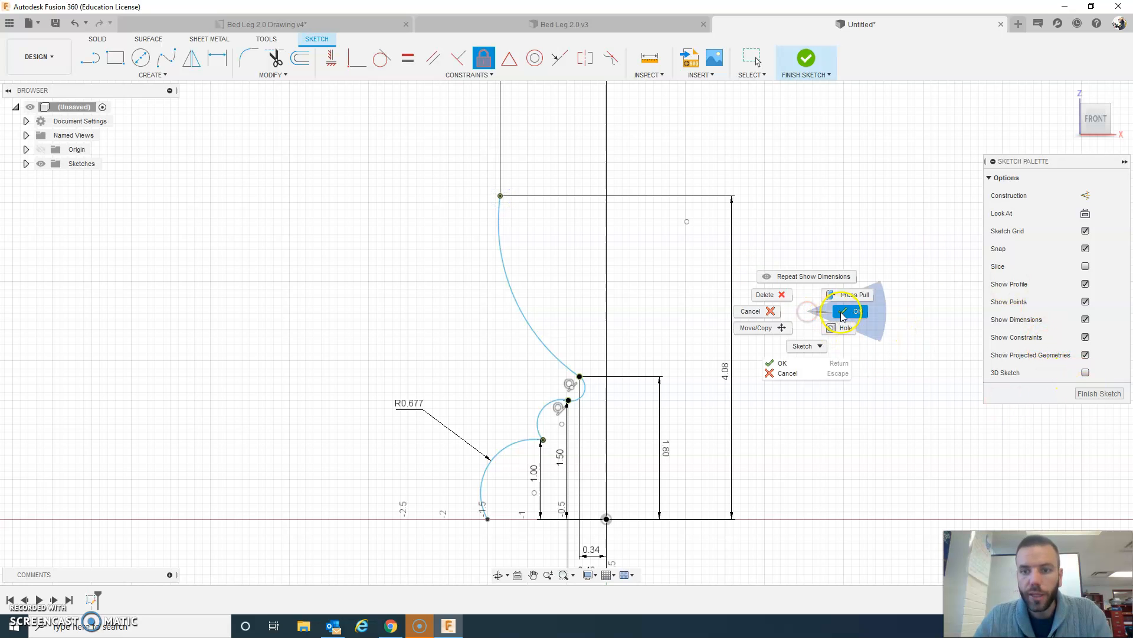
left_click(844, 310)
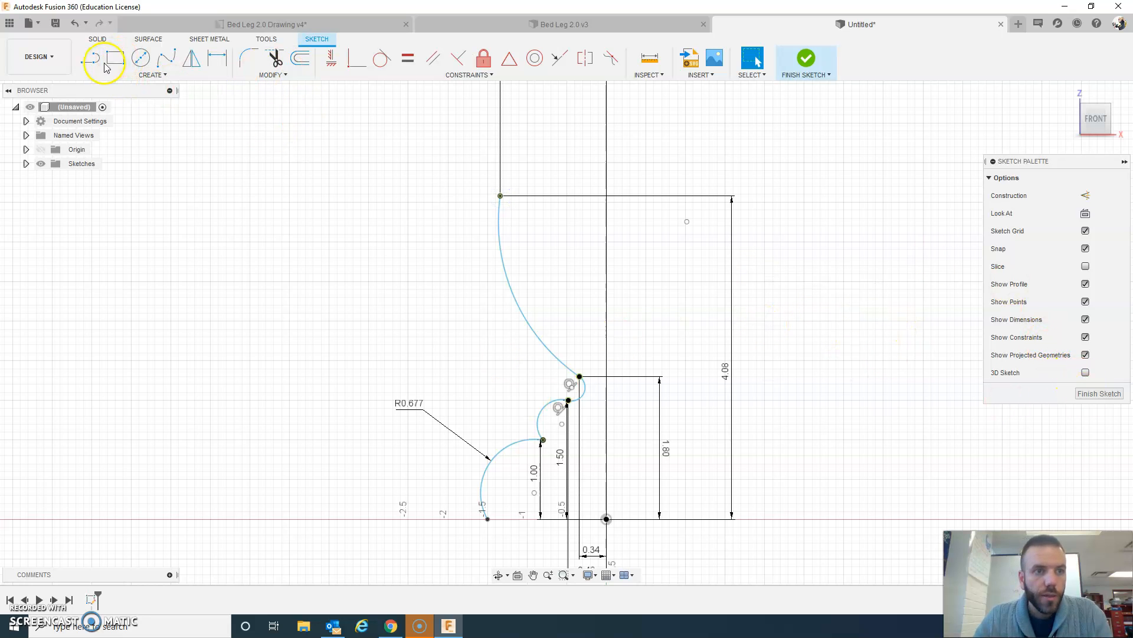
Set the lowest arc's radius to 1.35 and check the remaining arc radii in the Bed Leg 2.0 drawing
double_click(410, 407)
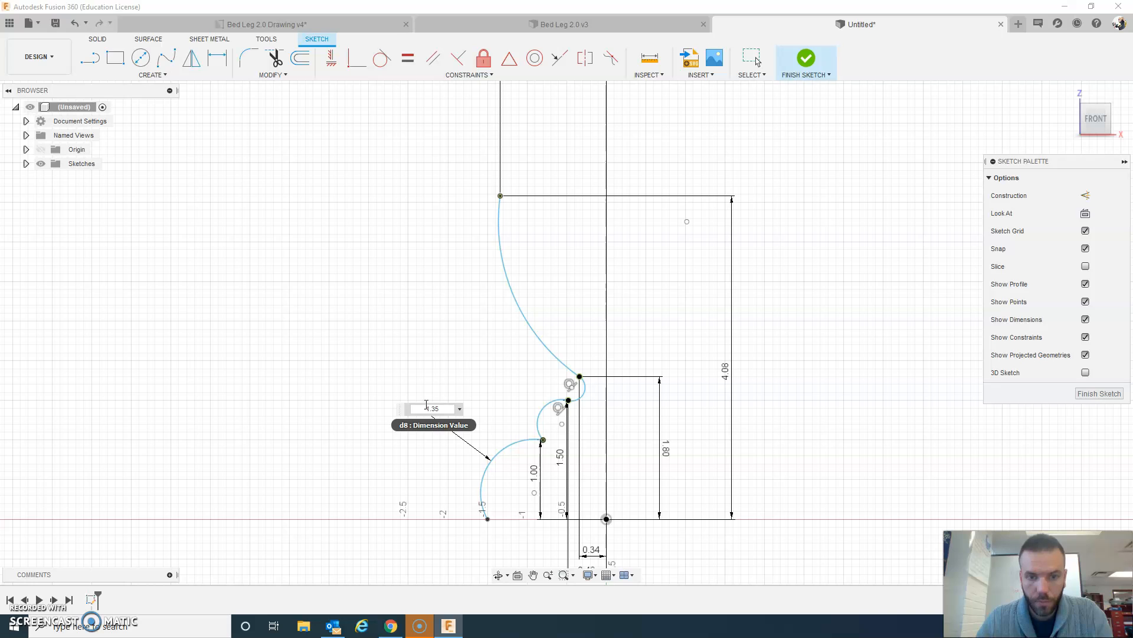
key("Return")
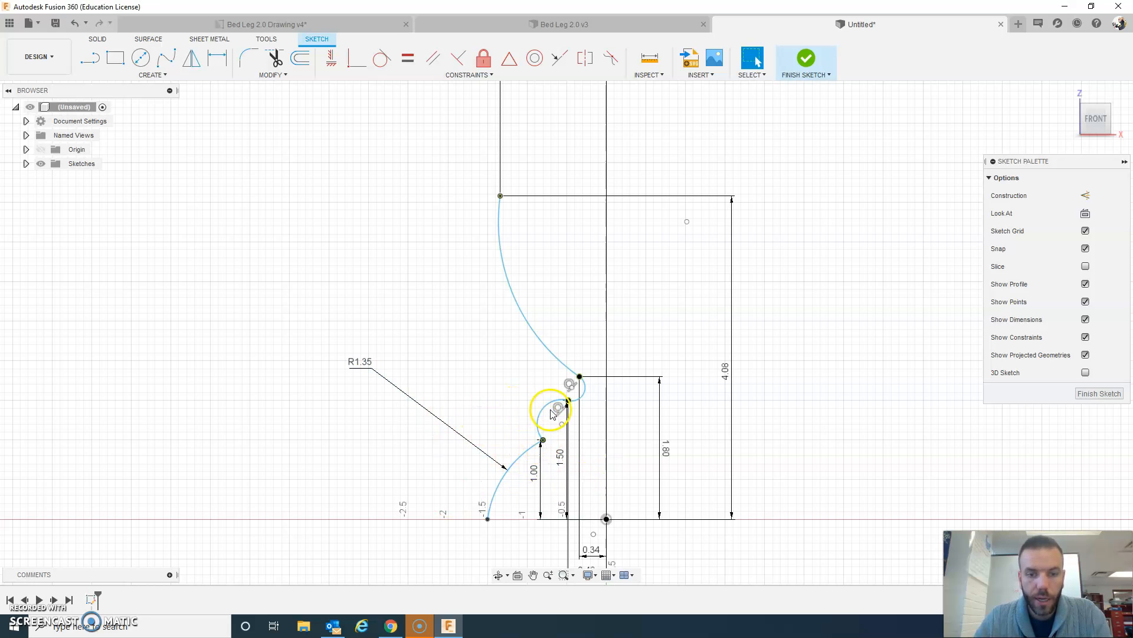
left_click(306, 27)
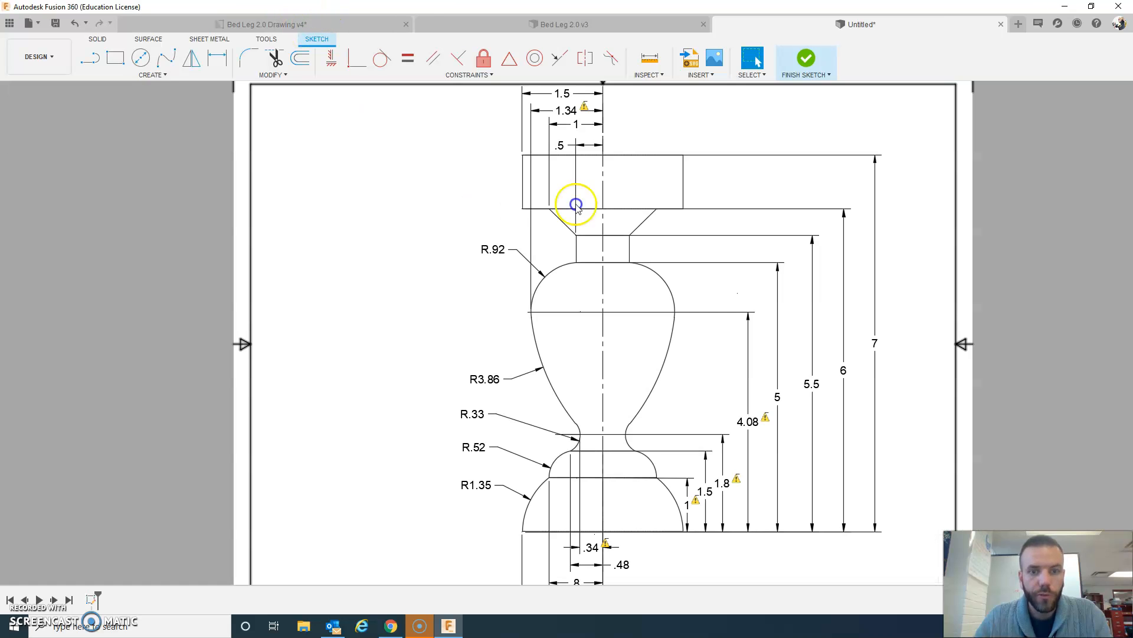
left_click(868, 25)
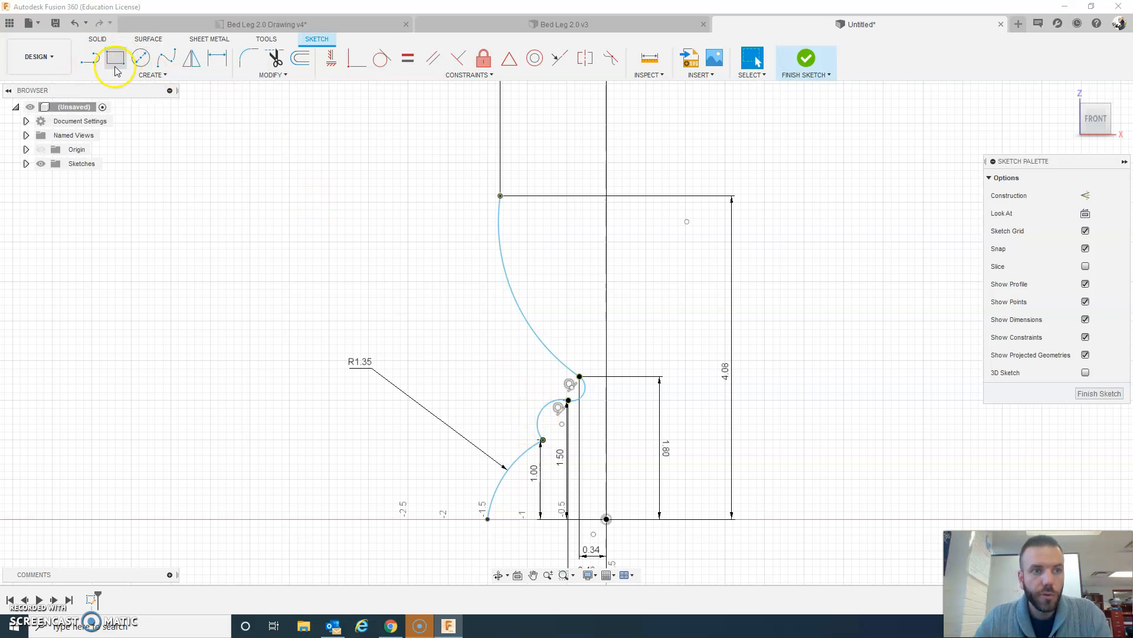
left_click(162, 75)
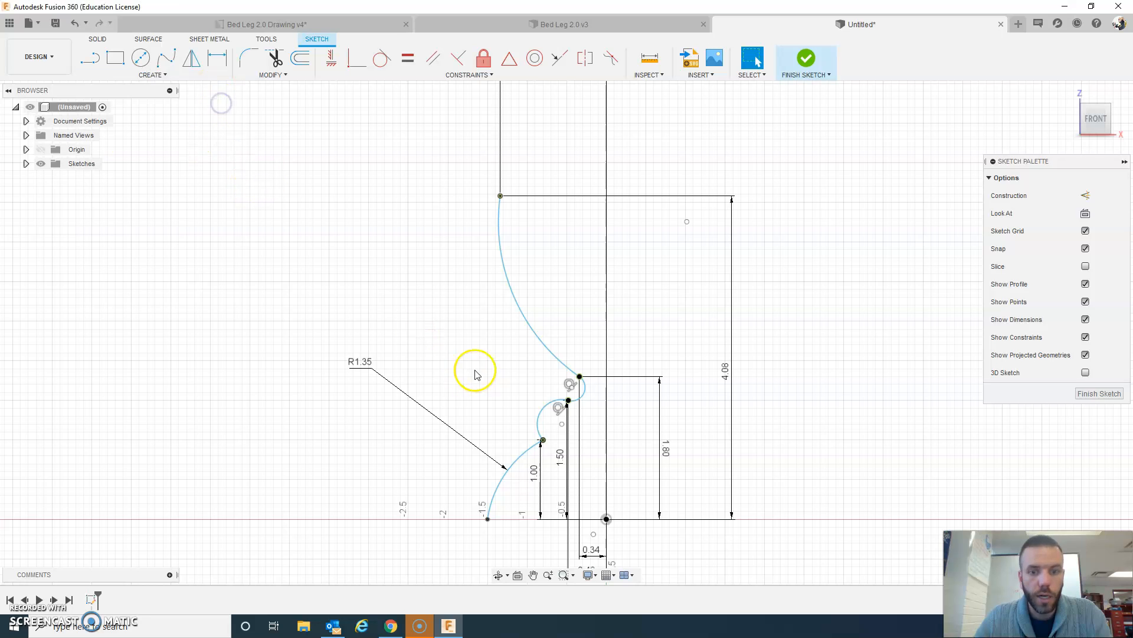
Add a radius dimension to the arc just above the lowest one and try to set it to 0.52
left_click(217, 58)
left_click(542, 408)
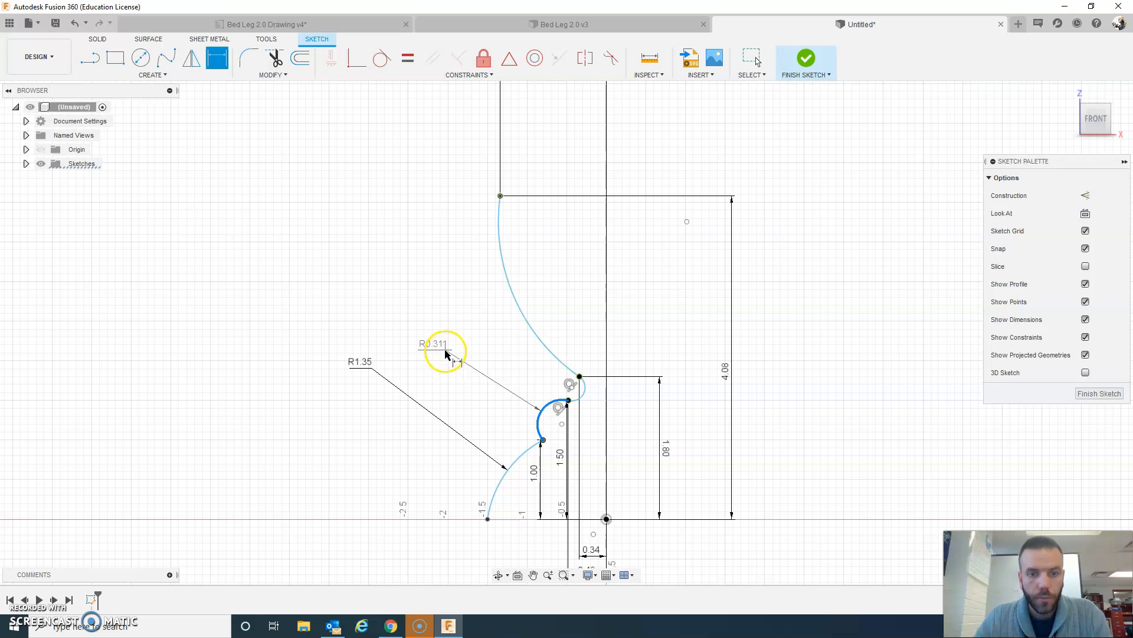
left_click(453, 341)
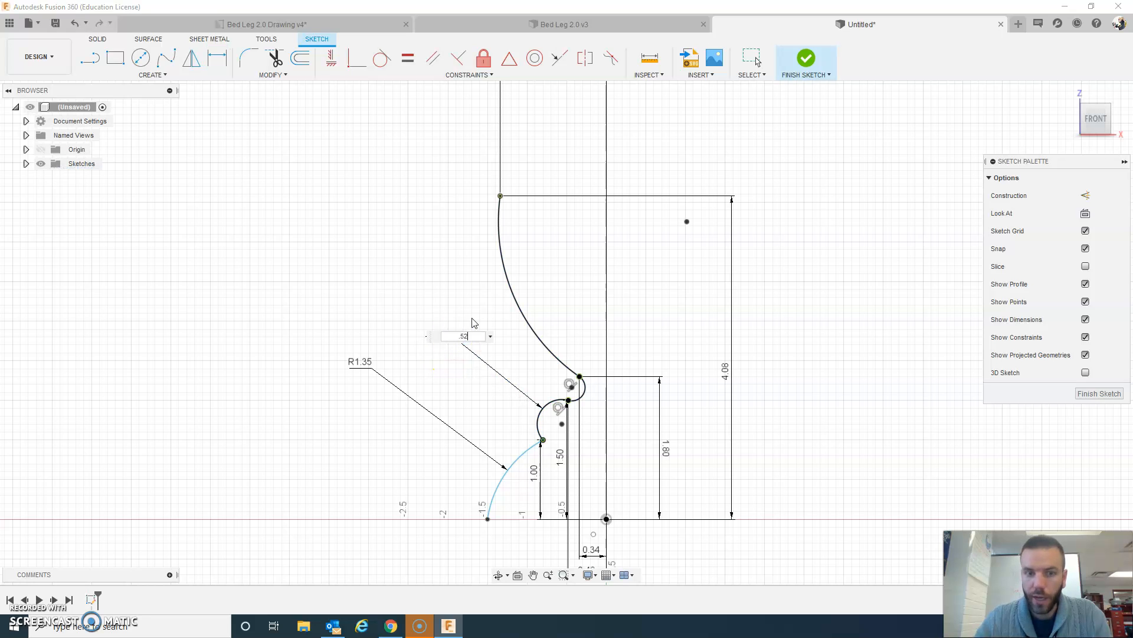
key("Escape")
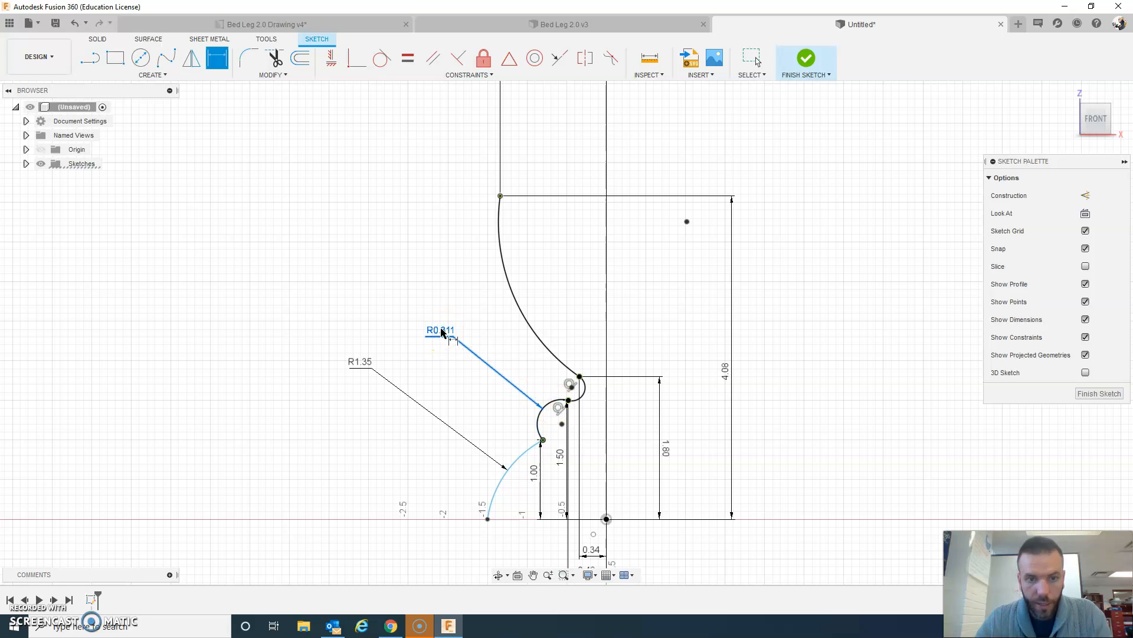
Shift the new radius dimension slightly and try again to change its value
left_click_drag(443, 332, 435, 331)
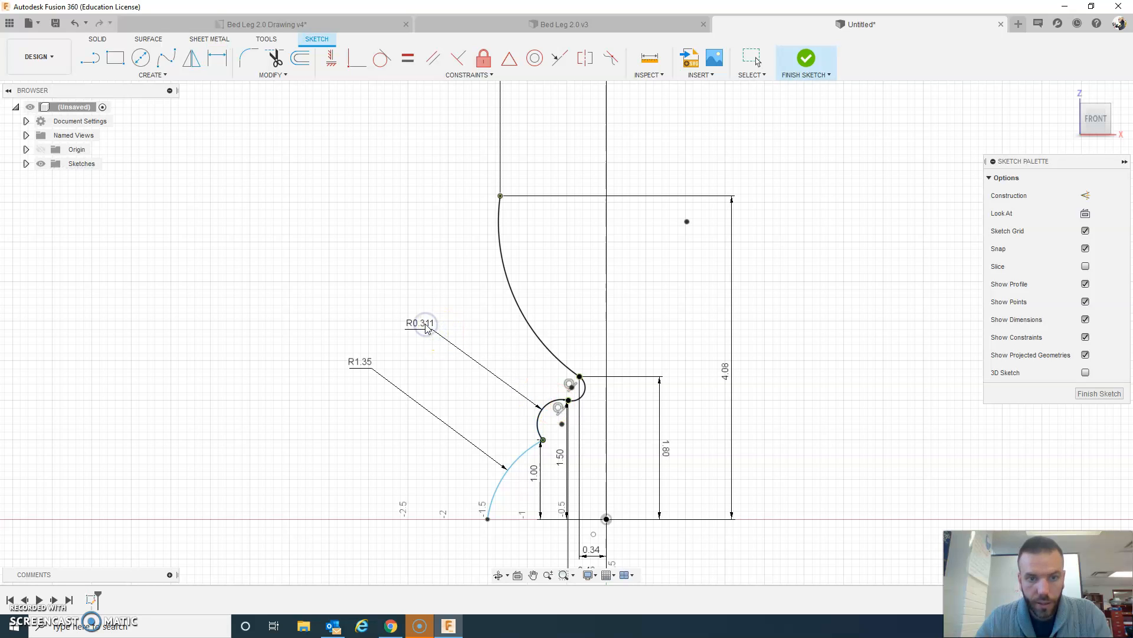
left_click(426, 324)
key("d")
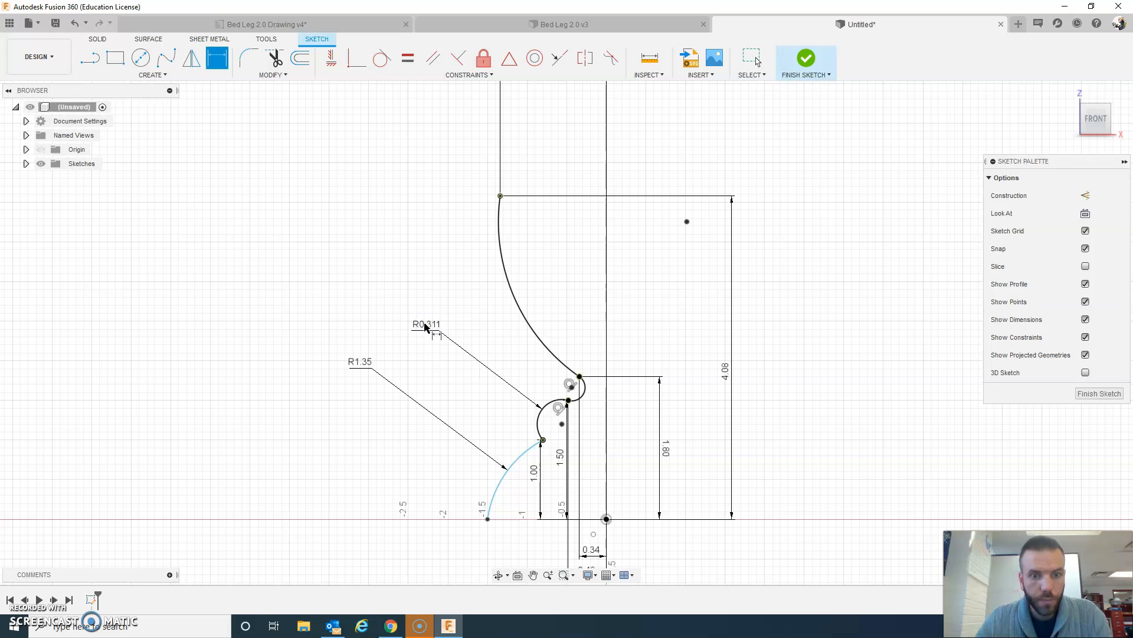
key("Escape")
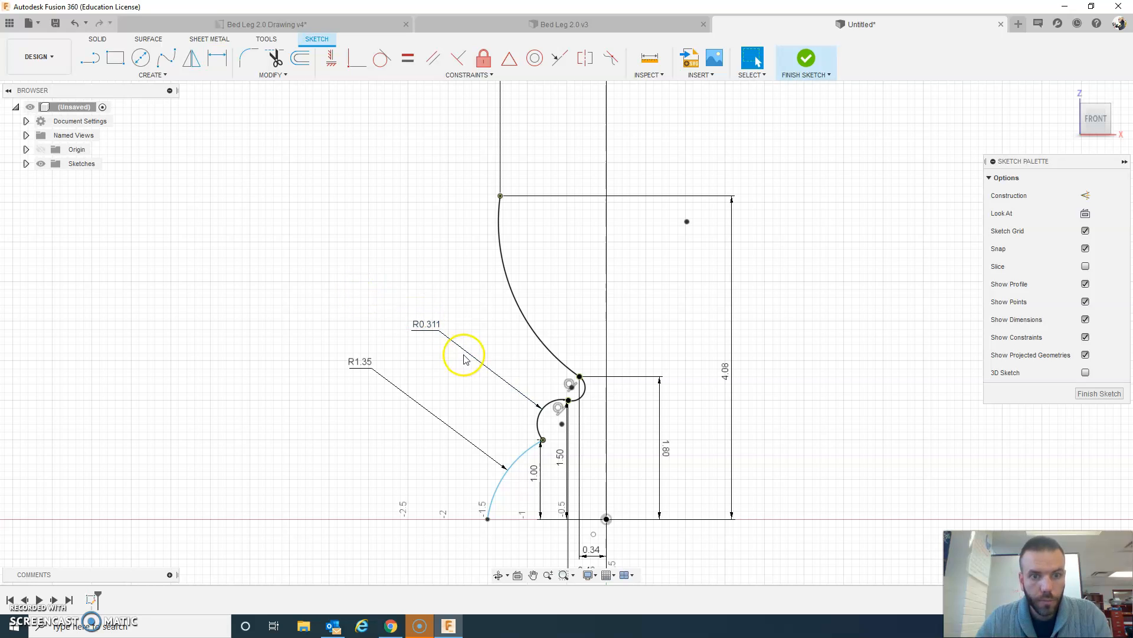
double_click(430, 324)
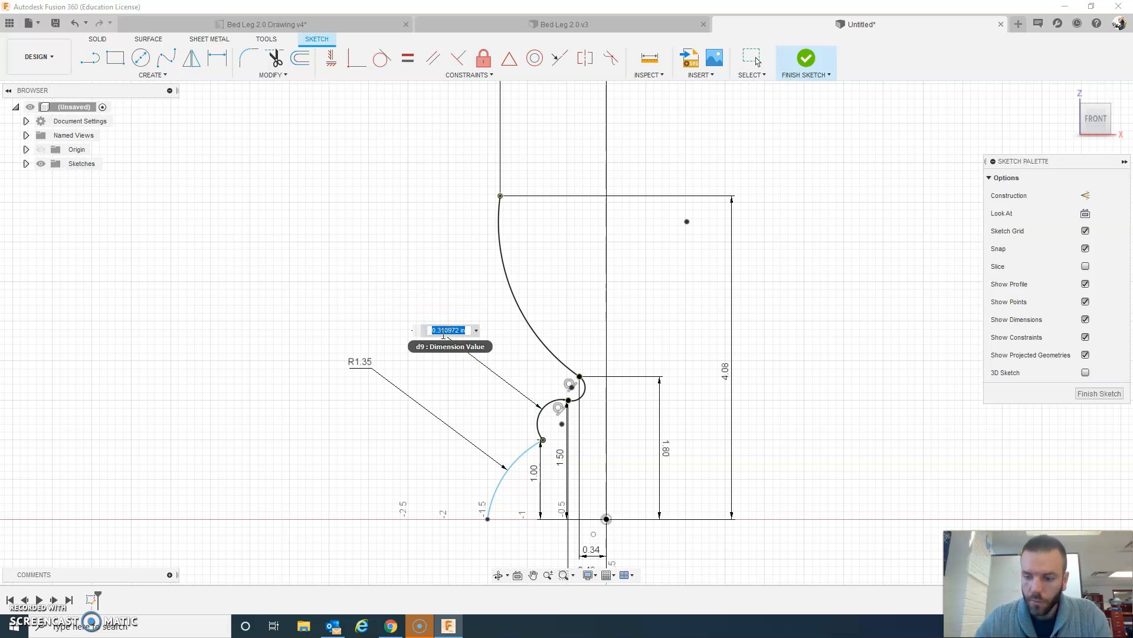
key("Return")
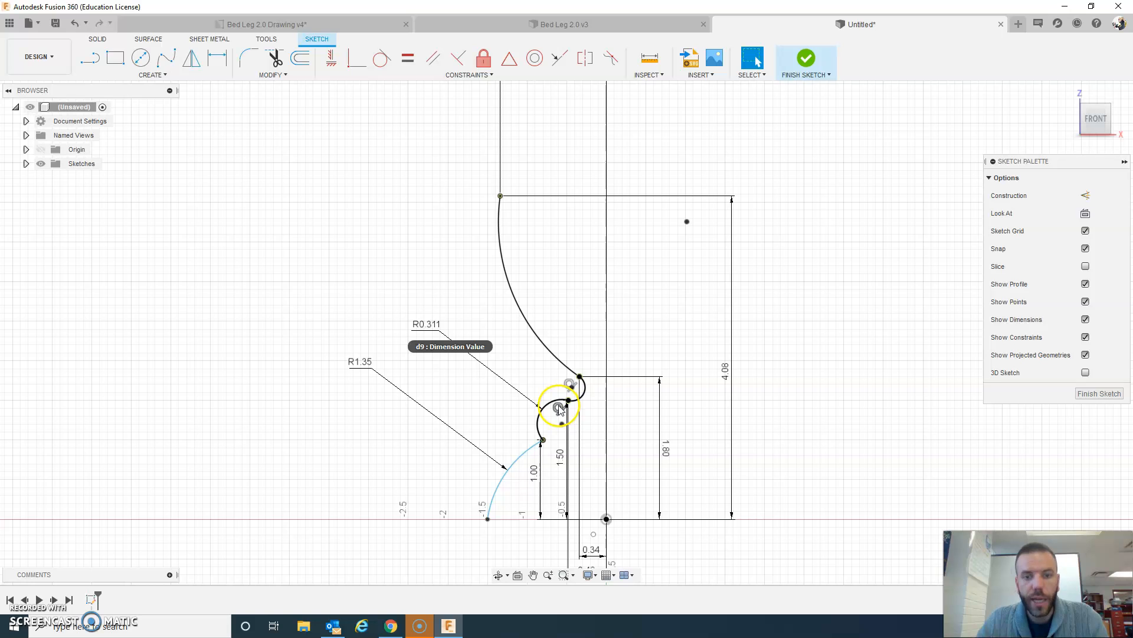
Delete the tangent constraint on the second-lowest arc and set that arc's radius to 0.52
left_click_drag(554, 417, 565, 401)
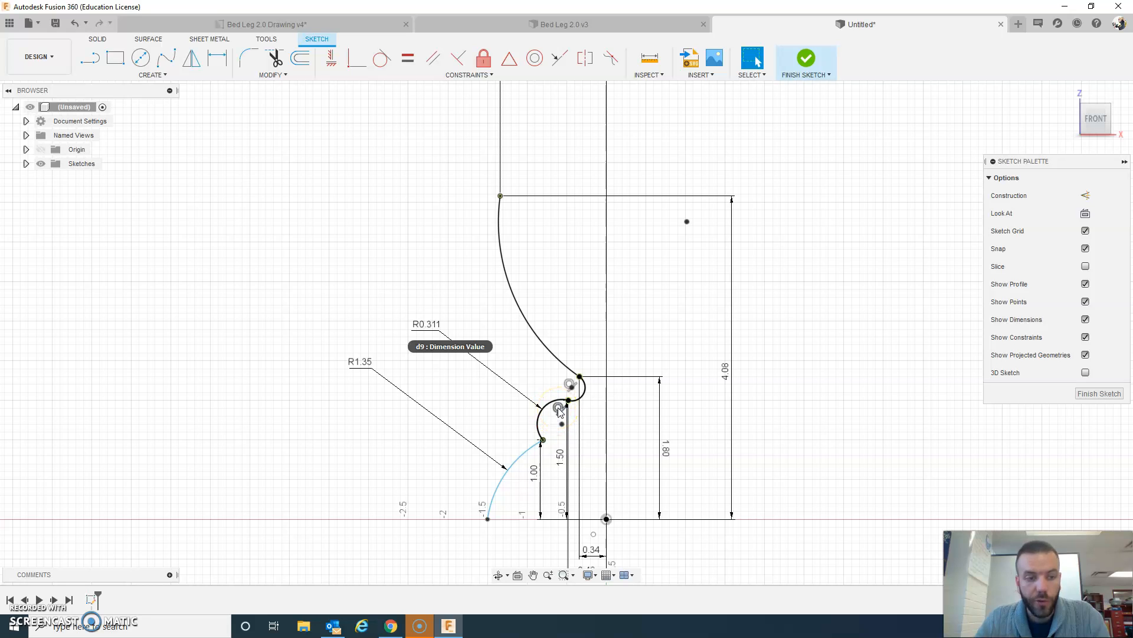
right_click(559, 411)
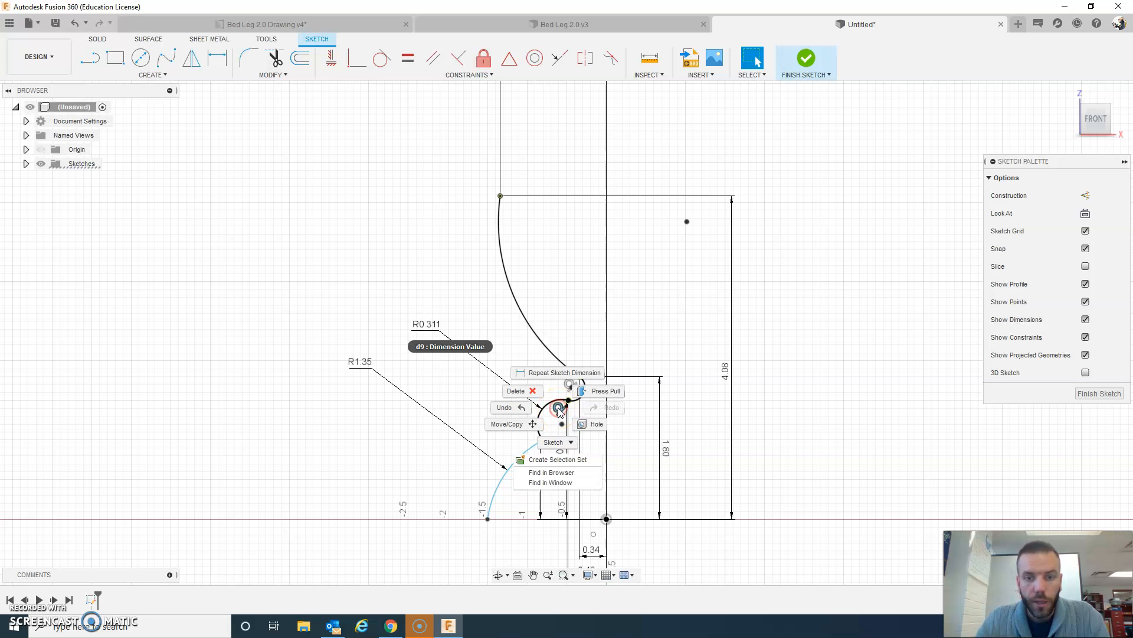
left_click(530, 391)
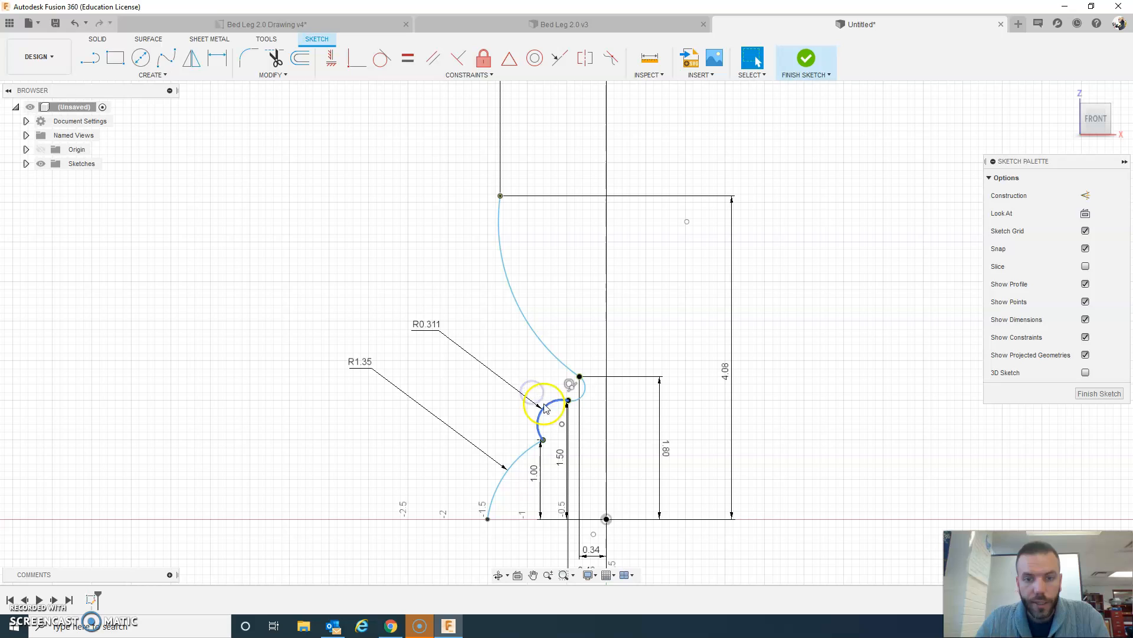
double_click(430, 325)
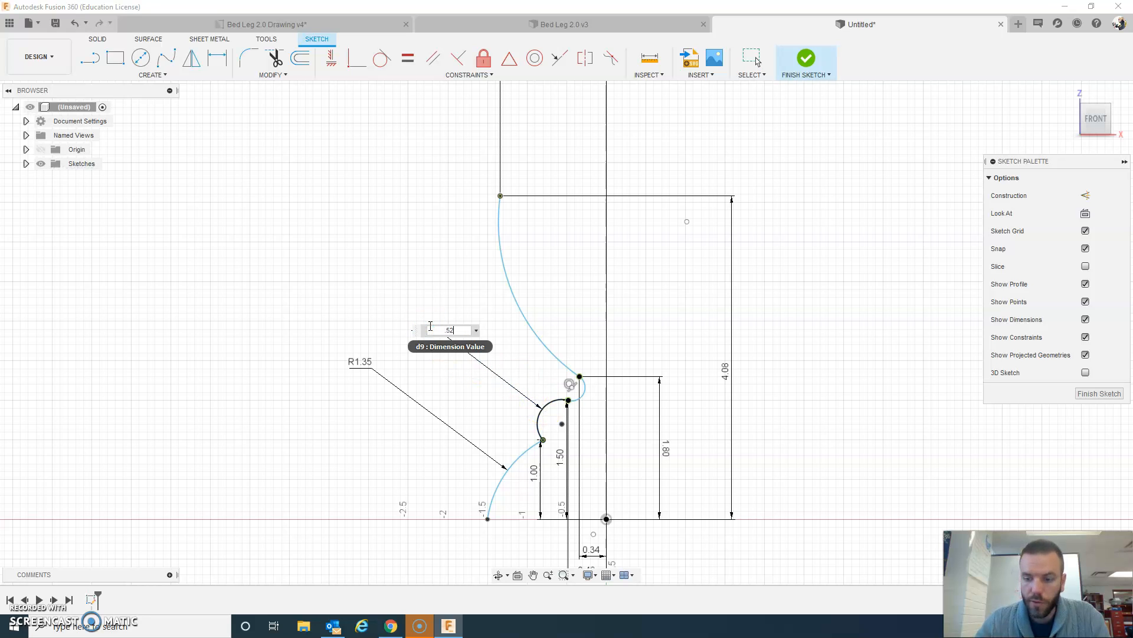
type(".52")
key("Return")
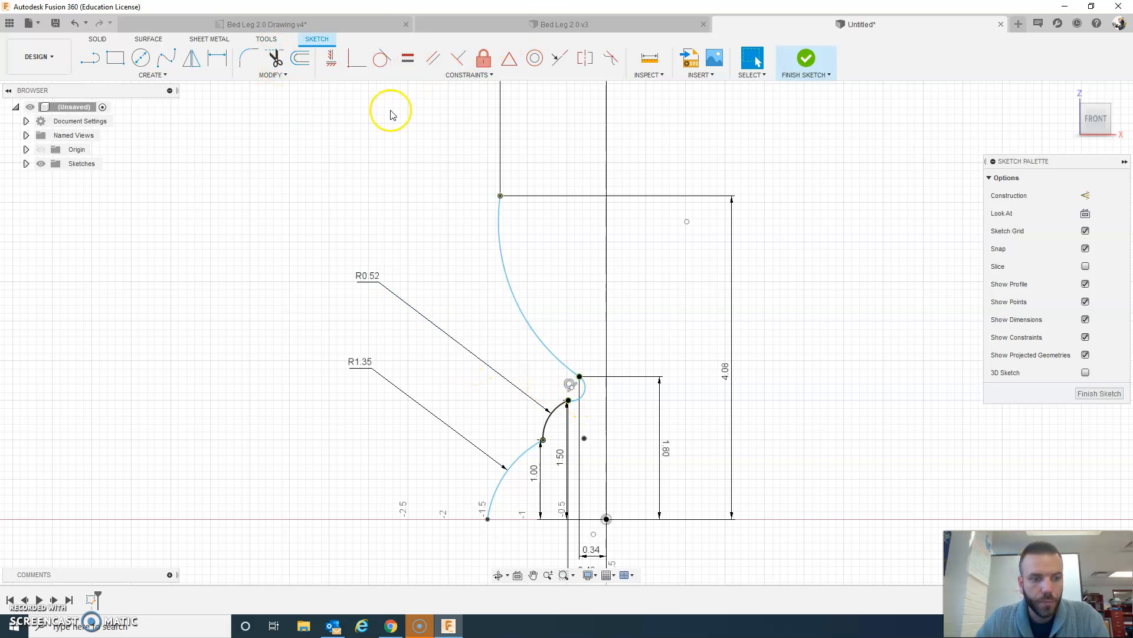
Check the small neck arc's radius in the Bed Leg 2.0 drawing and delete the arc's tangent constraint in the sketch
left_click(280, 24)
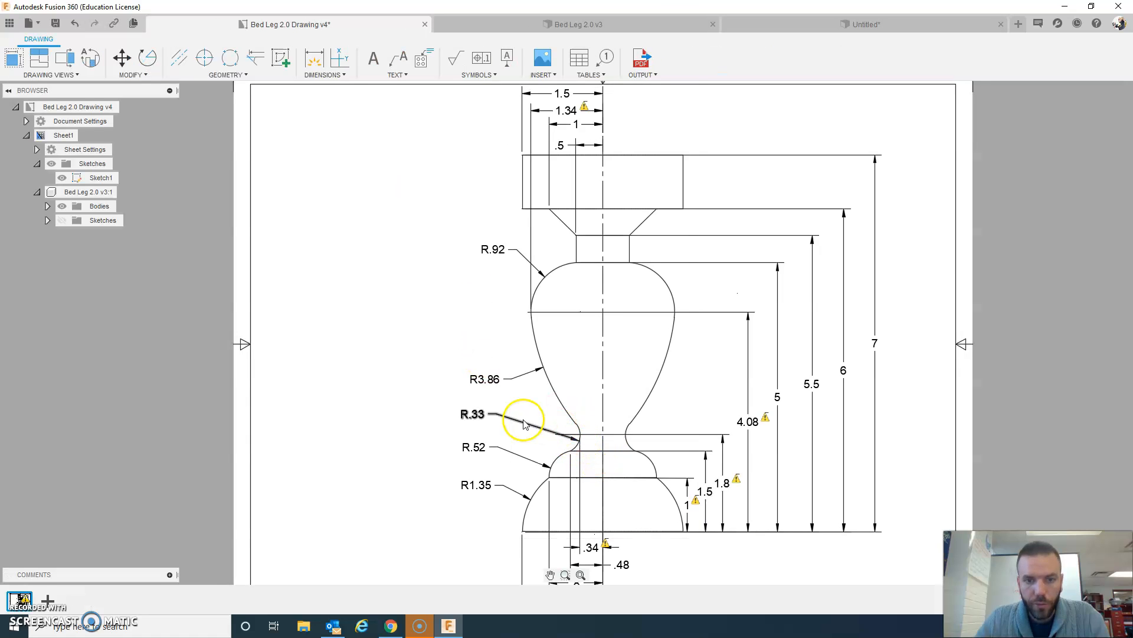
left_click(837, 25)
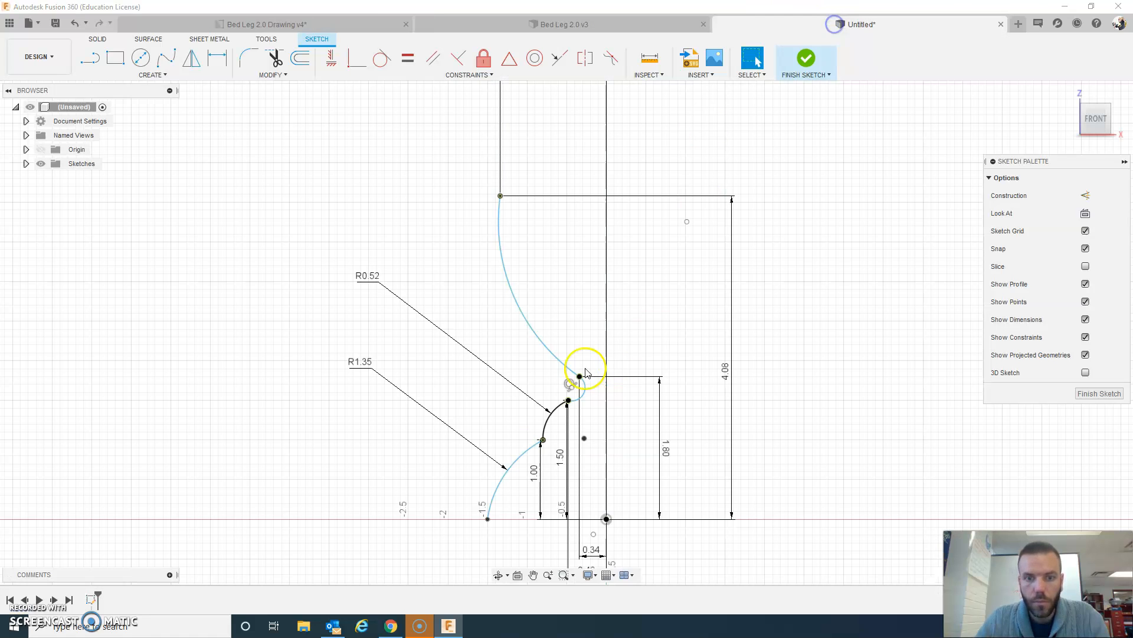
right_click(570, 386)
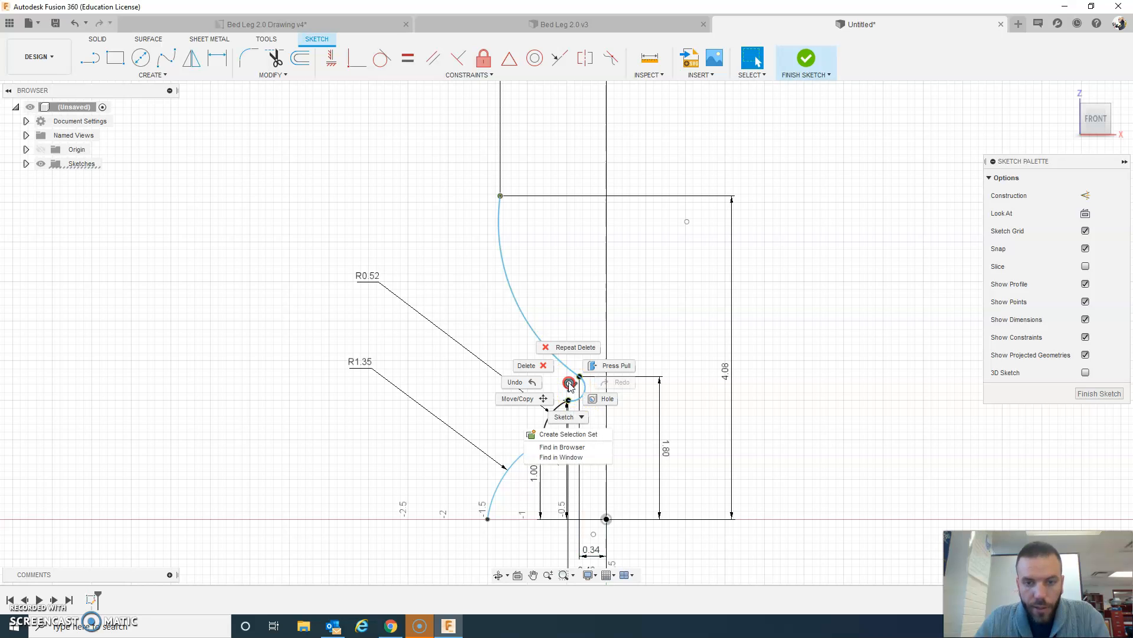
left_click(533, 363)
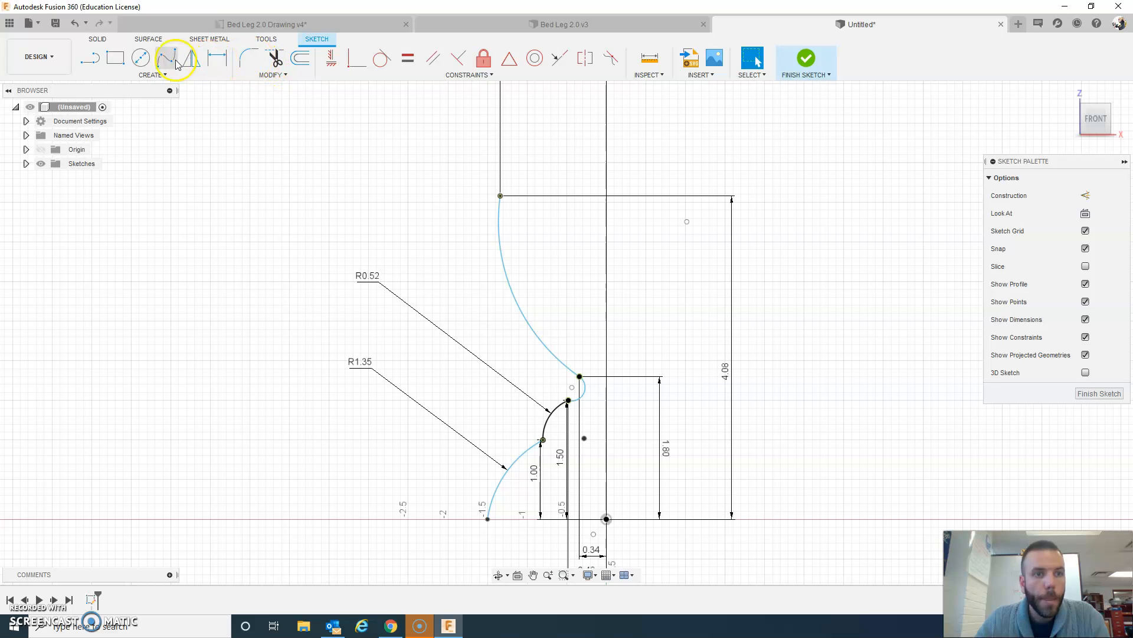
Dimension the small neck arc between the 1.50 and 1.80 heights with a radius of 0.33
left_click(217, 66)
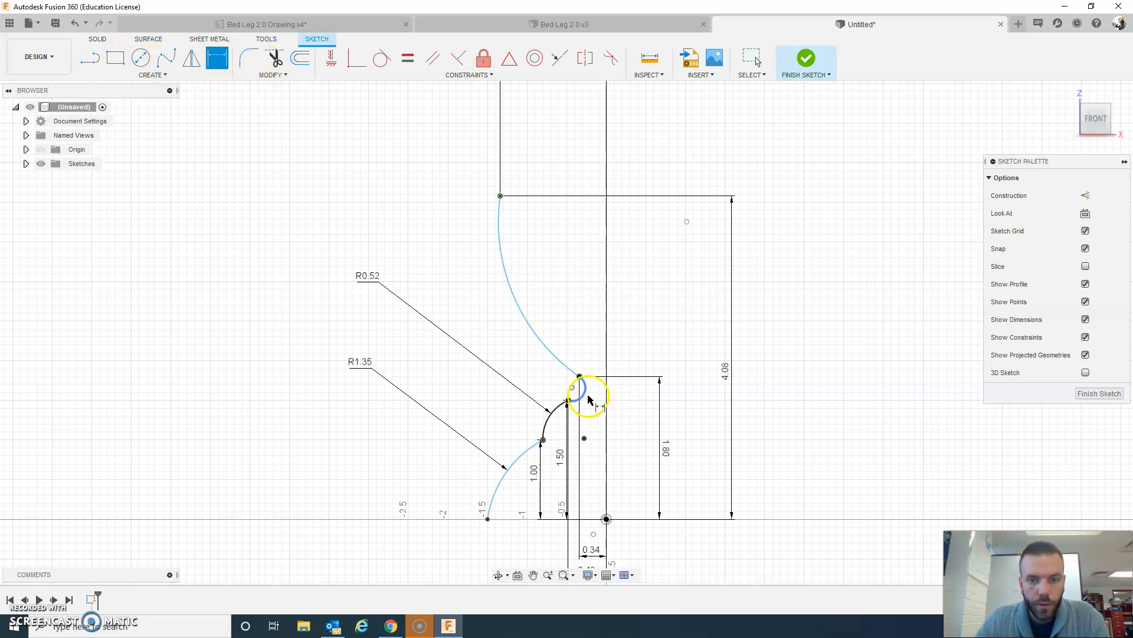
left_click(583, 394)
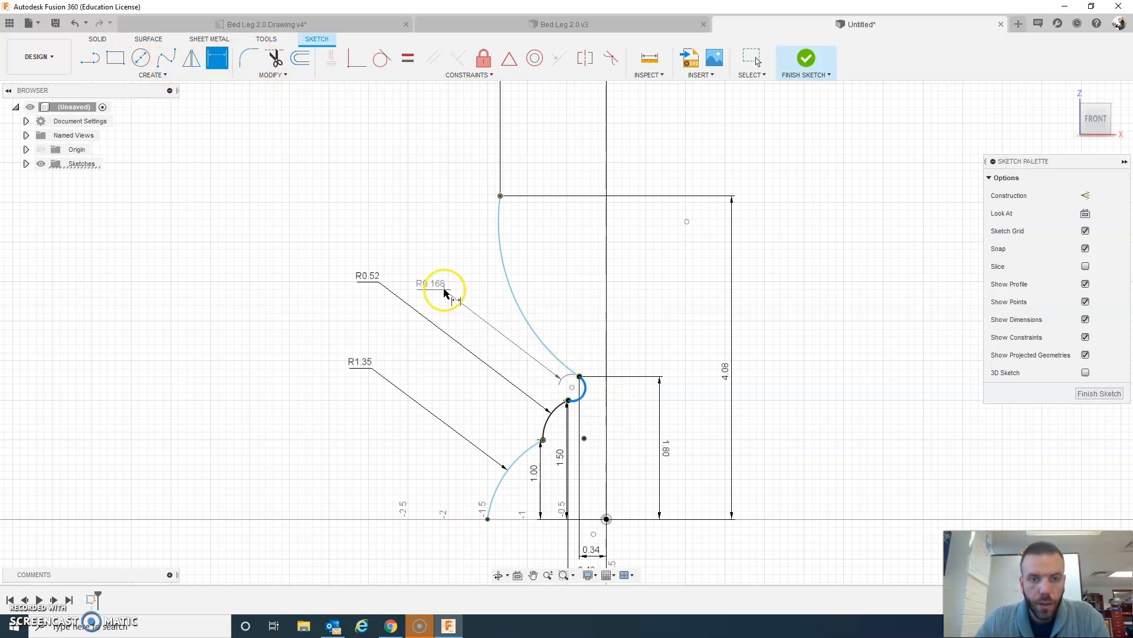
left_click(381, 251)
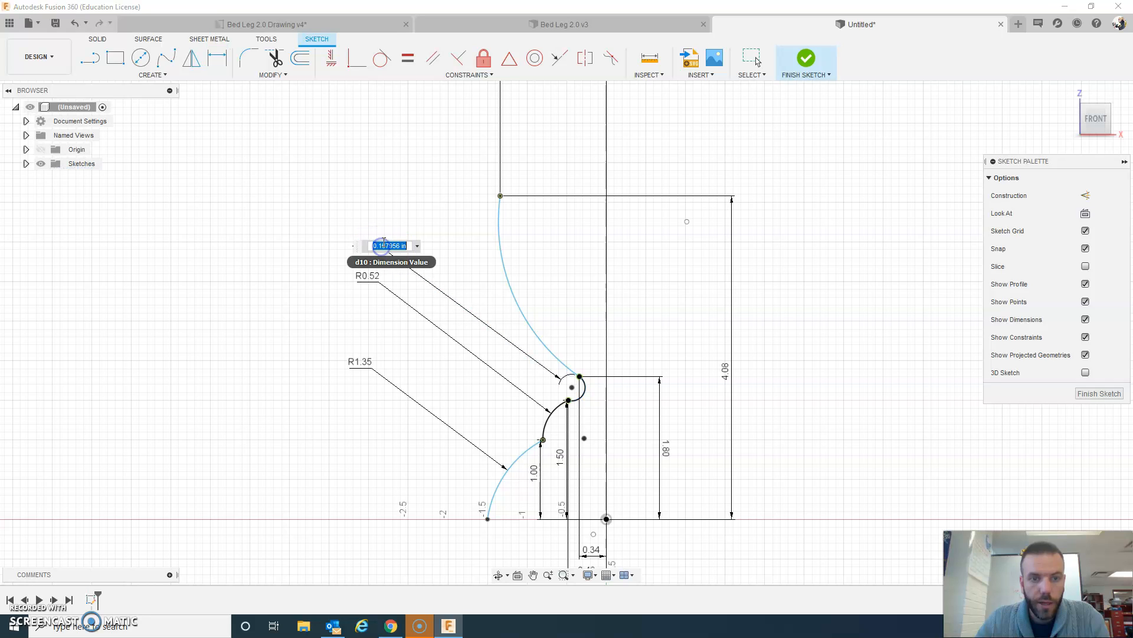
key("Return")
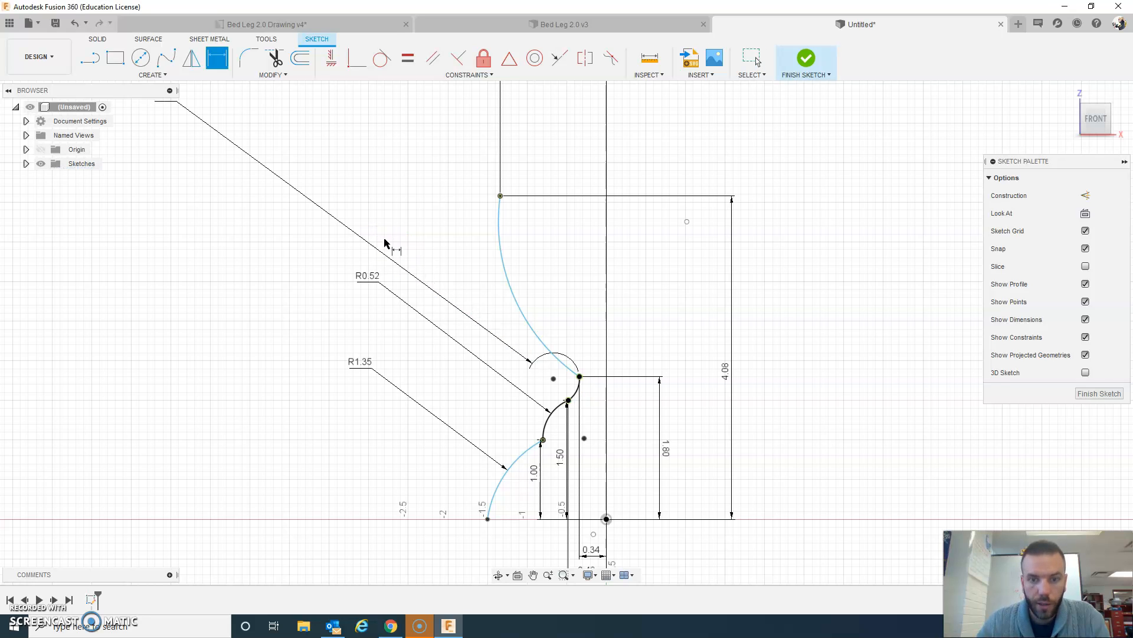
Look up the long arc above the neck in the Bed Leg 2.0 drawing and dimension its radius as 3.86
left_click(273, 26)
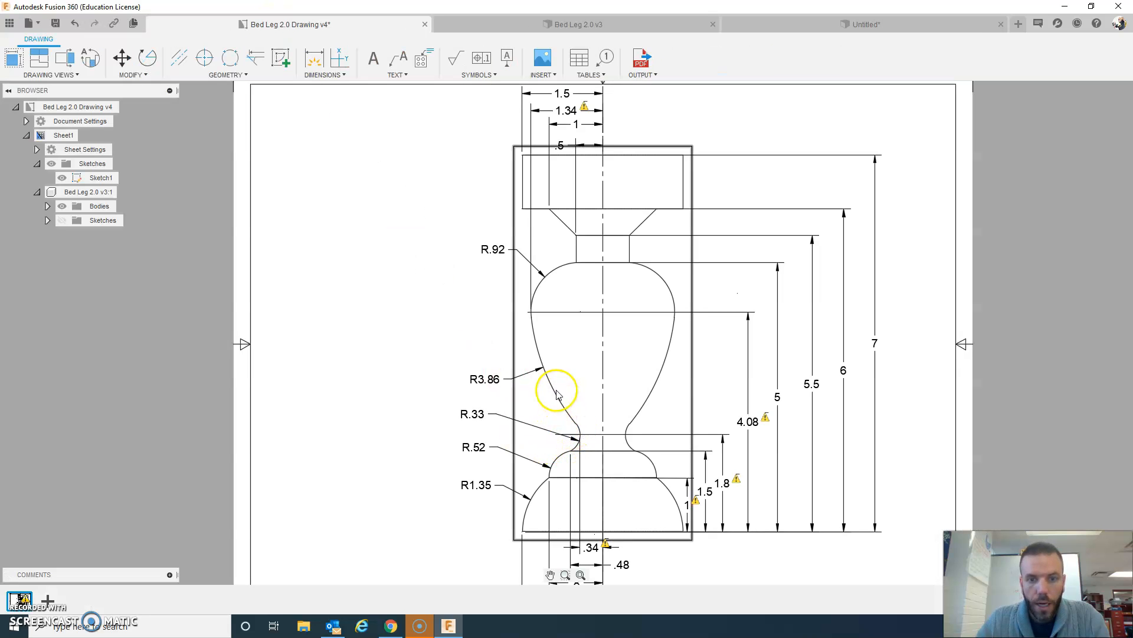
left_click(857, 25)
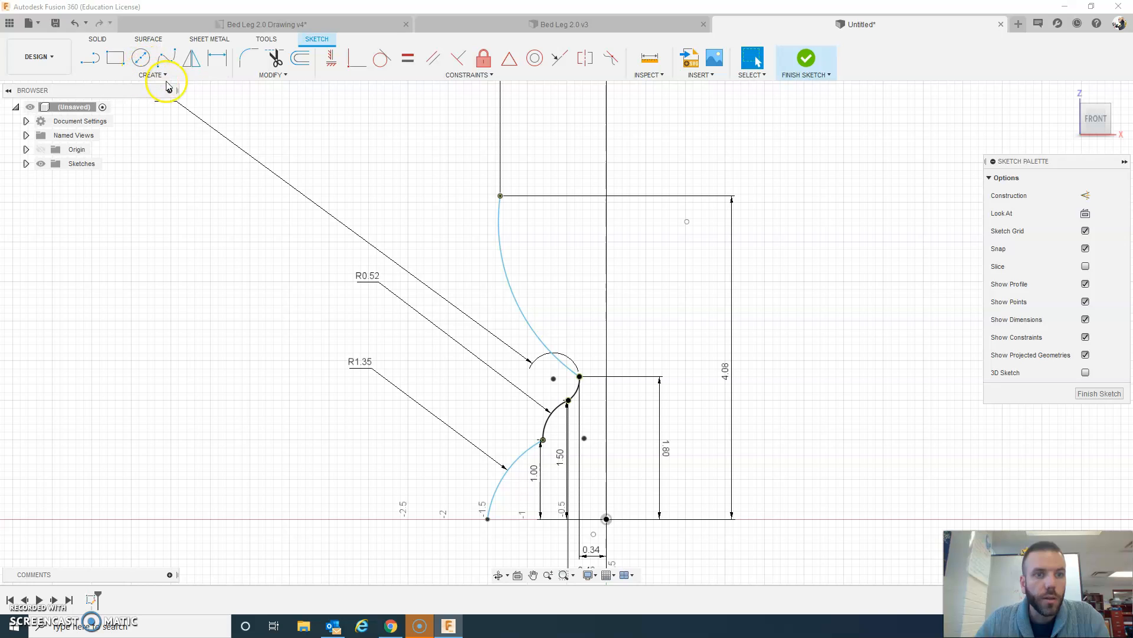
left_click(217, 58)
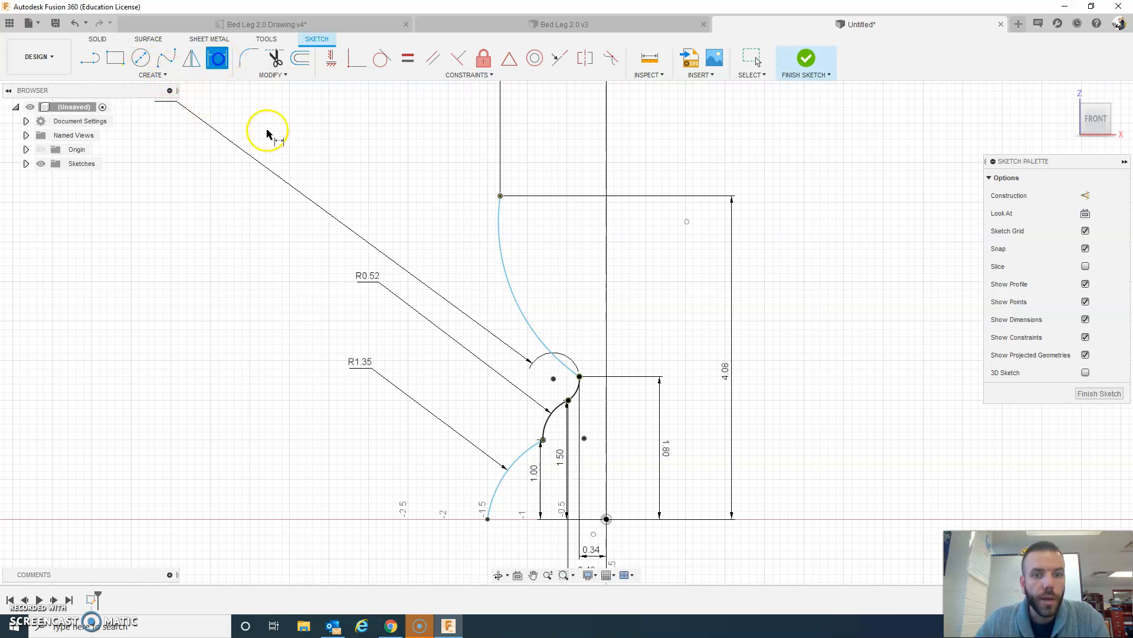
left_click(509, 286)
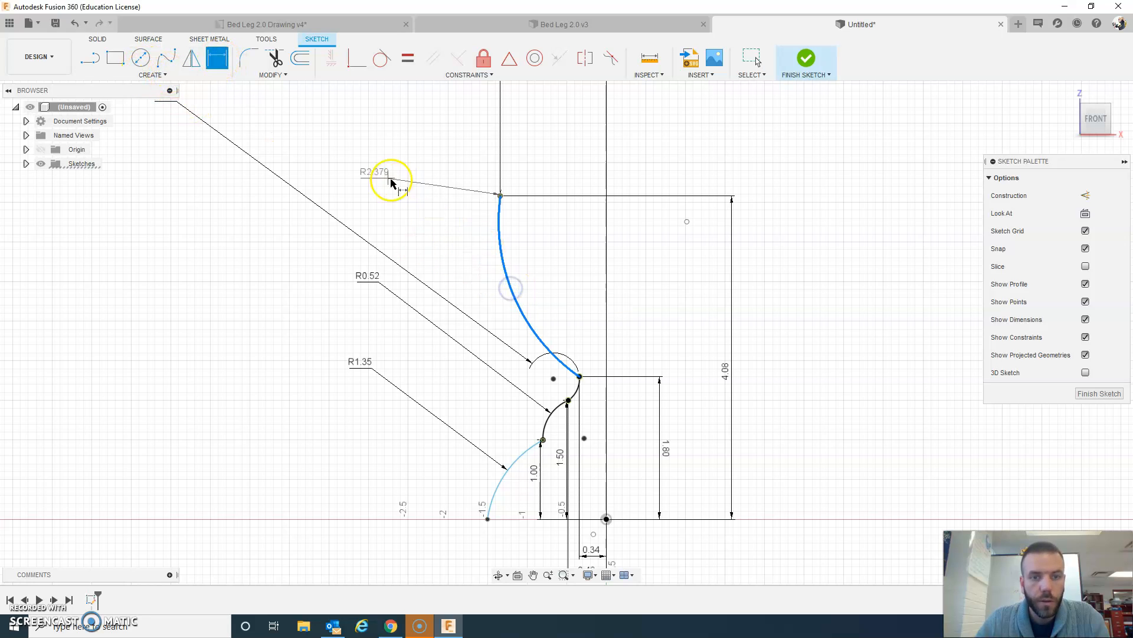
scroll(356, 175, "down", 2)
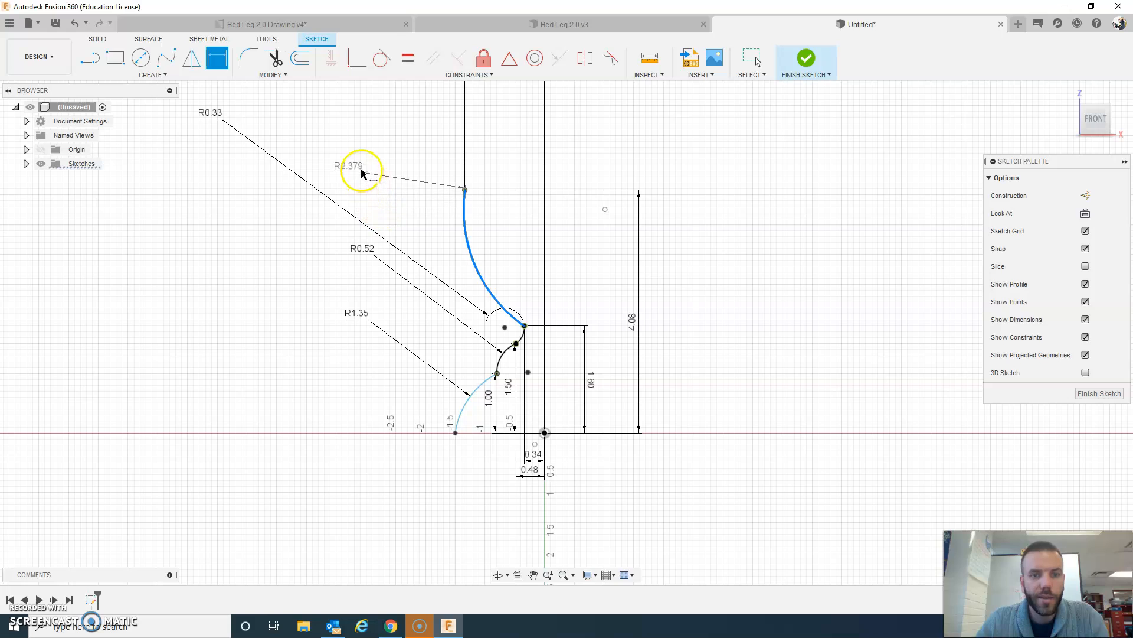
left_click(427, 193)
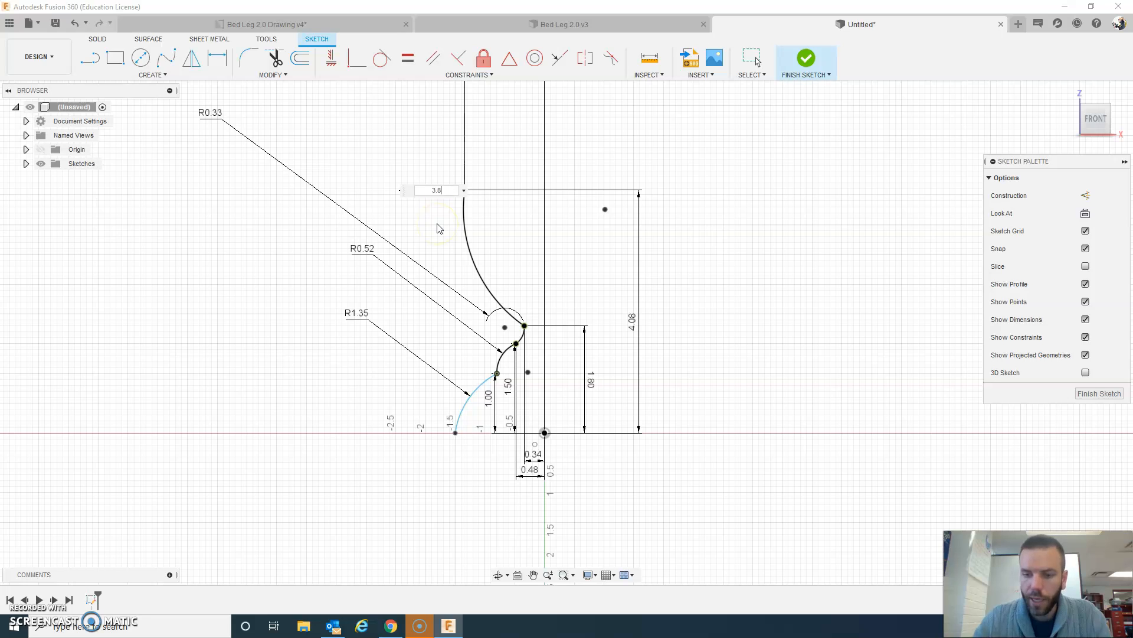
type("3.86")
key("Return")
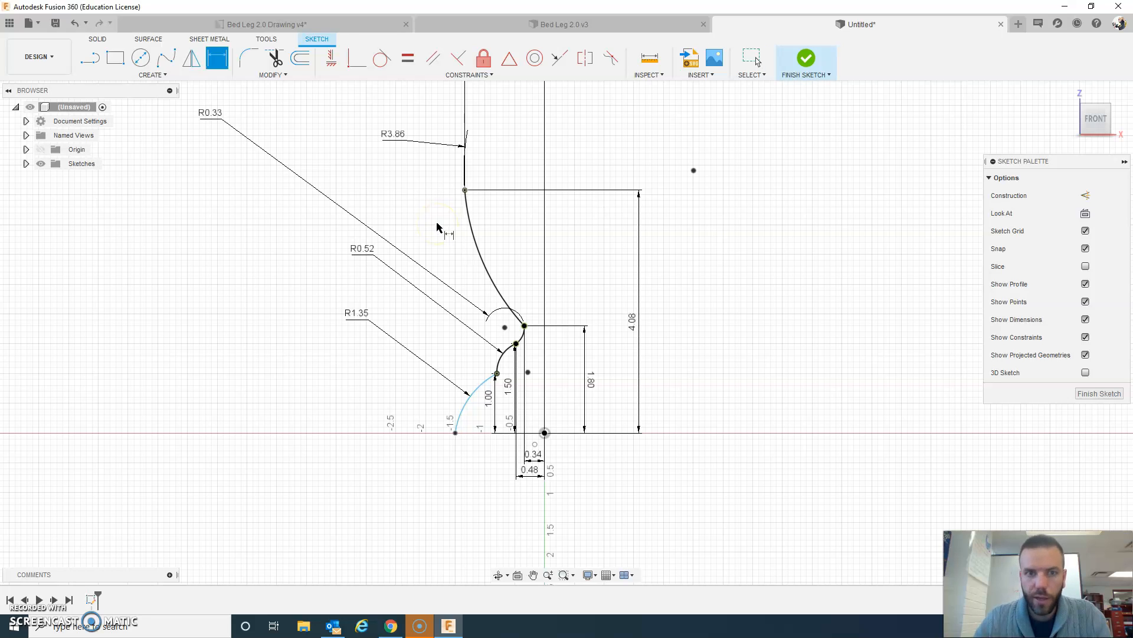
Compare the junction of the long arc and the neck arc with the drawing and the right view of the Bed Leg 2.0 model
left_click(326, 24)
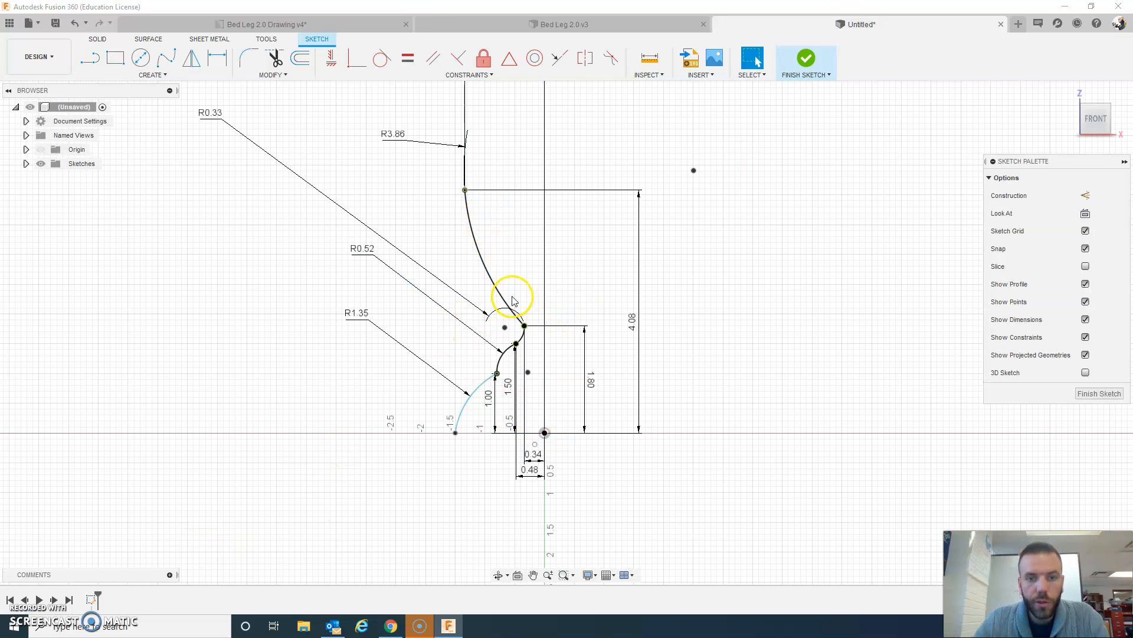
scroll(511, 310, "up", 4)
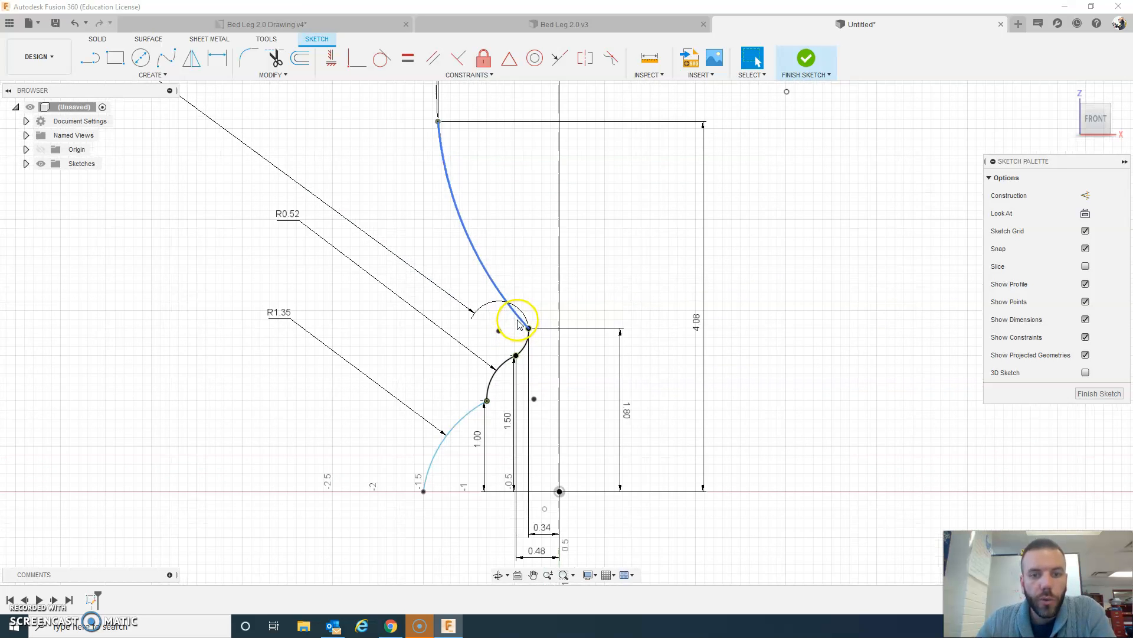
scroll(546, 356, "up", 2)
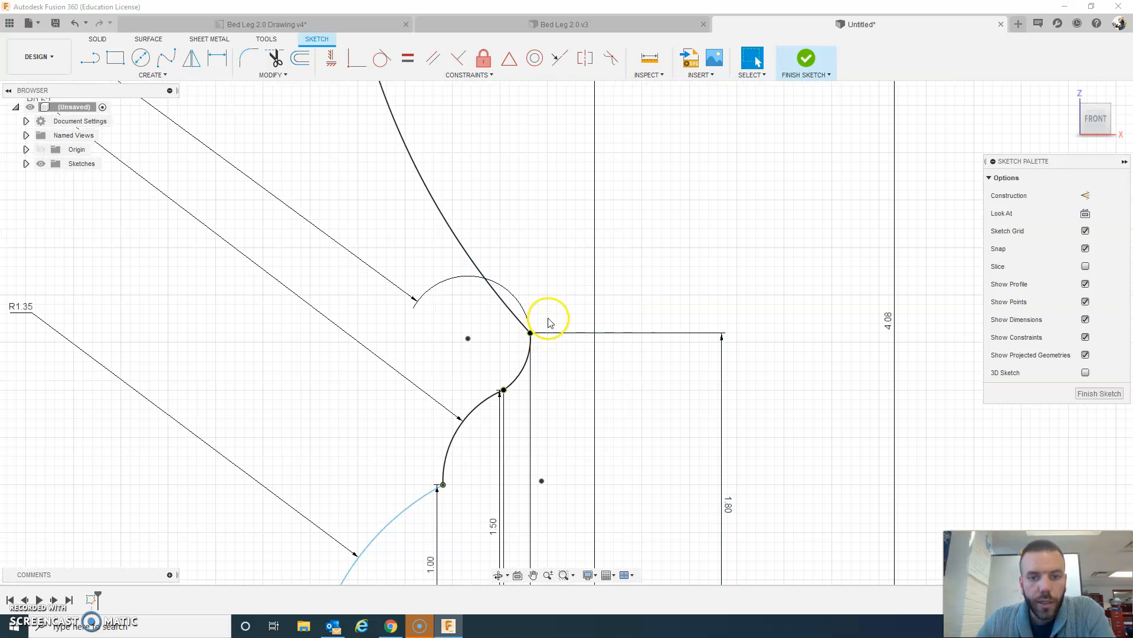
left_click(578, 27)
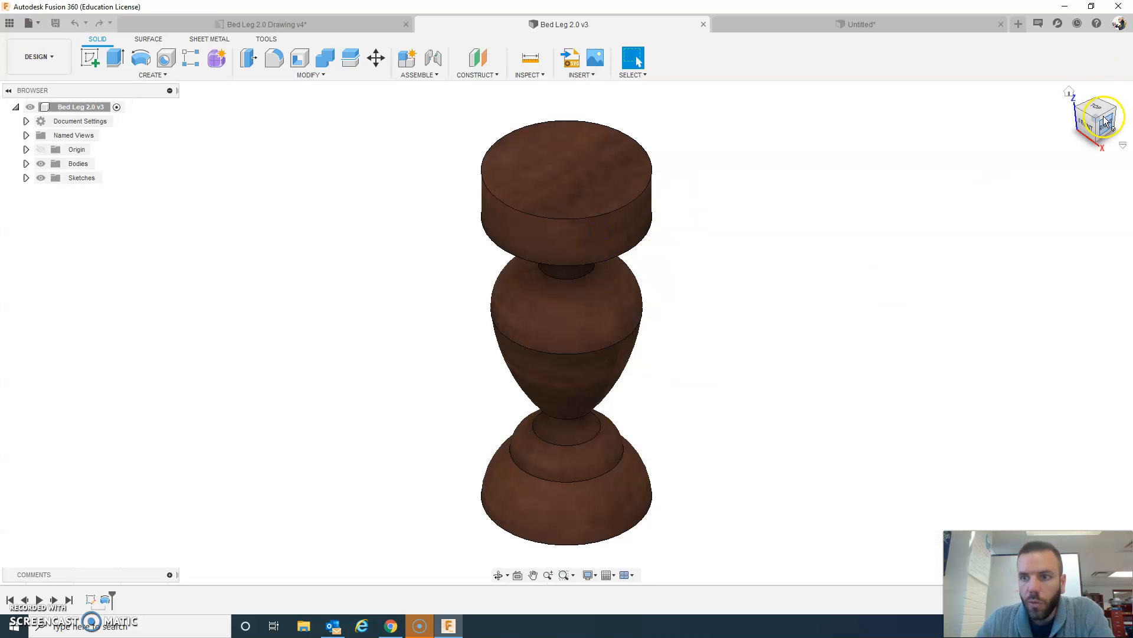
left_click(1105, 133)
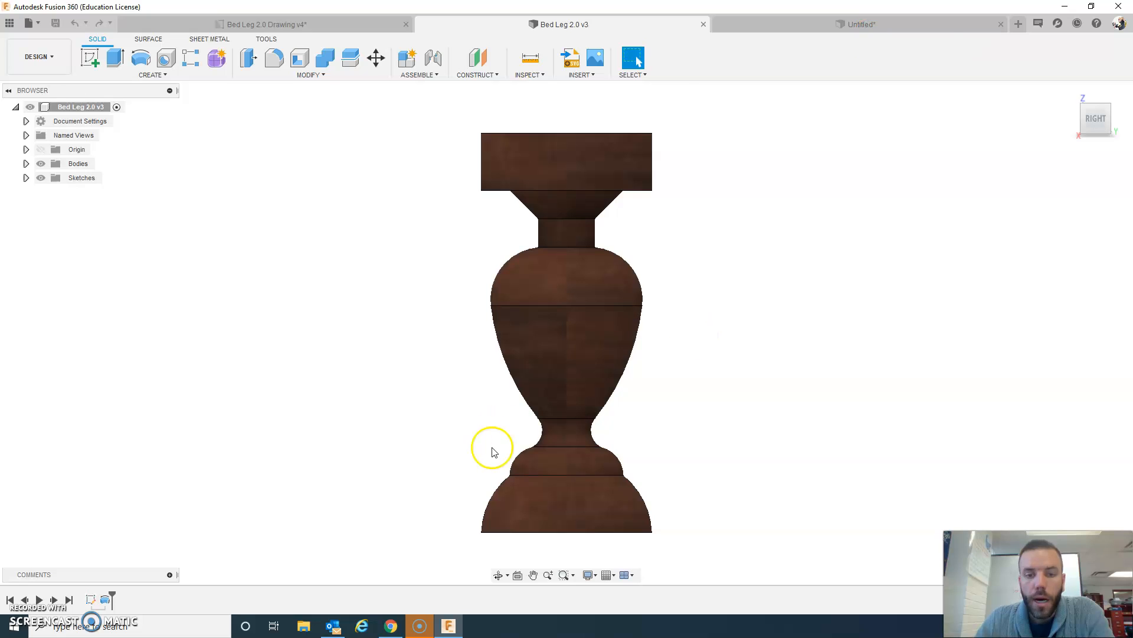
Try to make the long R3.86 arc tangent to the small R0.33 neck arc in the untitled sketch
left_click(847, 24)
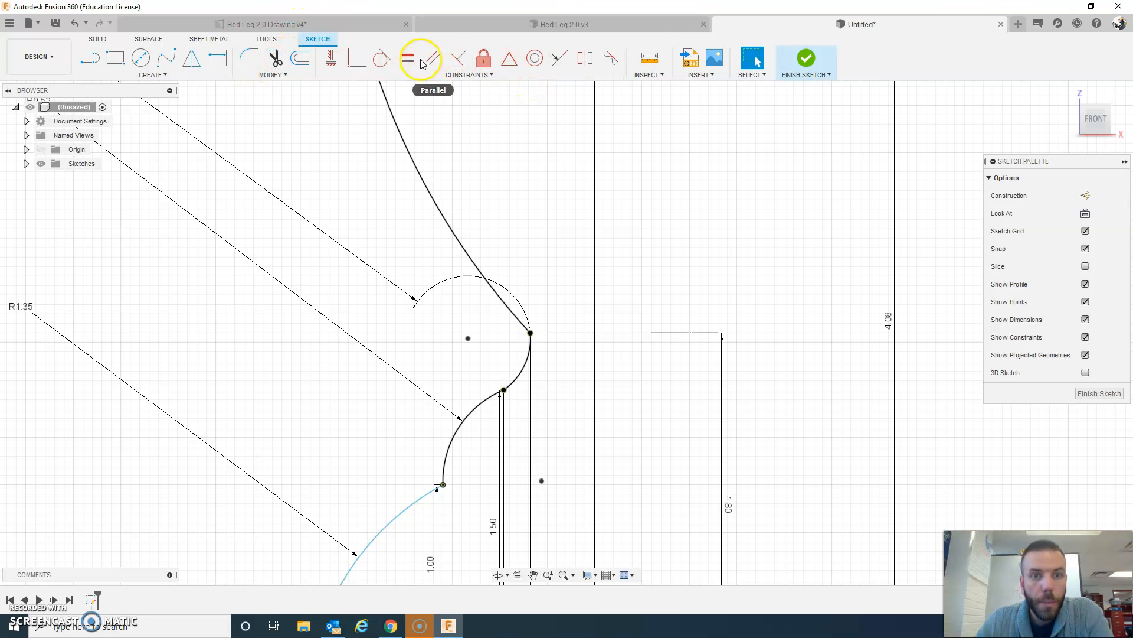
left_click(382, 58)
left_click(514, 335)
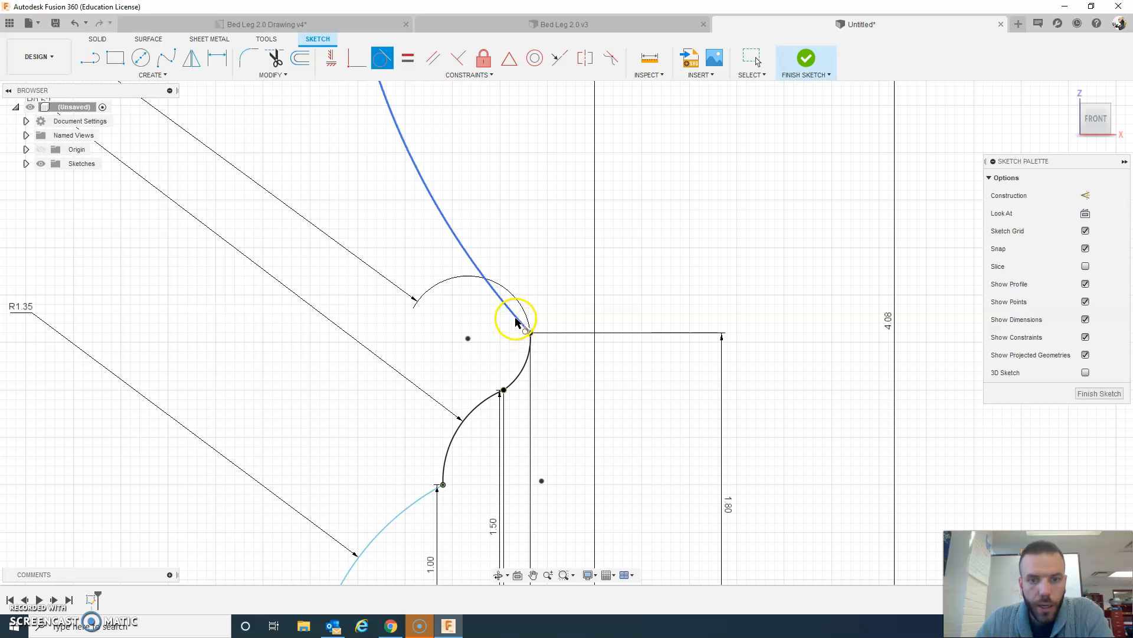
left_click(530, 352)
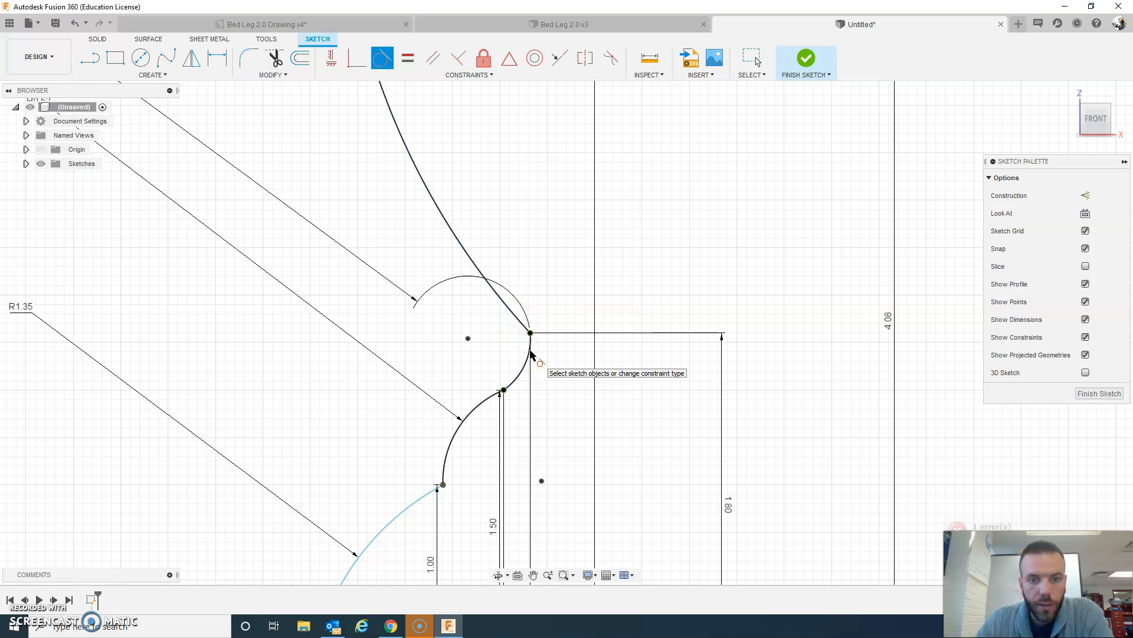
left_click(514, 317)
scroll(514, 313, "down", 4)
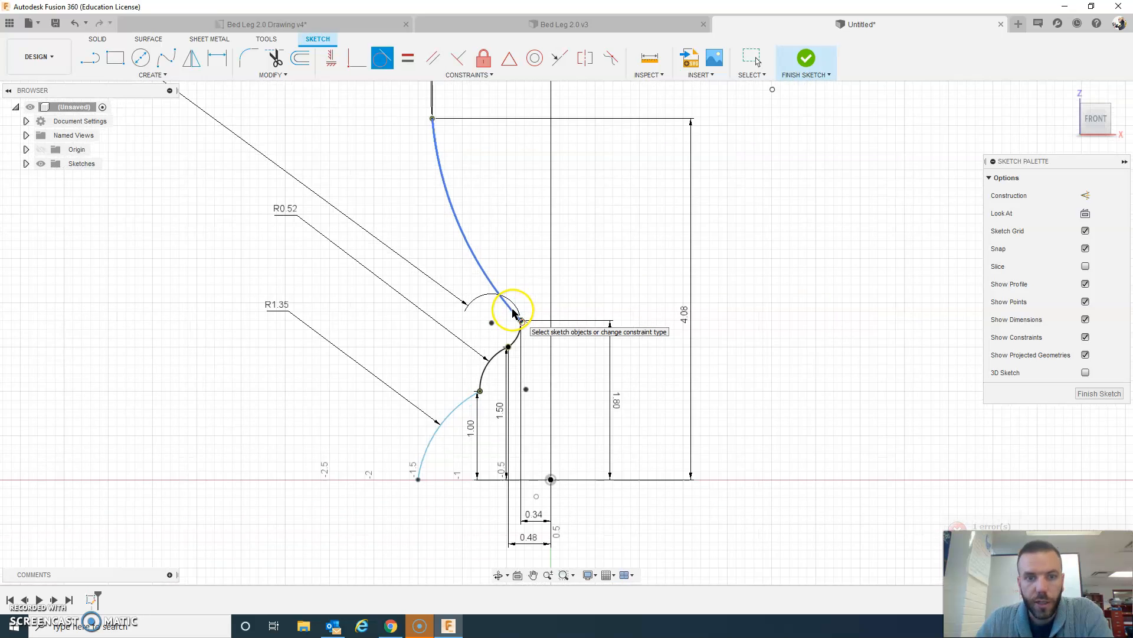
left_click(480, 260)
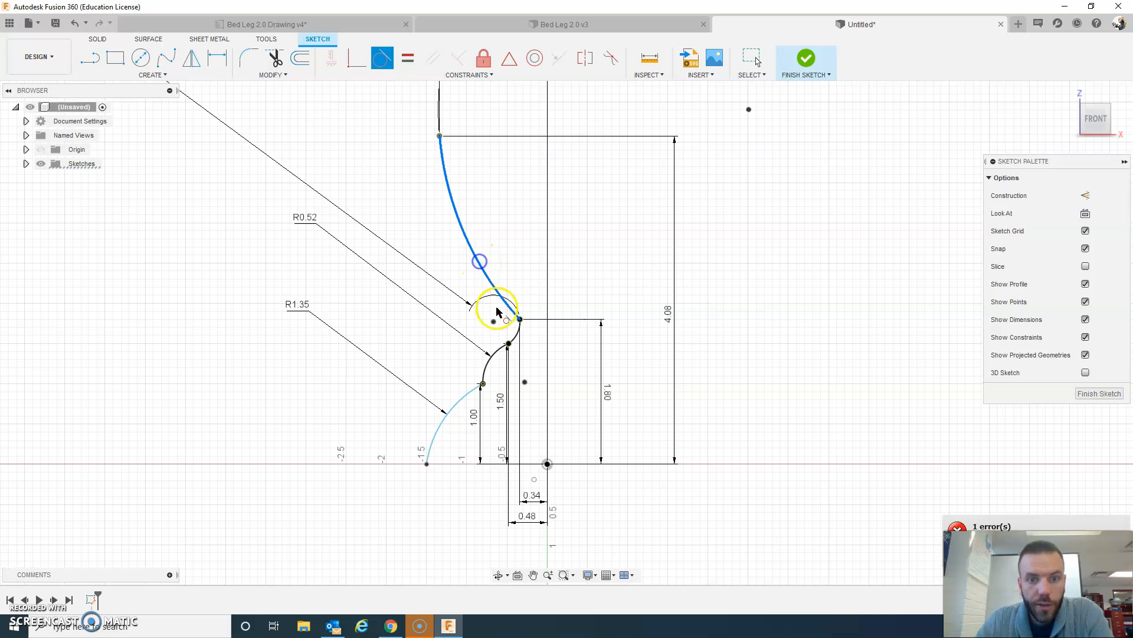
left_click(515, 332)
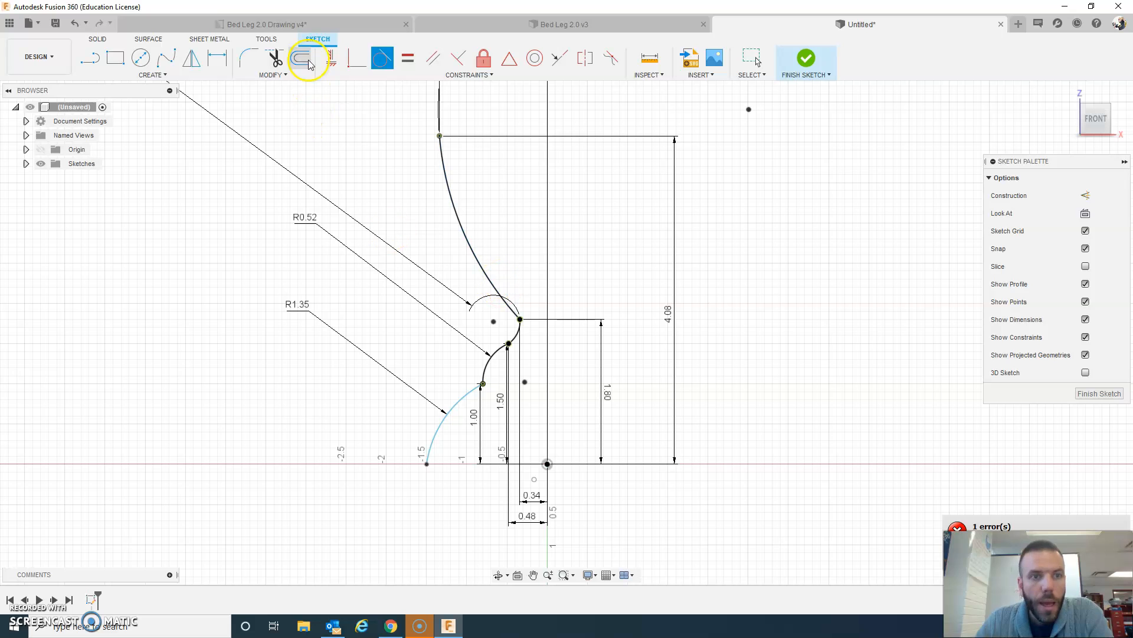
Review the arc dimensions in the Bed Leg 2.0 drawing and open the Bed Leg 2.0 model's profile sketch for editing
scroll(492, 173, "down", 2)
middle_click_drag(447, 105, 416, 180)
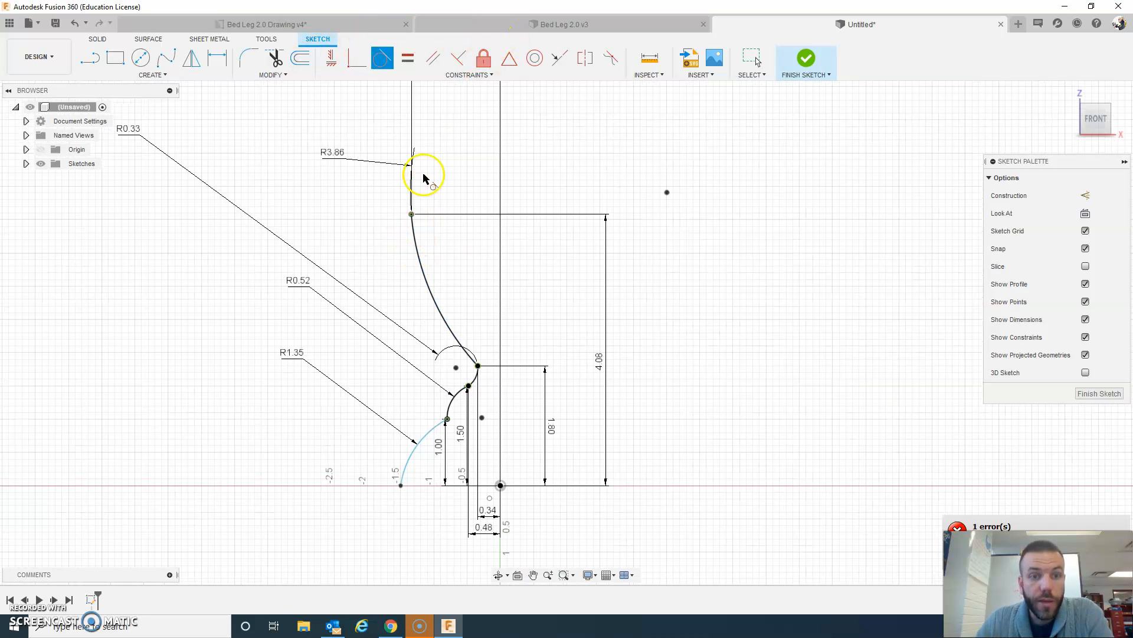
left_click(312, 24)
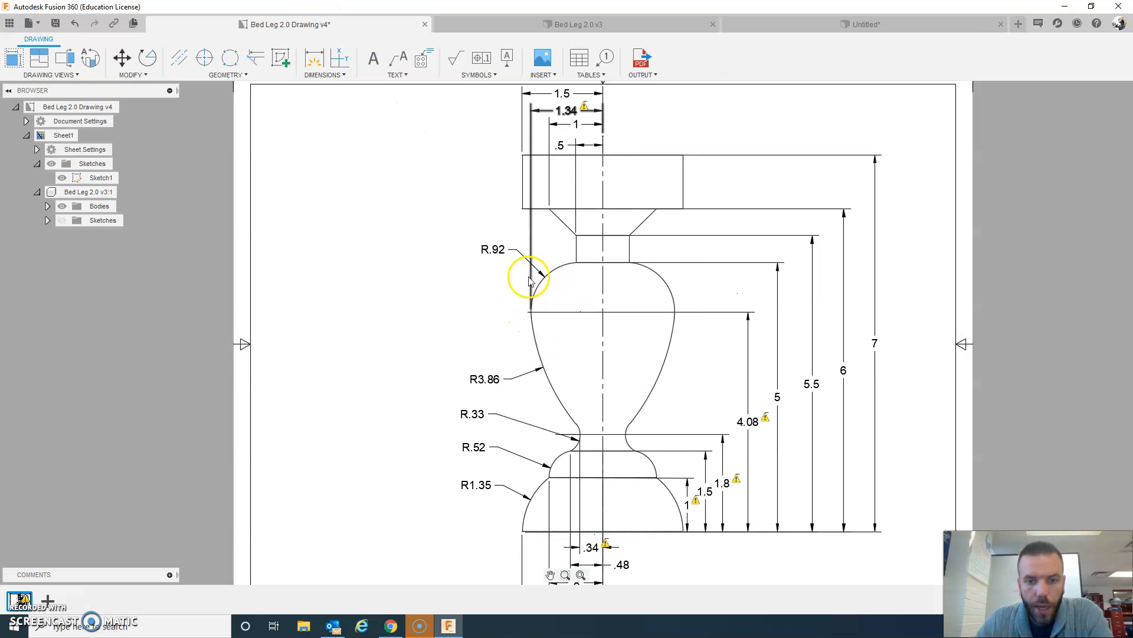
left_click(567, 24)
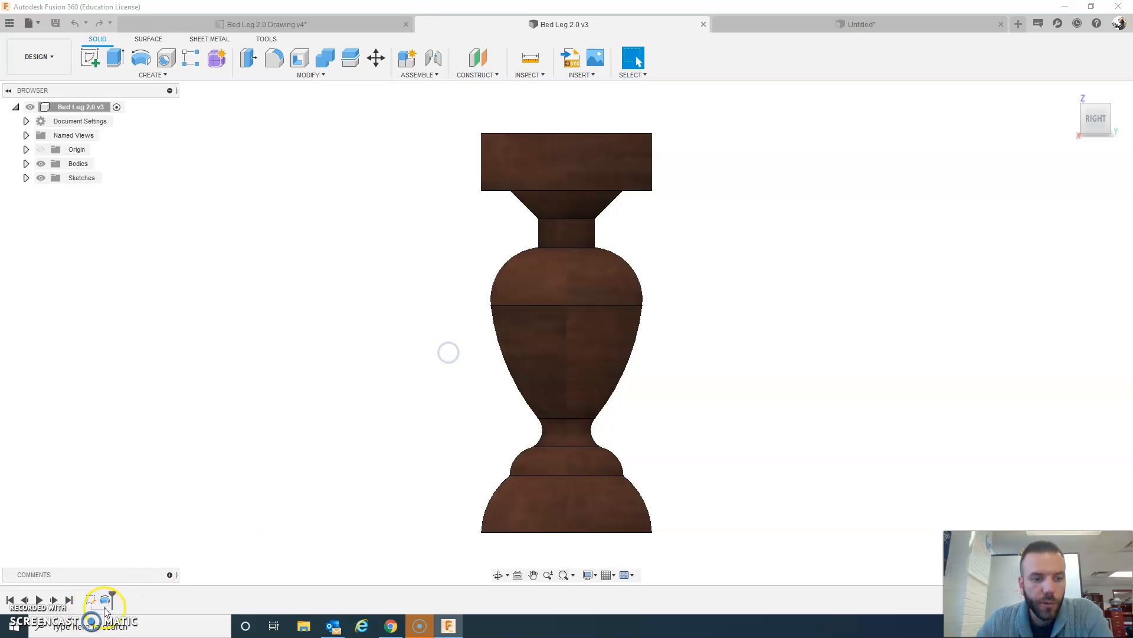
left_click(92, 601)
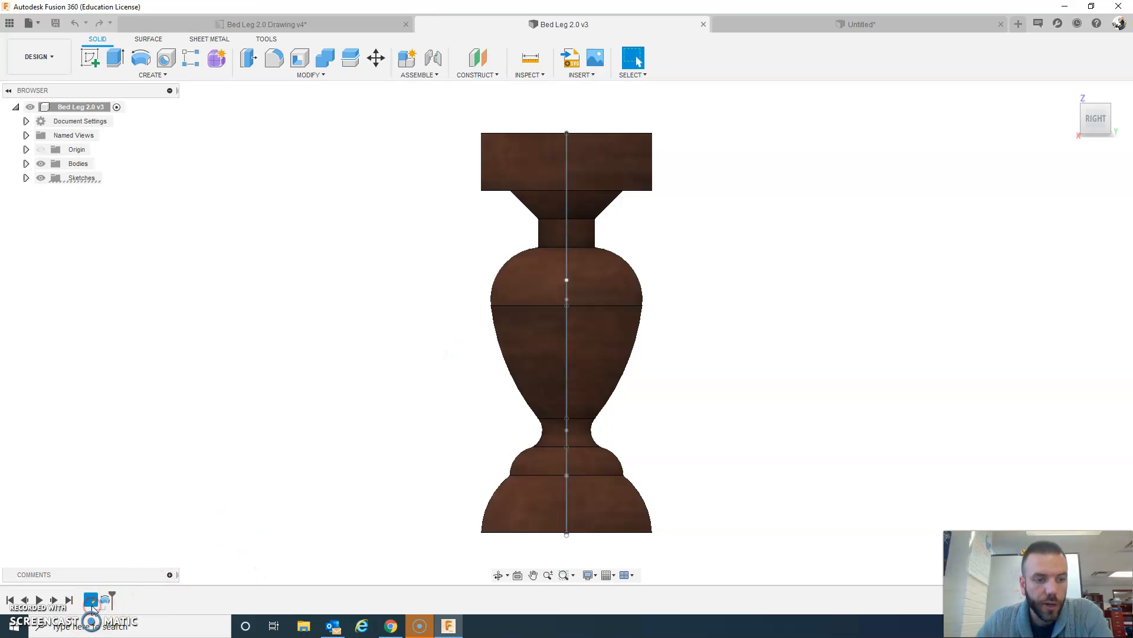
right_click(92, 601)
left_click(118, 485)
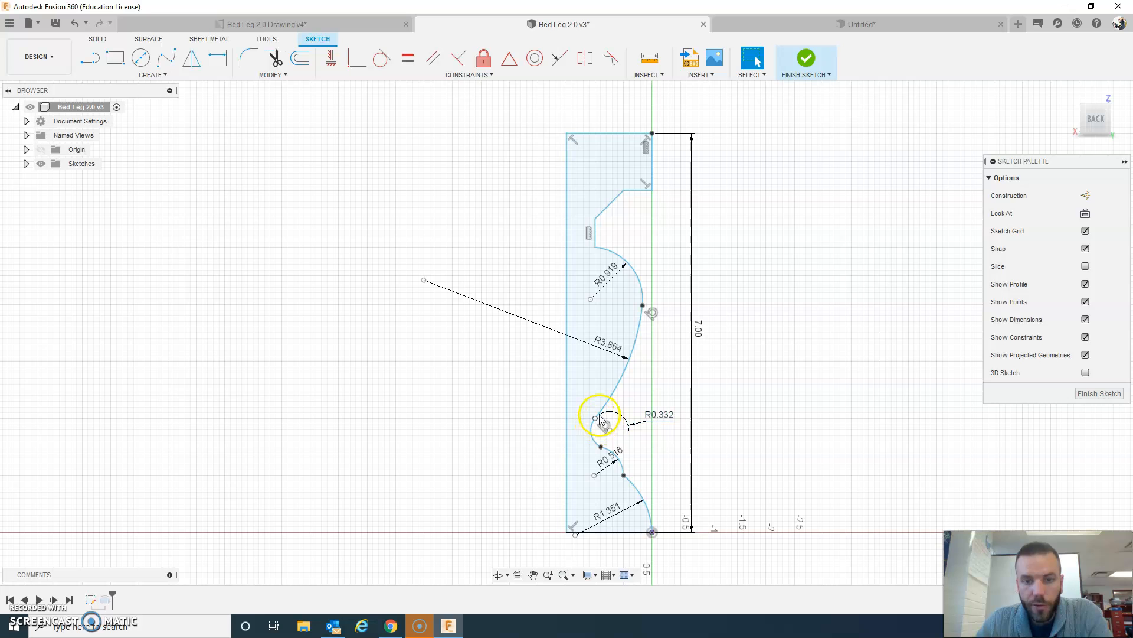
Compare the neck arc and its junctions in the untitled sketch with those in the Bed Leg 2.0 model's profile sketch
left_click(861, 24)
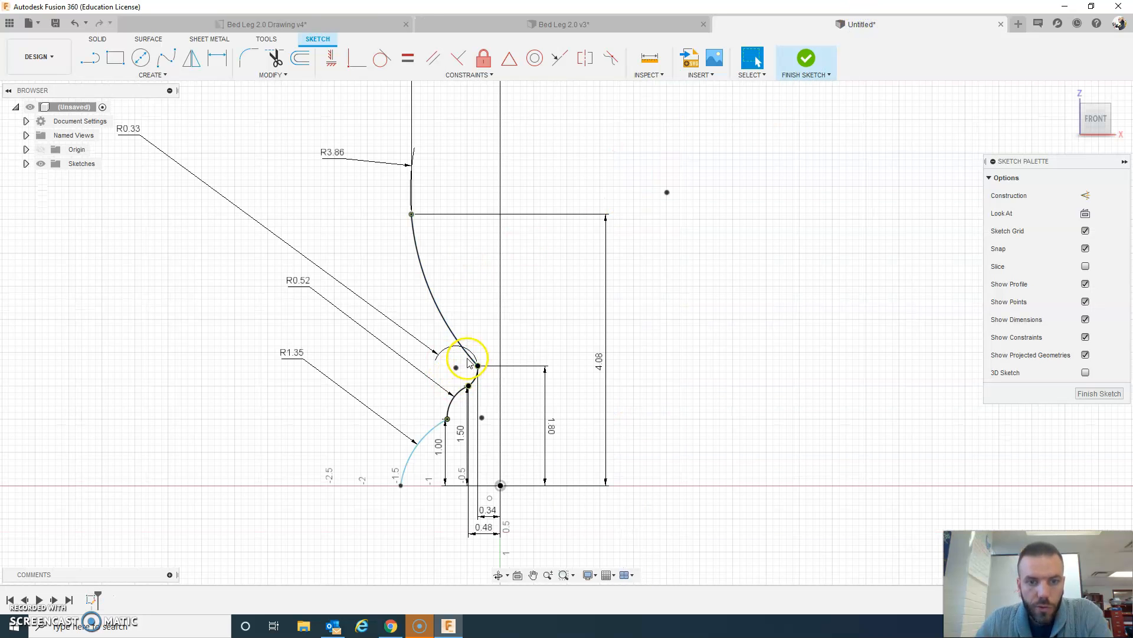
left_click(537, 26)
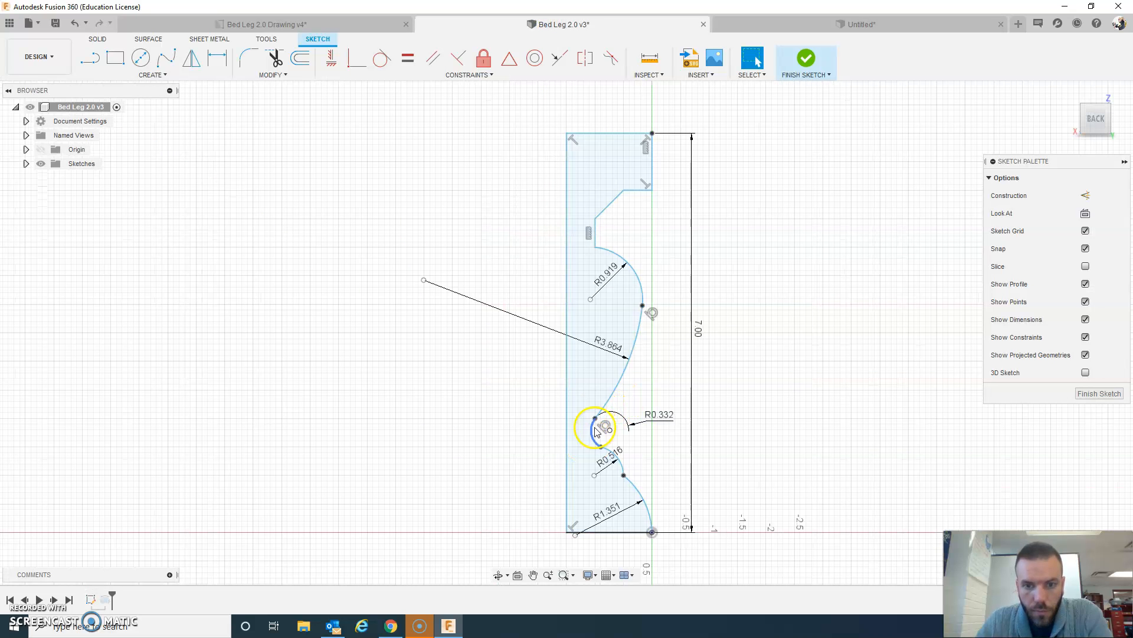
left_click(850, 27)
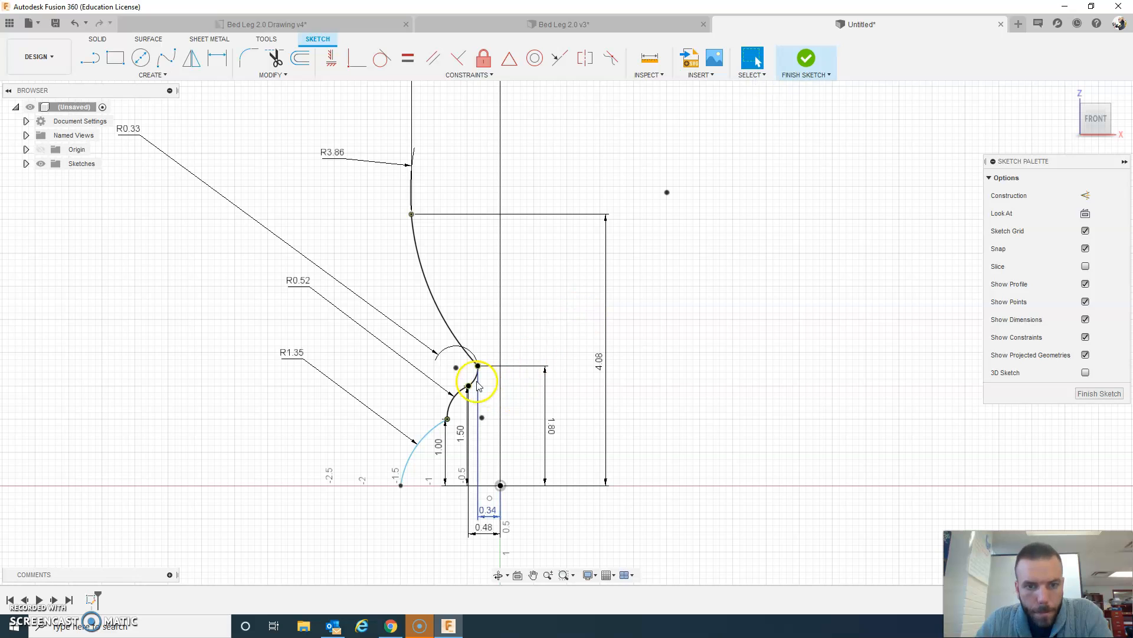
left_click(614, 28)
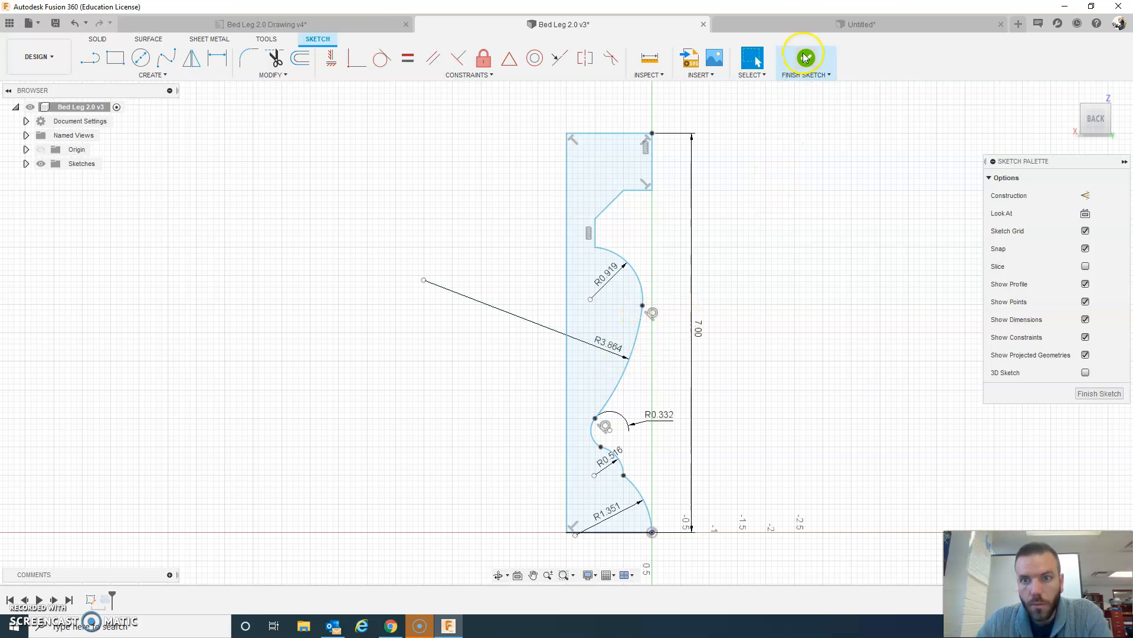
left_click(844, 22)
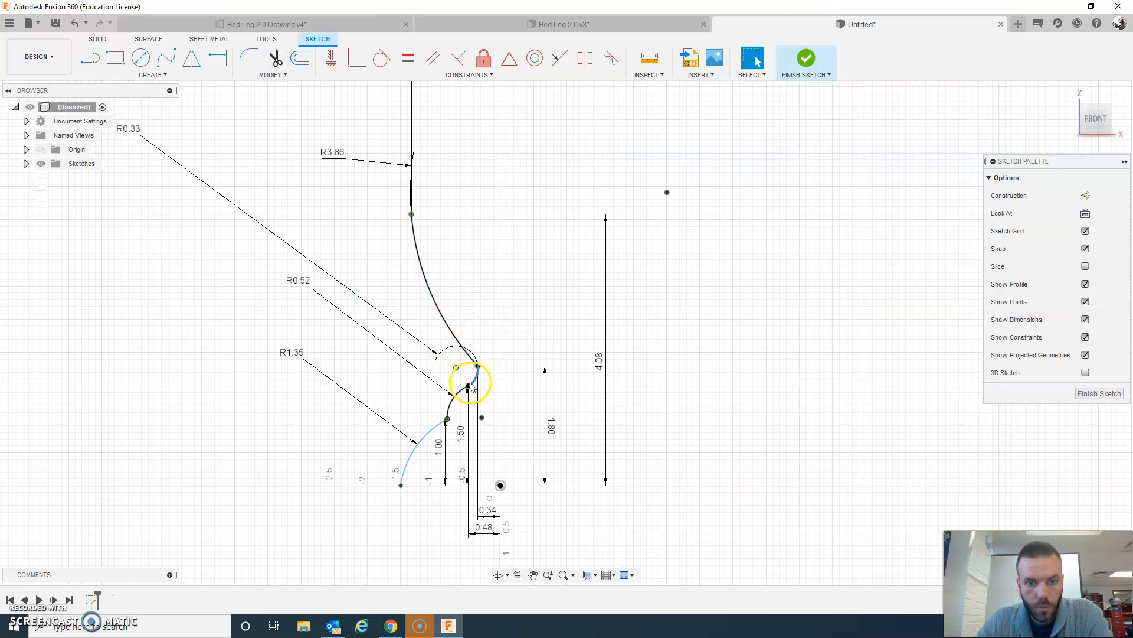
scroll(477, 377, "up", 5)
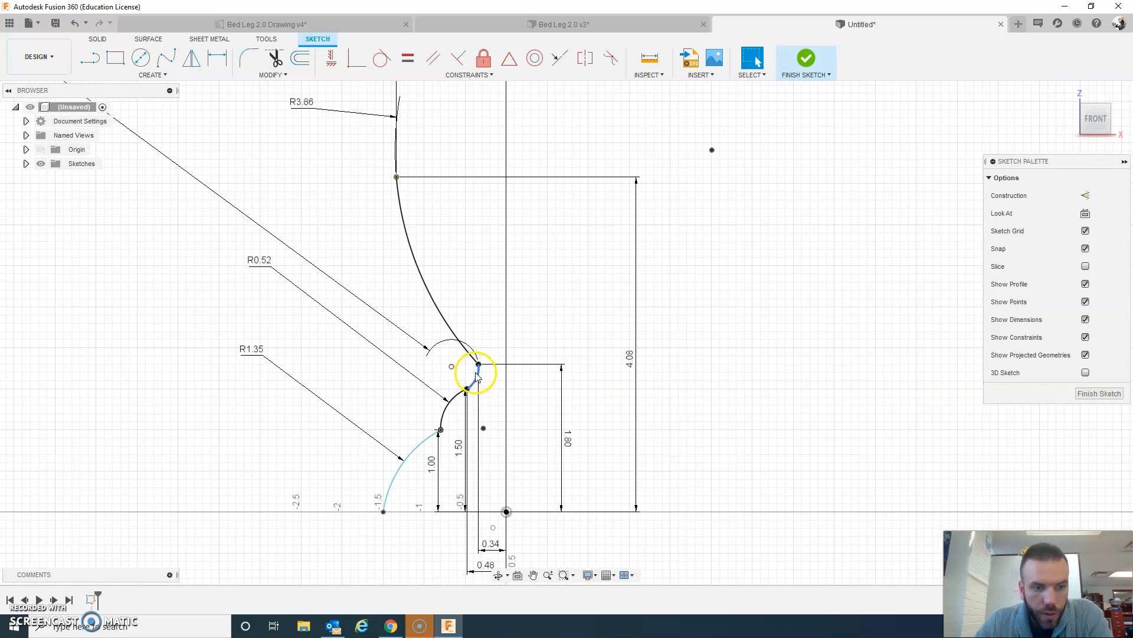